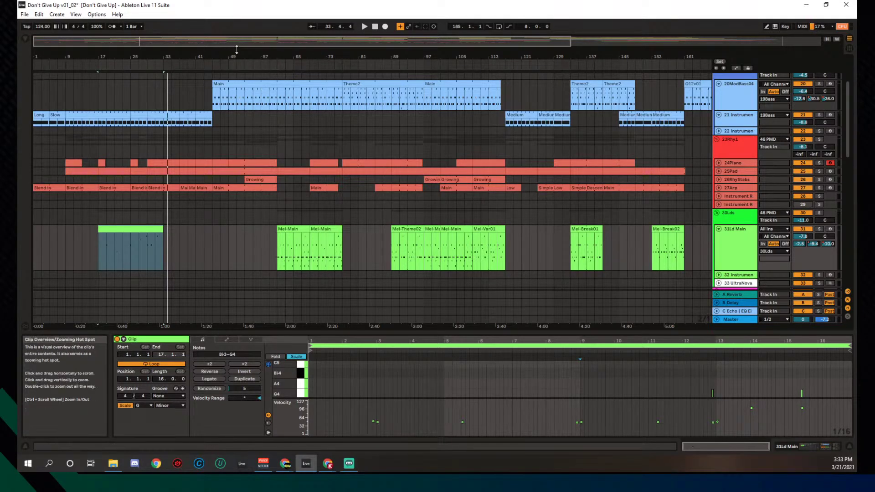
# Fit the whole arrangement into view and reset the stopped playhead to the start of the song
pyautogui.doubleClick(253, 44)
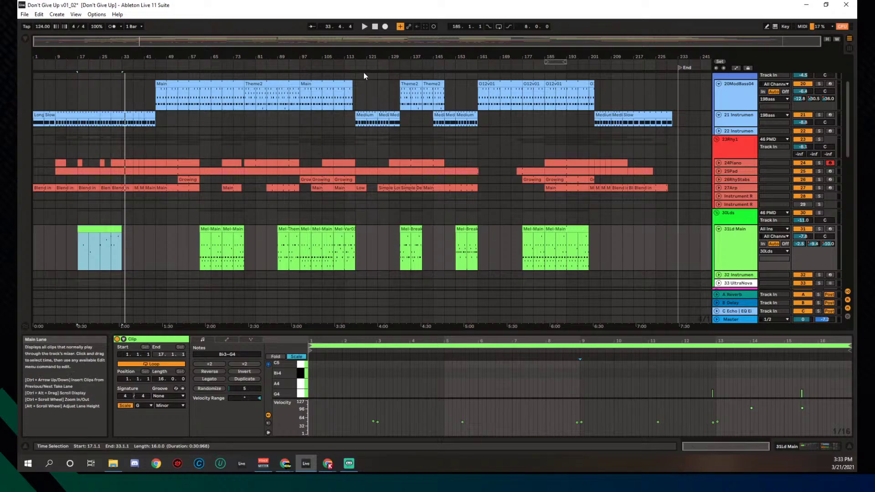
pyautogui.click(374, 30)
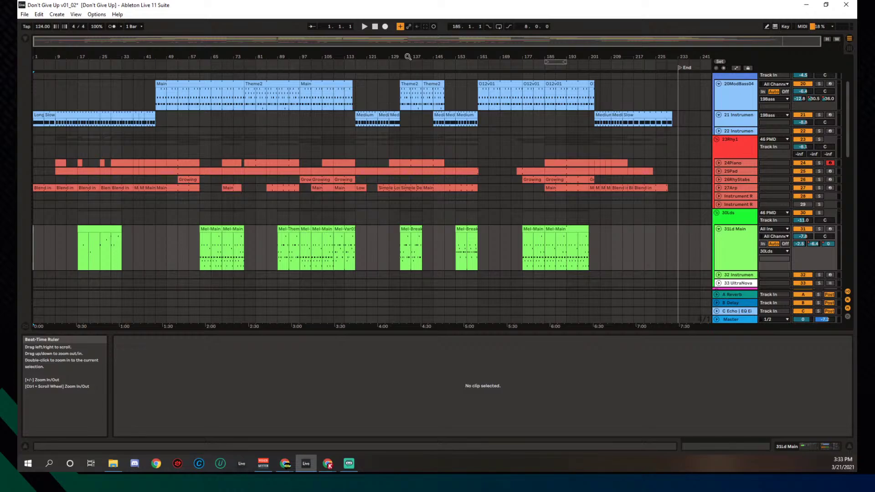
pyautogui.scroll(3, 400, 133)
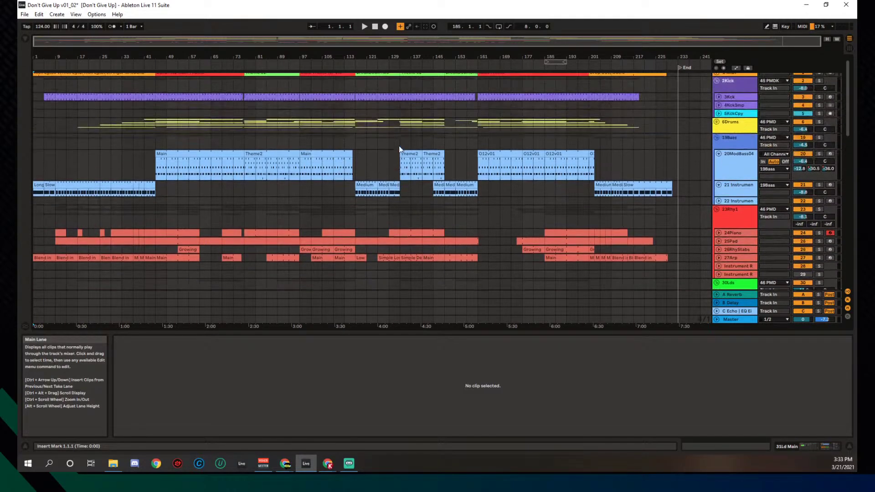
# Fold the 19Bass, 30Lds, 34Vox and 2Kick group tracks
pyautogui.click(717, 143)
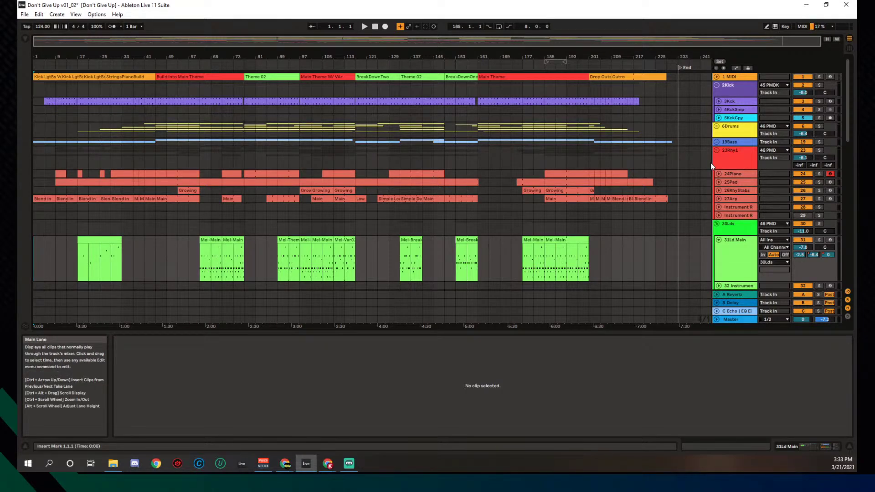
pyautogui.click(716, 224)
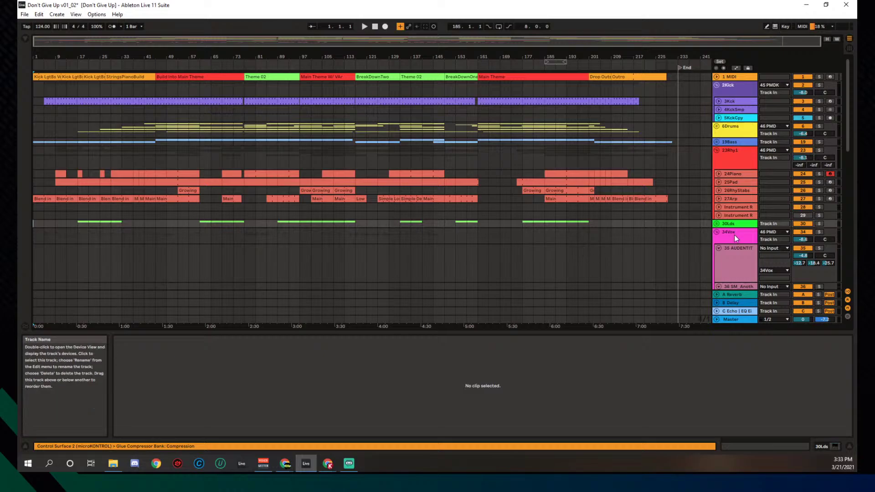
pyautogui.click(716, 232)
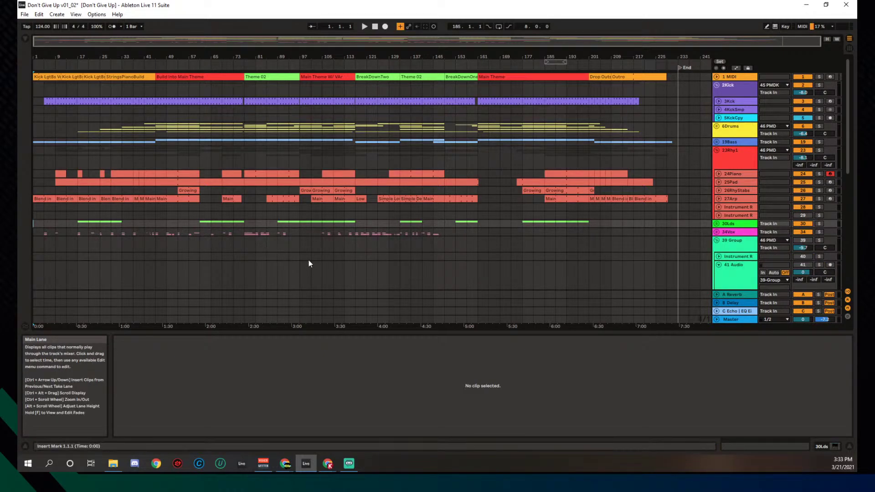
pyautogui.scroll(-1, 408, 198)
pyautogui.scroll(1, 408, 198)
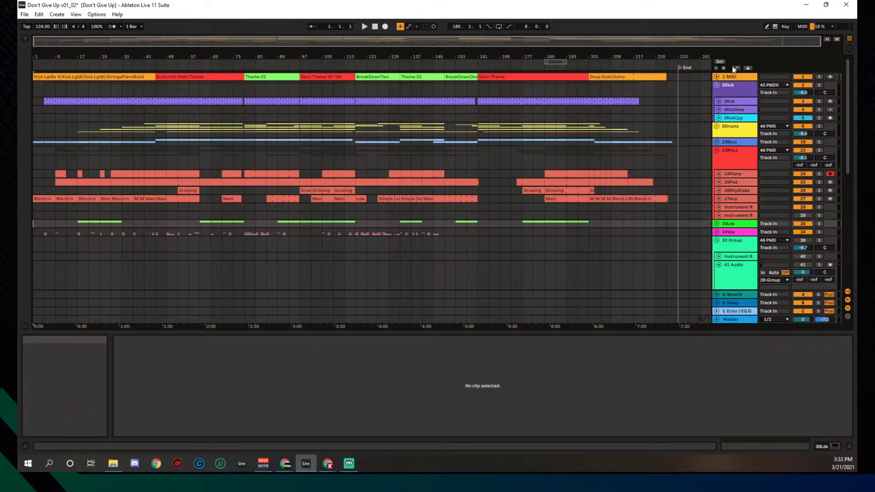
pyautogui.click(716, 86)
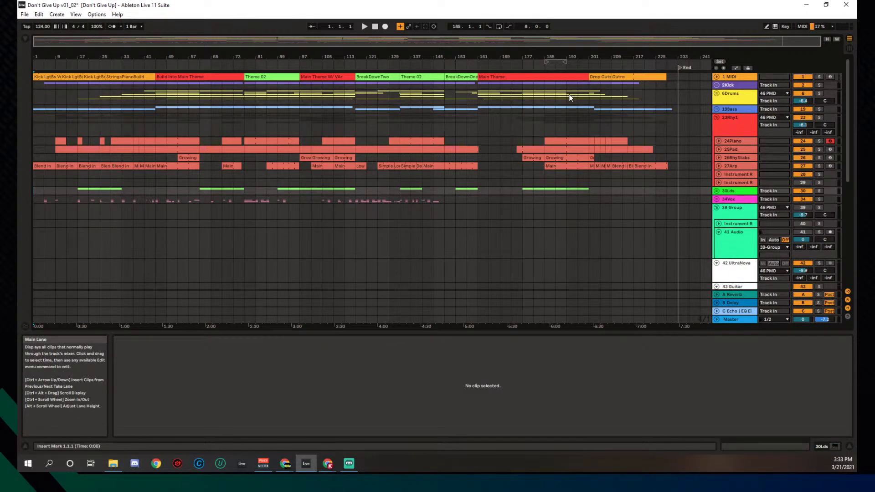
# Unfold the 34Vox group and shrink its first two tracks, 35 AUDENTIT and 36 SM_Anoth, to minimum height
pyautogui.click(717, 200)
pyautogui.scroll(-2, 723, 213)
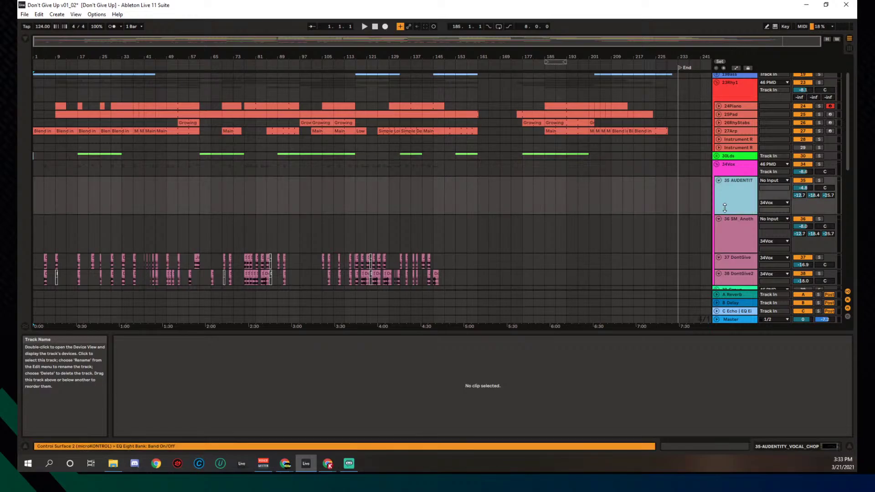
pyautogui.click(727, 219)
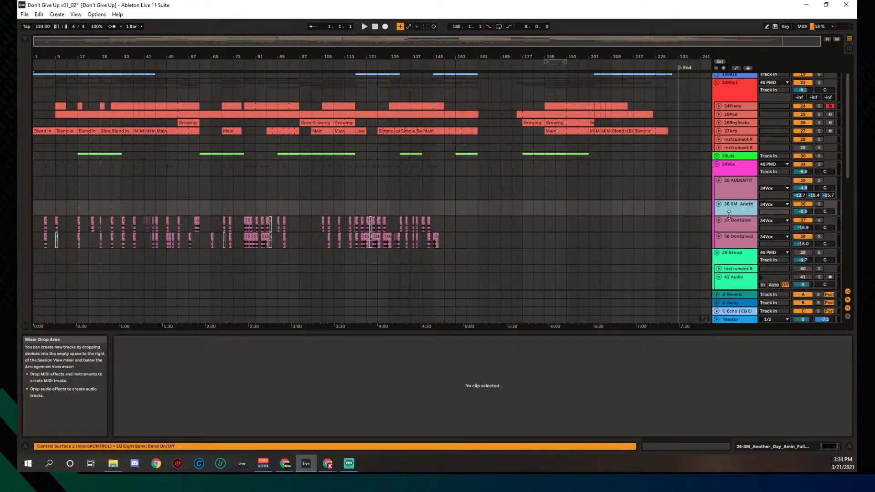
pyautogui.click(728, 182)
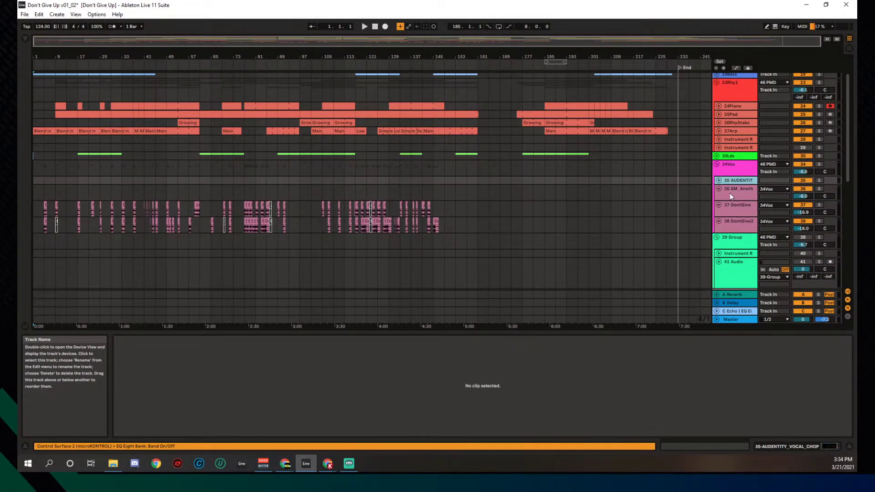
pyautogui.click(728, 199)
pyautogui.moveTo(728, 200); pyautogui.dragTo(727, 193)
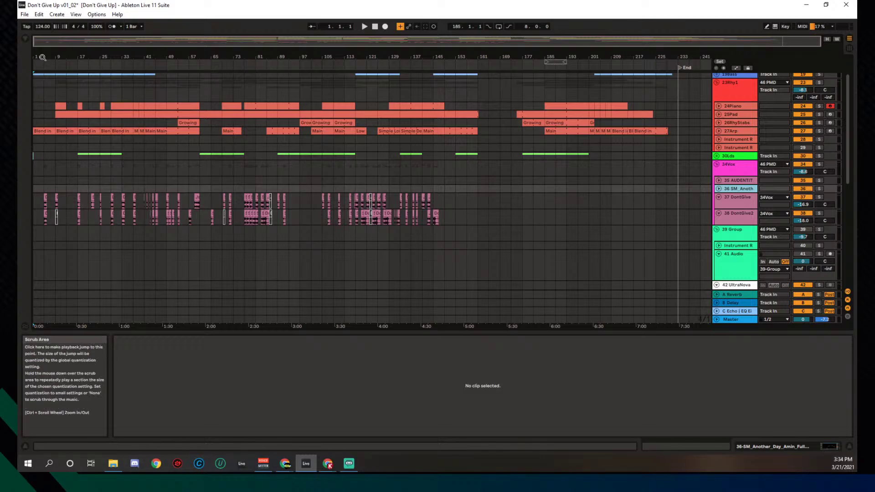
# Examine roughly the first 130 bars of the arrangement, from the section marker clips down to the chopped vocal tracks
pyautogui.scroll(4, 34, 54)
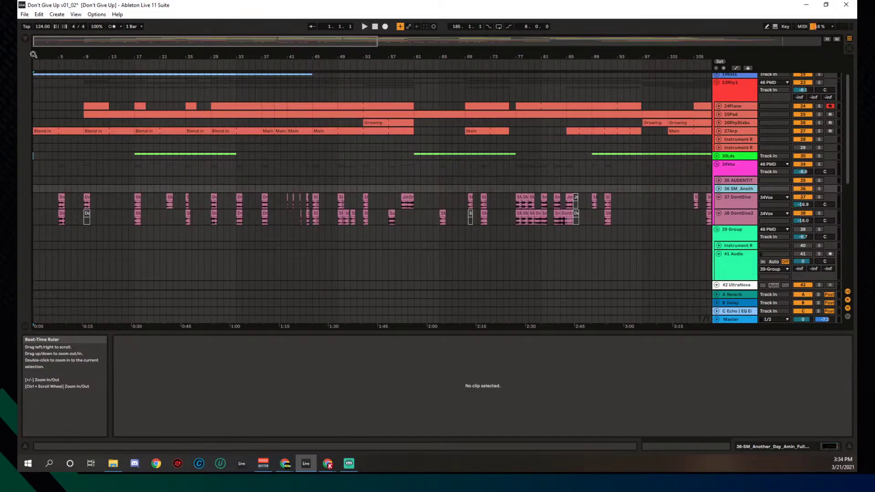
pyautogui.scroll(-1, 34, 55)
pyautogui.scroll(-1, 33, 55)
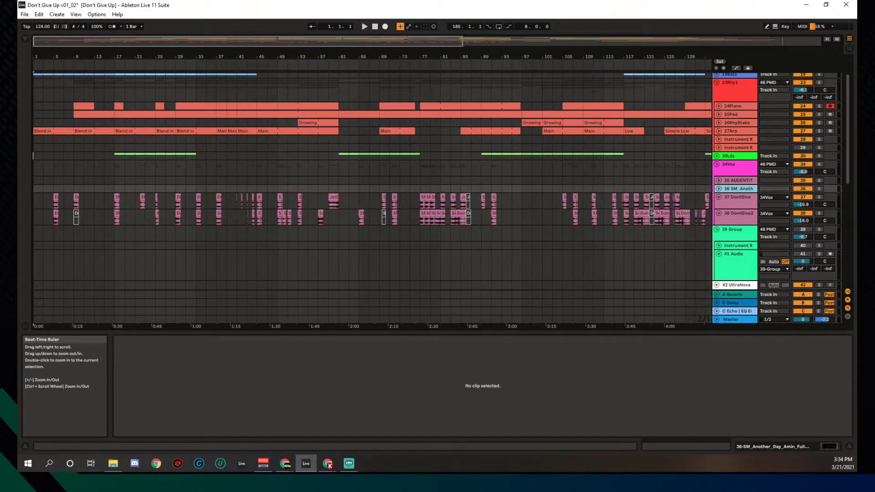
pyautogui.click(33, 55)
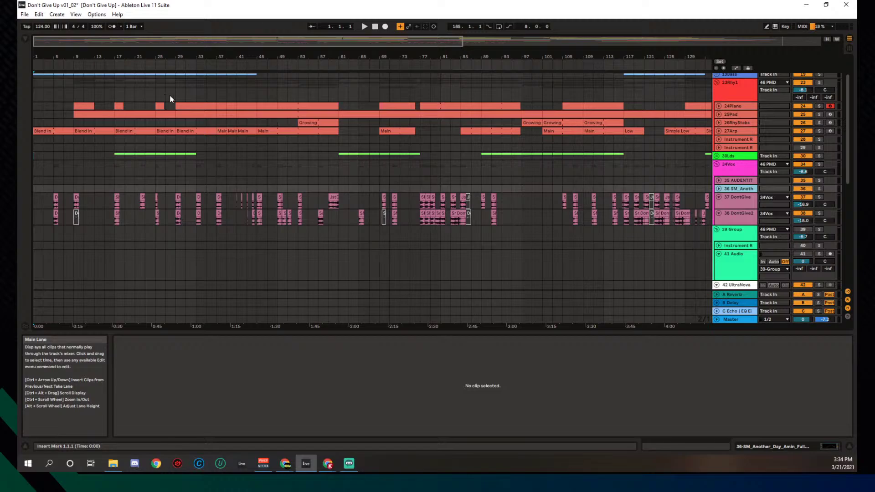
pyautogui.scroll(2, 175, 138)
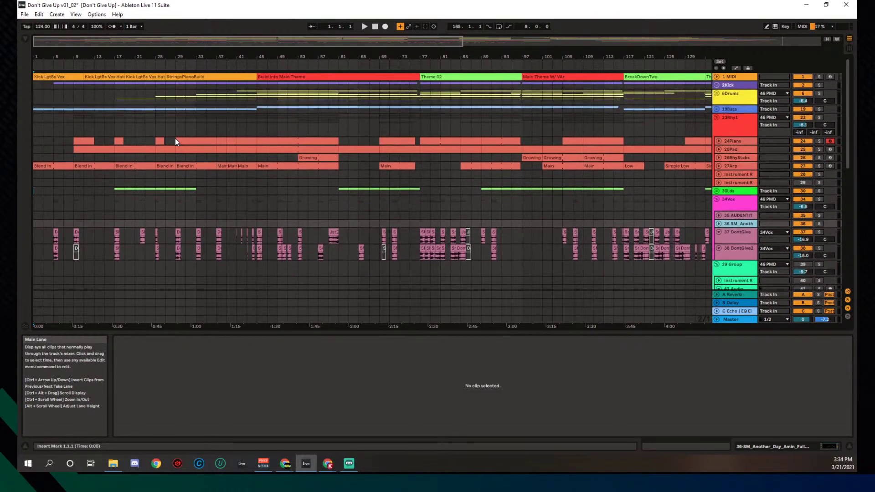
pyautogui.scroll(-1, 175, 138)
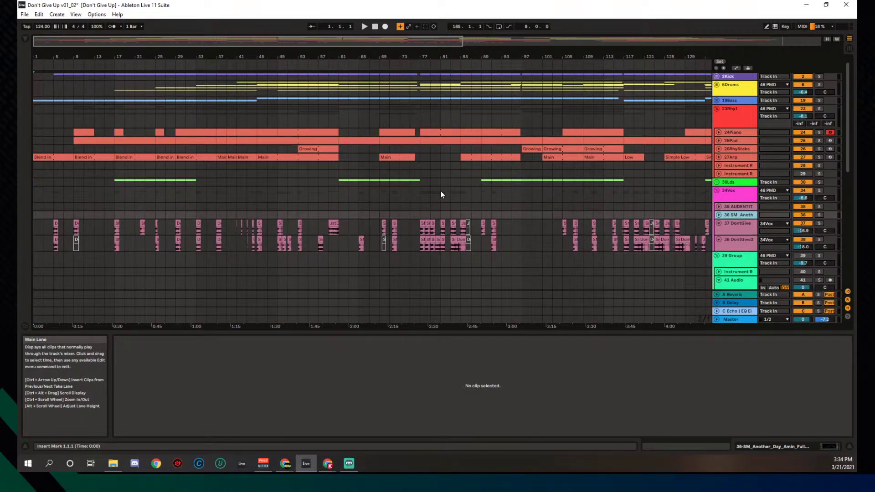
pyautogui.scroll(1, 440, 194)
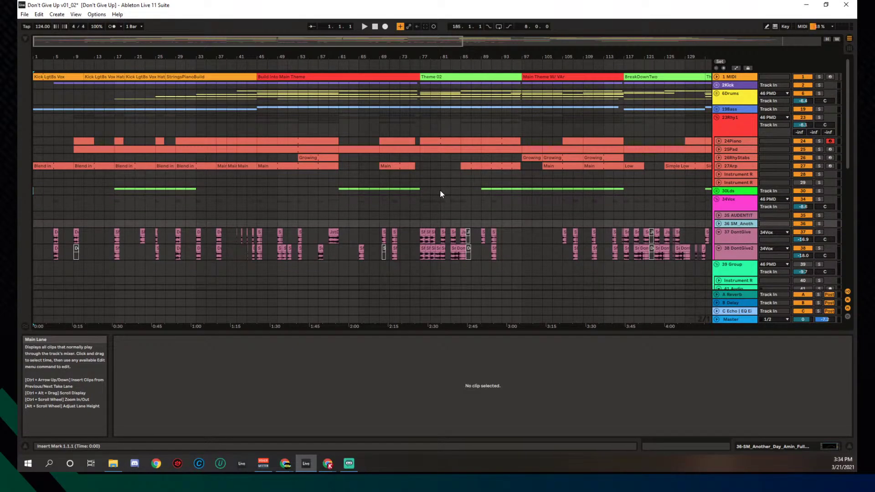
pyautogui.scroll(-5, 440, 190)
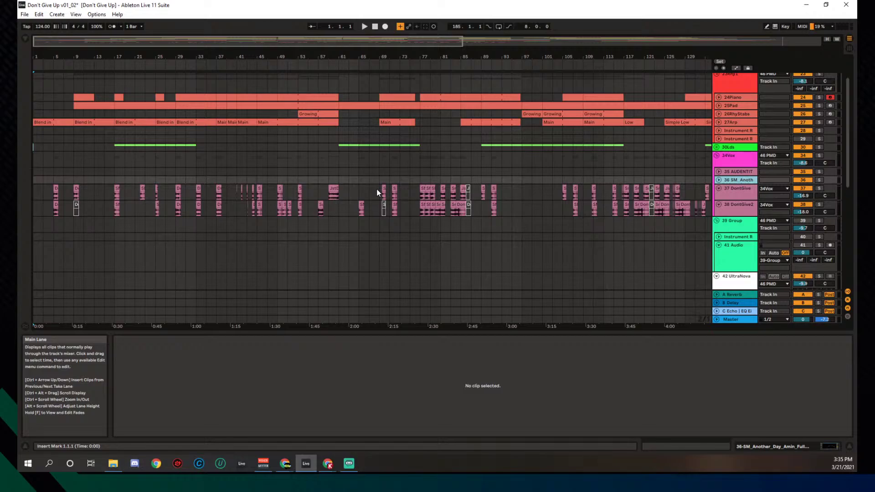
# Play the arrangement from bar 17, where a vocal clip starts on the 37 DontGive track
pyautogui.click(113, 189)
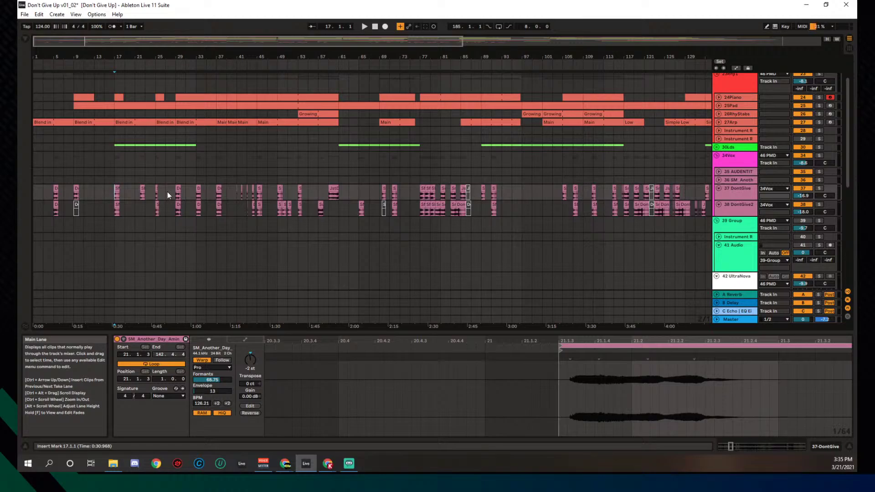
pyautogui.press('space')
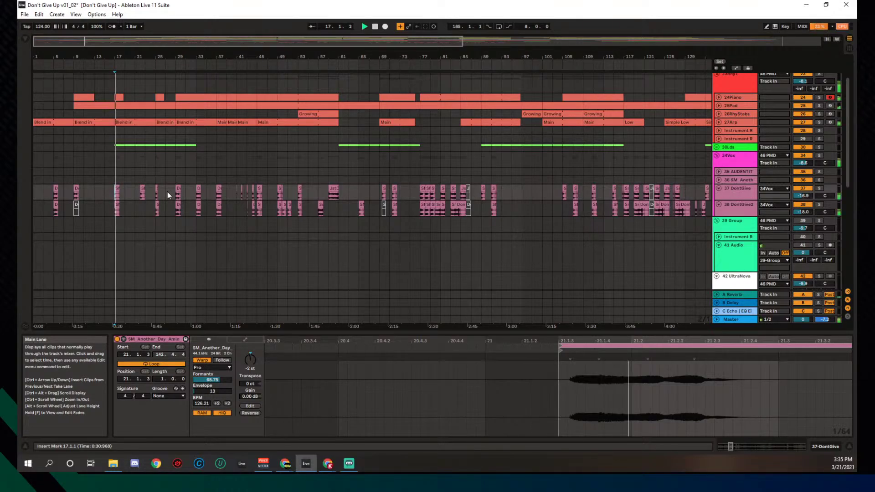
pyautogui.scroll(-2, 159, 192)
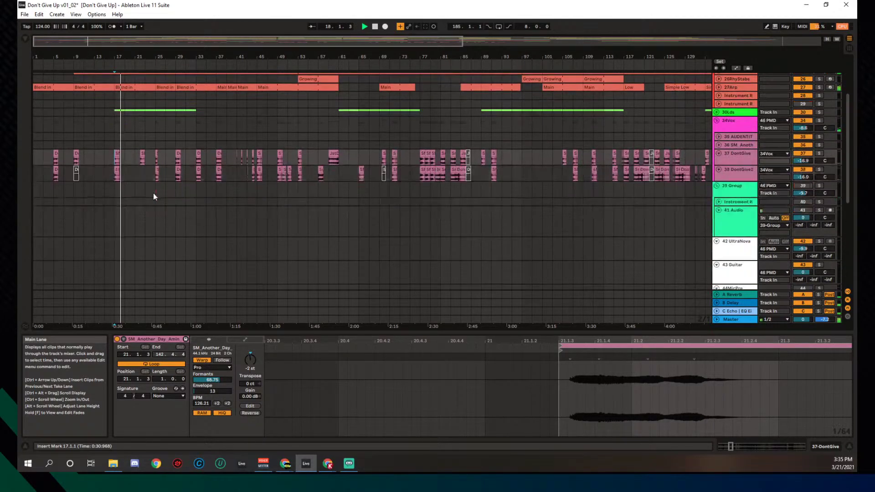
# Unfold the 30Lds group and reduce the height of its 31Ld Main track
pyautogui.scroll(5, 153, 193)
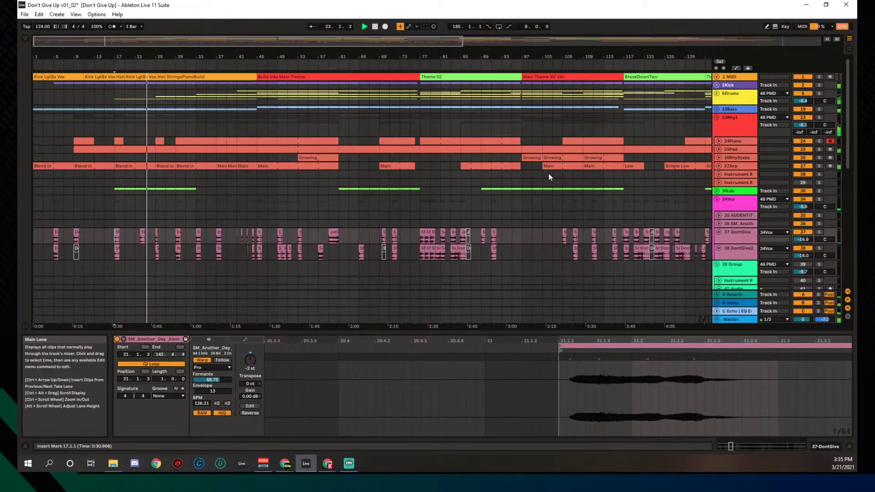
pyautogui.click(716, 191)
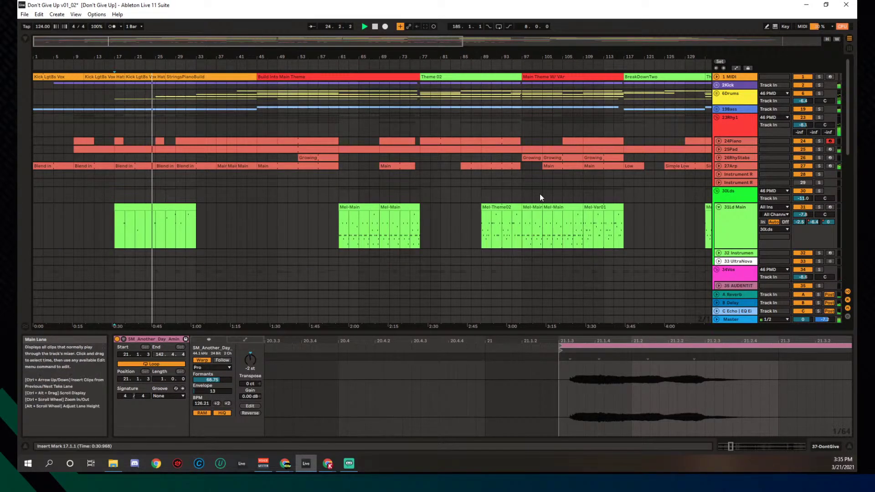
pyautogui.scroll(-3, 539, 193)
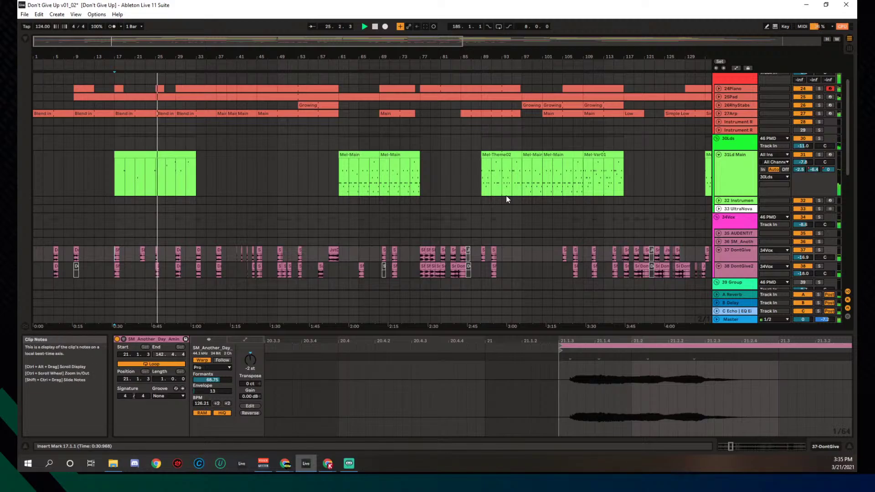
pyautogui.scroll(-3, 506, 195)
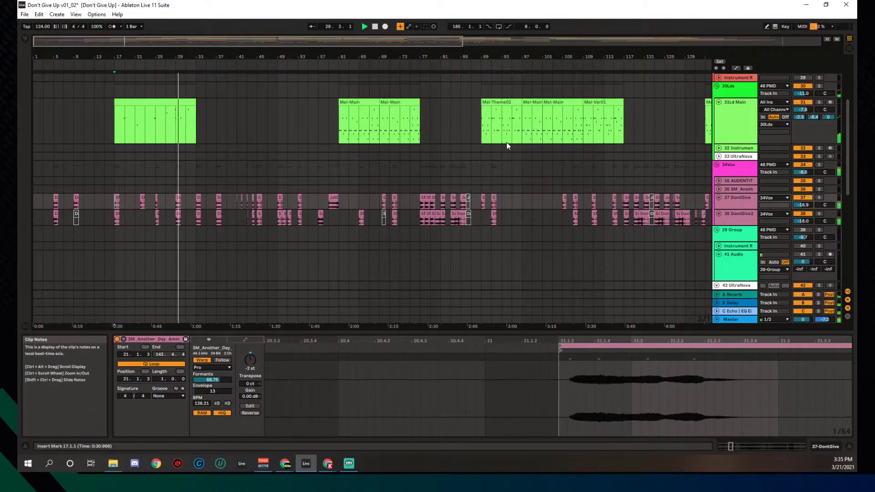
pyautogui.moveTo(725, 143); pyautogui.dragTo(724, 114)
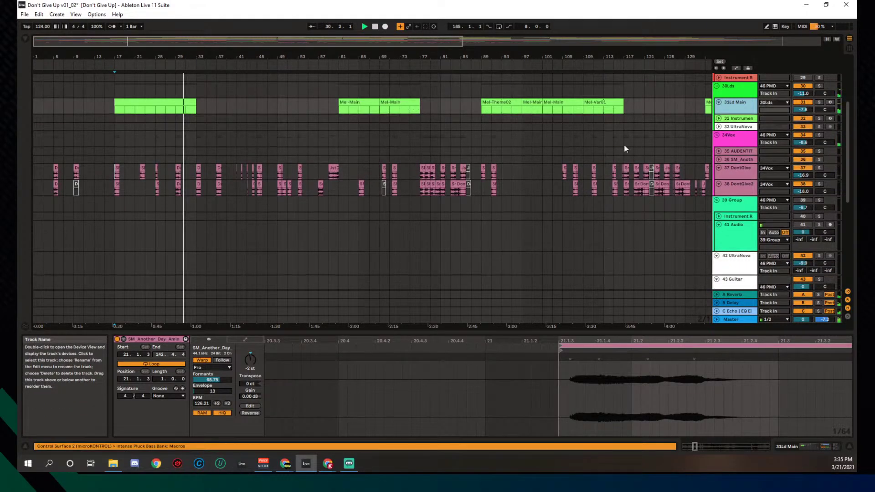
# Review the section markers, rhythm, lead and vocal tracks while the arrangement plays through the build into the main theme
pyautogui.scroll(2, 514, 159)
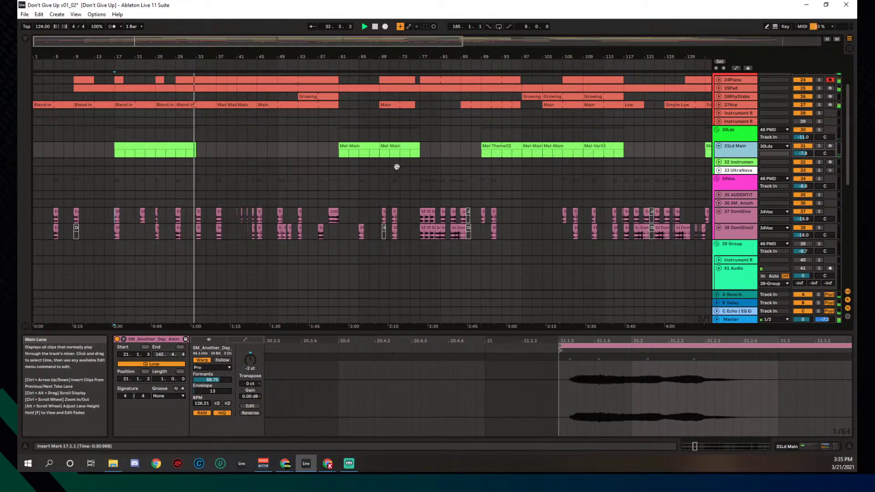
pyautogui.scroll(3, 395, 165)
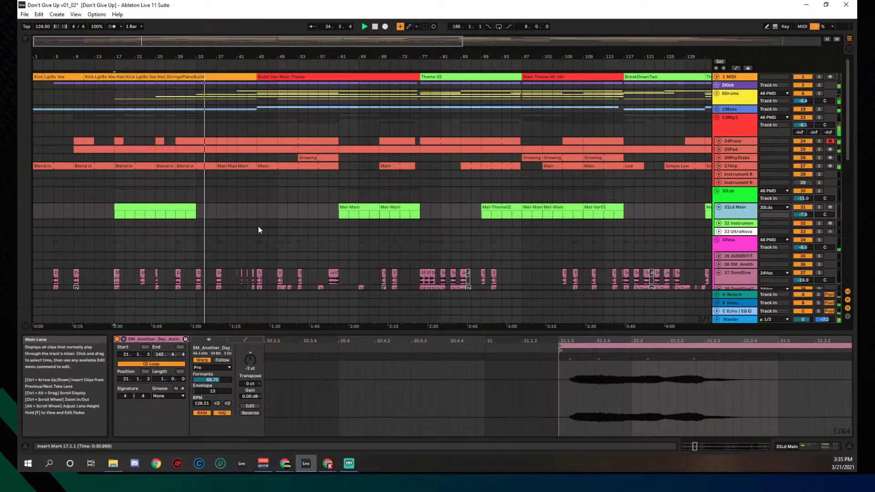
pyautogui.scroll(-3, 308, 232)
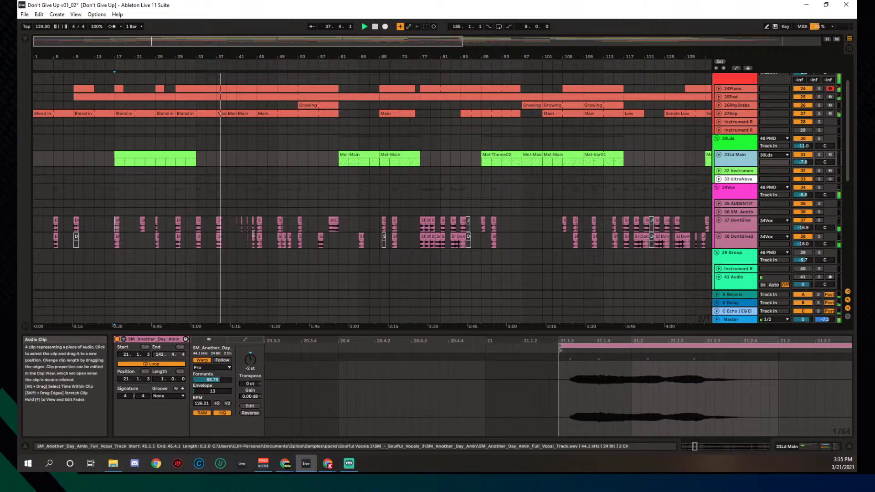
pyautogui.scroll(3, 236, 223)
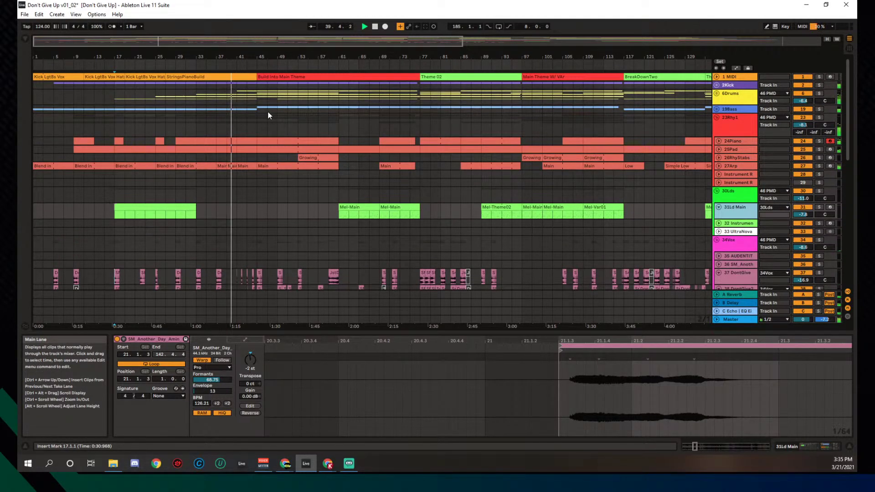
pyautogui.scroll(-1, 267, 111)
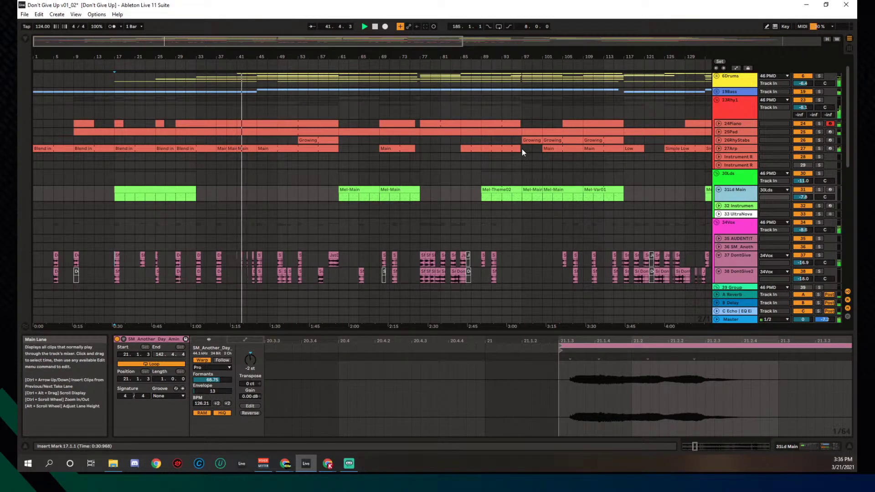
pyautogui.scroll(-1, 521, 149)
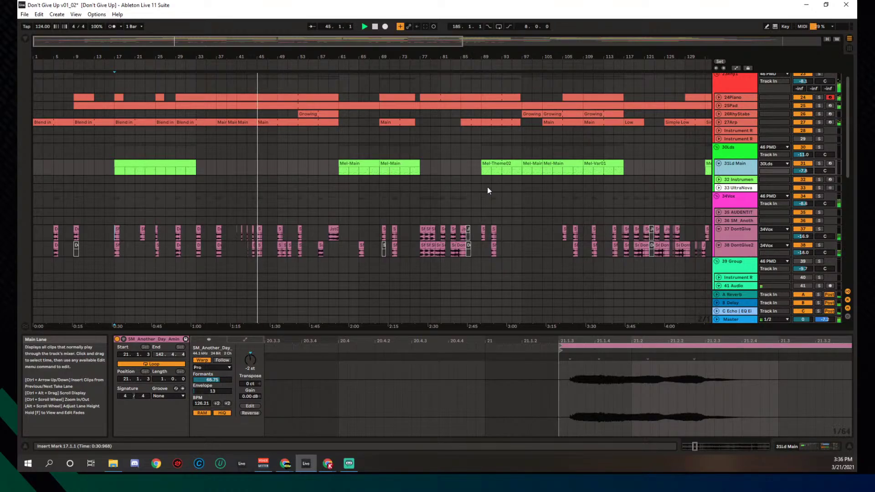
pyautogui.scroll(-1, 460, 205)
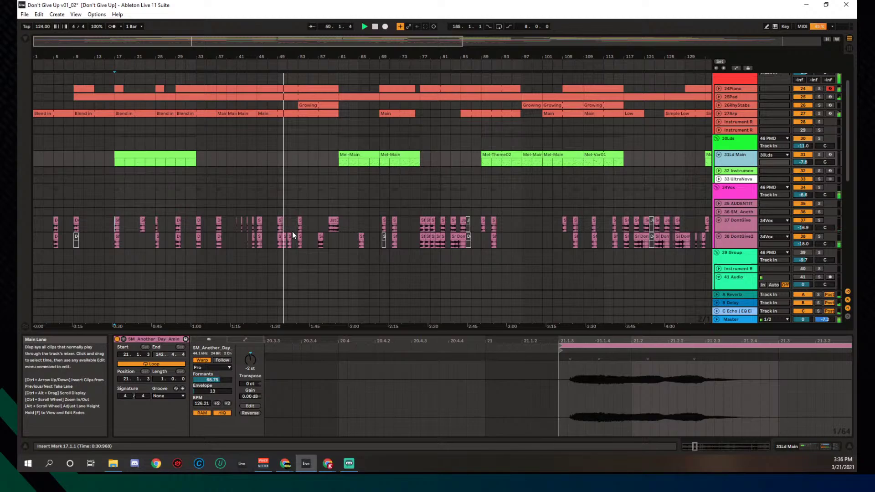
pyautogui.scroll(-1, 297, 231)
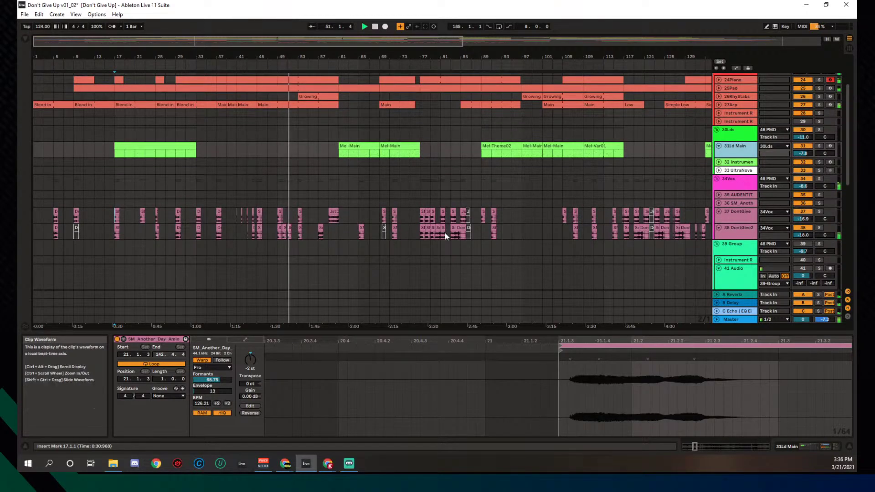
# Compare the 37 DontGive and 38 DontGive2 vocal tracks by selecting each in turn, and stop playback around bar 60
pyautogui.scroll(-4, 730, 234)
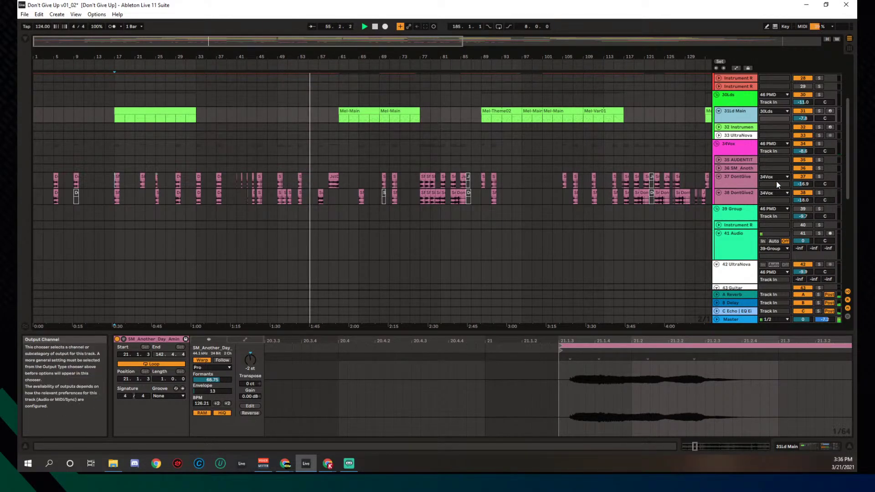
pyautogui.click(734, 180)
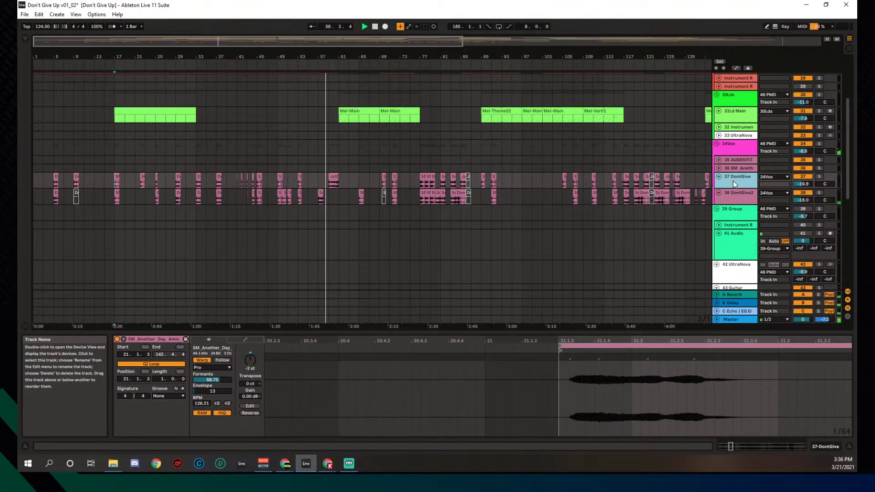
pyautogui.click(738, 199)
pyautogui.scroll(-1, 739, 198)
pyautogui.scroll(1, 739, 198)
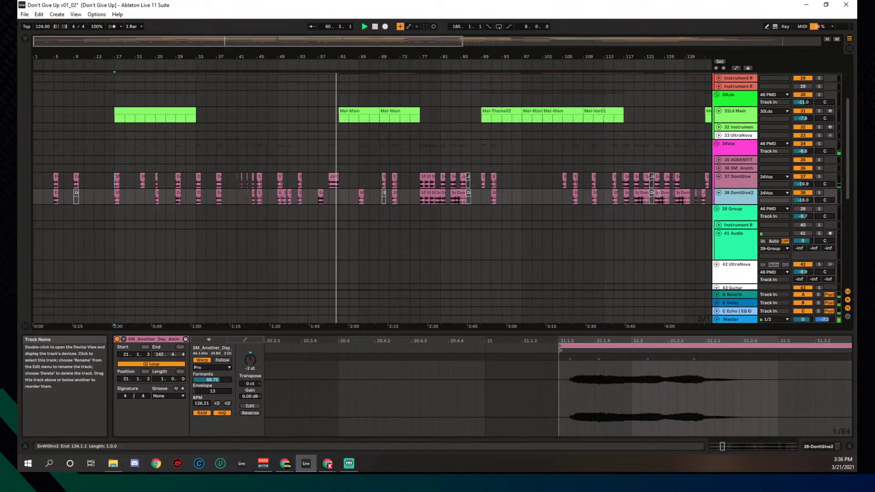
pyautogui.click(740, 180)
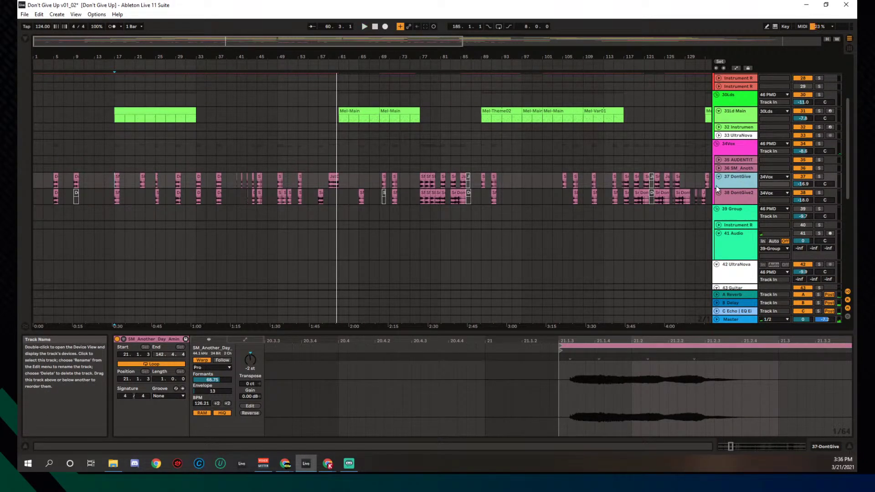
pyautogui.scroll(-2, 715, 185)
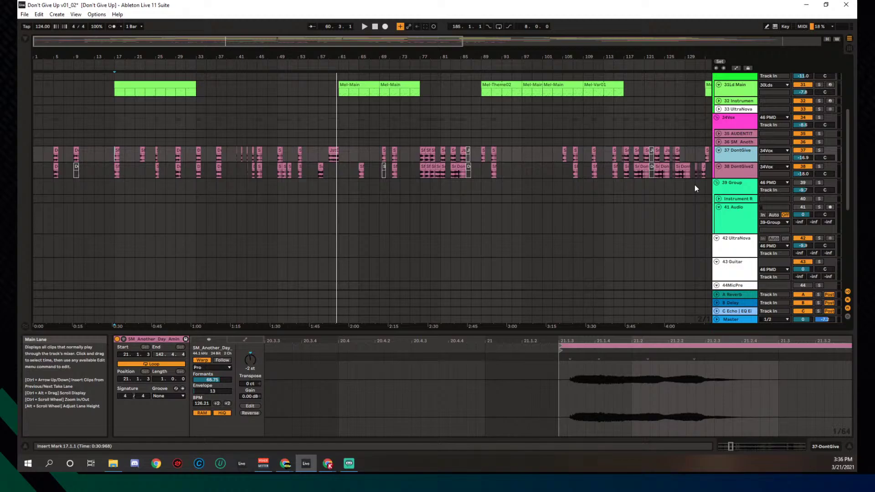
pyautogui.scroll(-1, 695, 163)
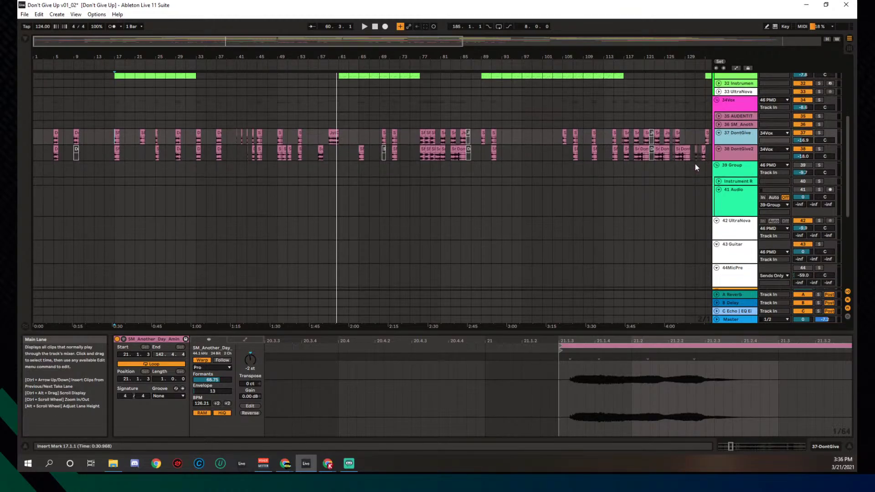
pyautogui.scroll(1, 670, 164)
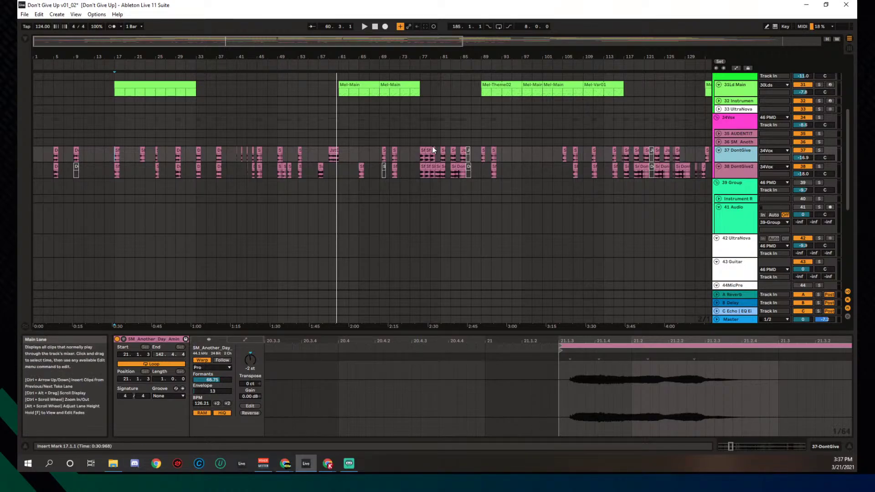
# Play the arrangement from the vocal clip at bar 49 into the main theme at bar 61
pyautogui.click(276, 158)
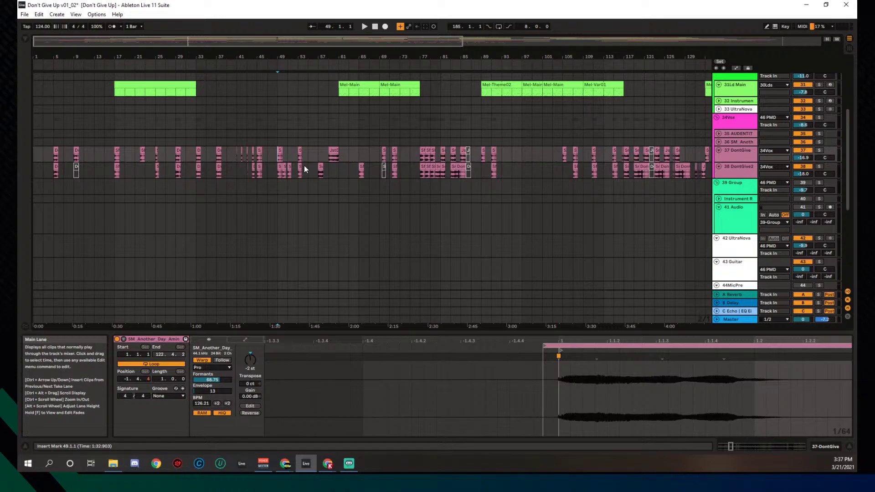
pyautogui.press('space')
pyautogui.scroll(-2, 319, 151)
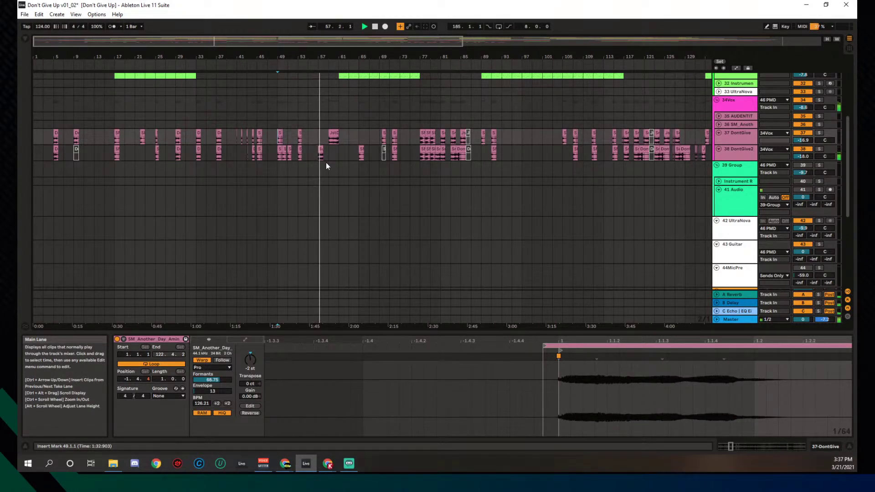
pyautogui.scroll(6, 329, 161)
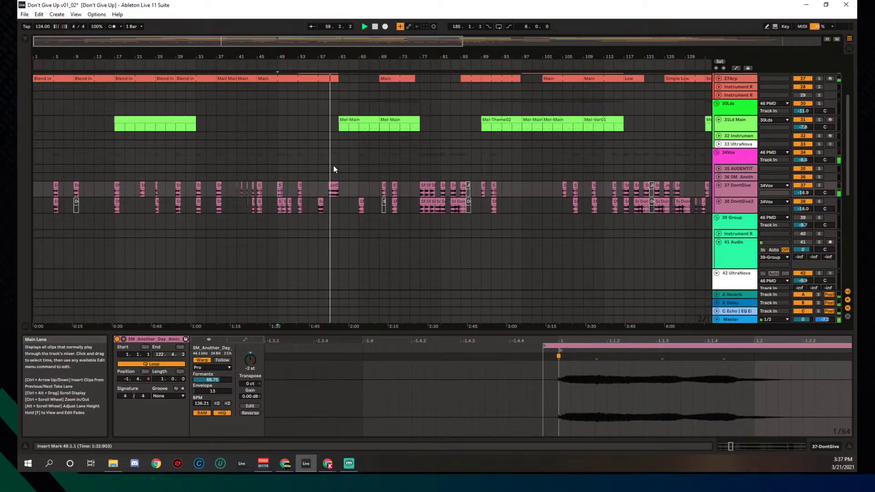
pyautogui.scroll(5, 334, 169)
pyautogui.scroll(5, 332, 168)
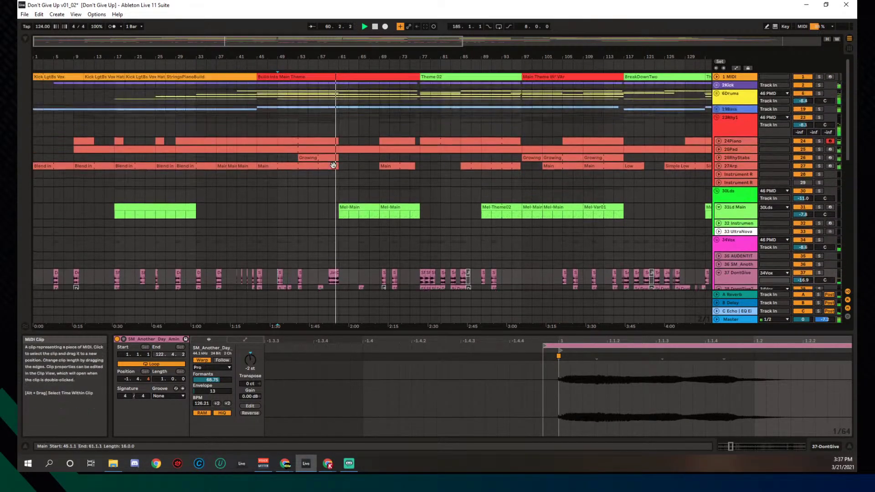
pyautogui.scroll(-10, 332, 168)
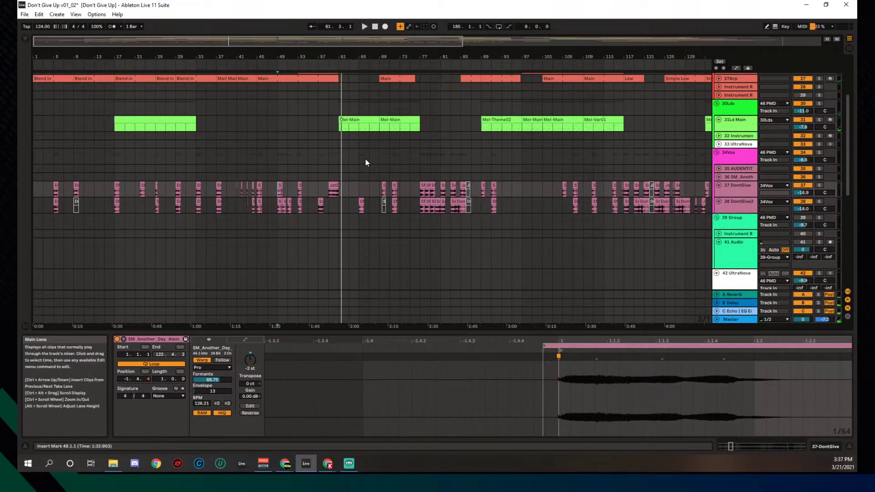
# Select the Mel-Main lead clip at bar 61, and mark the empty bars 203 to 217 across both DontGive vocal tracks
pyautogui.click(352, 127)
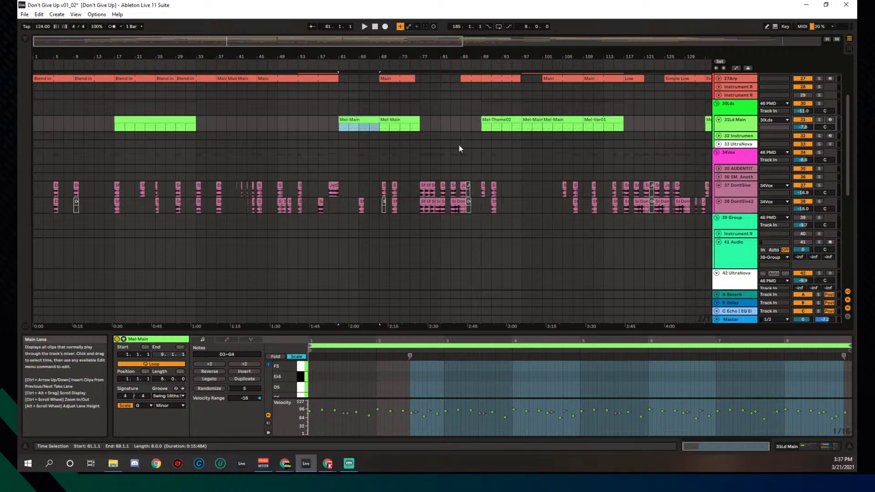
pyautogui.moveTo(364, 56); pyautogui.dragTo(231, 30)
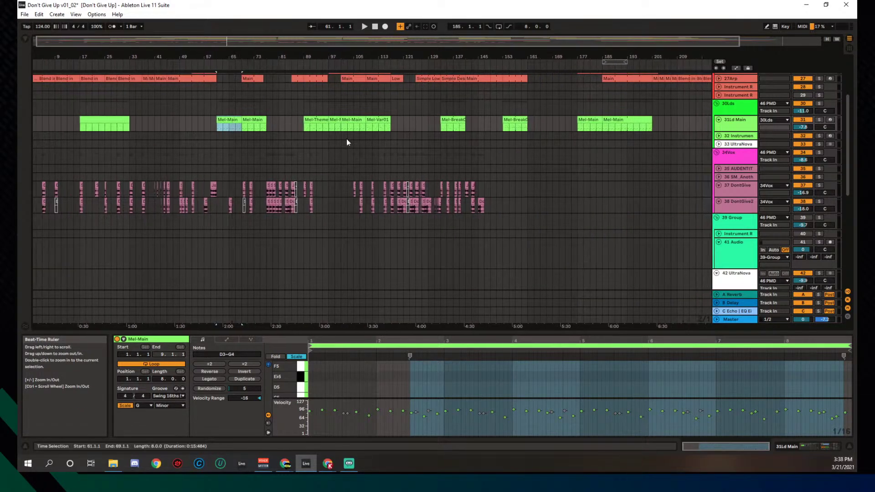
pyautogui.moveTo(527, 190); pyautogui.dragTo(696, 204)
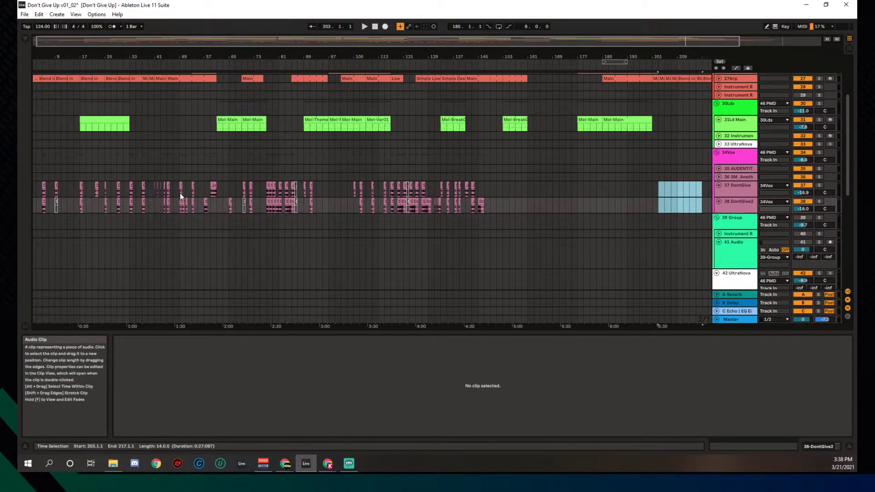
# Show the entire arrangement and briefly play the DntGv3 vocal clip at bar 37 on the 37 DontGive track
pyautogui.click(181, 208)
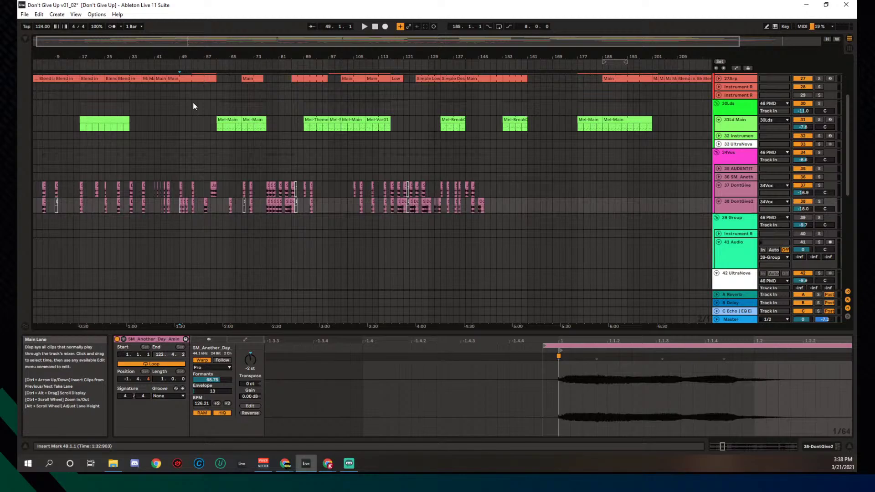
pyautogui.moveTo(190, 57); pyautogui.dragTo(191, 61)
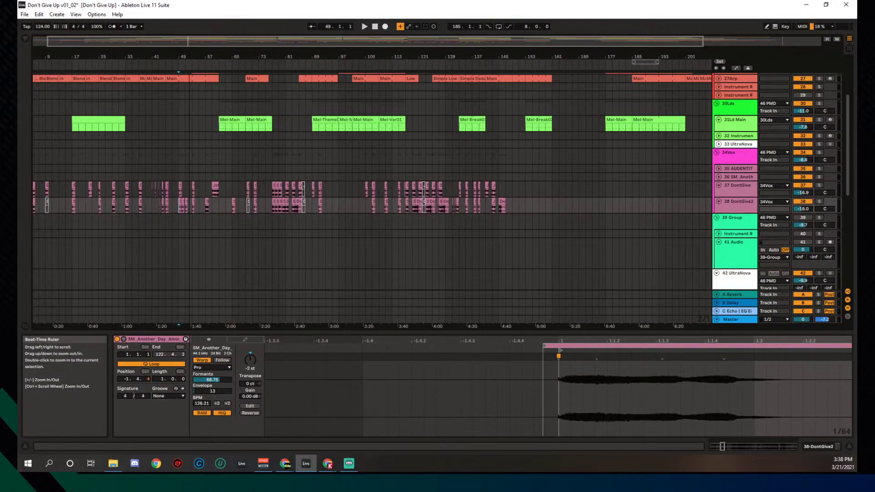
pyautogui.press('w')
pyautogui.click(136, 186)
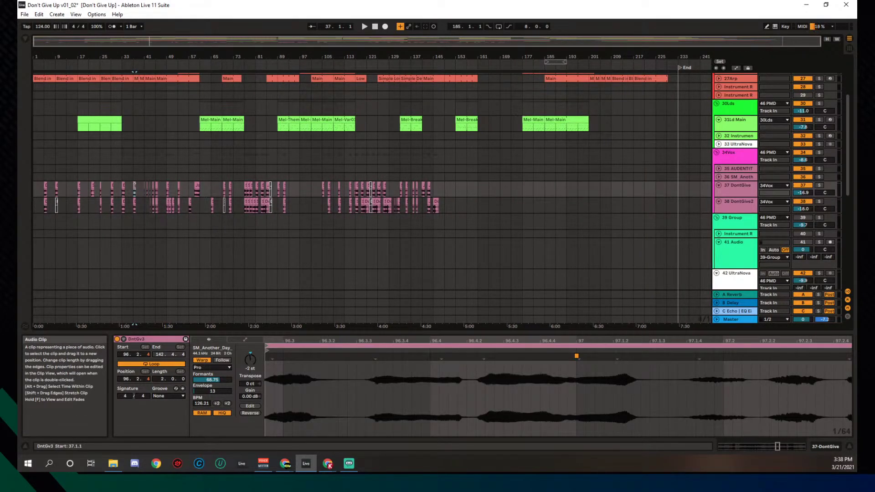
pyautogui.press('space')
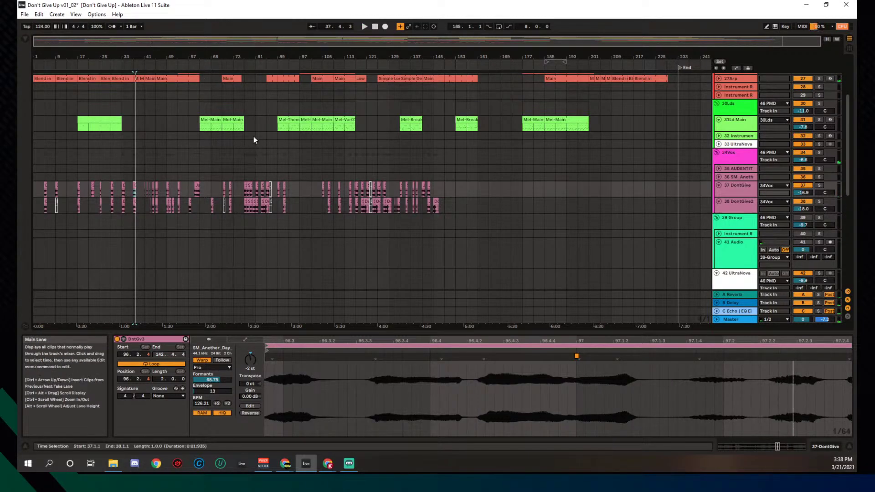
# Select the Mel-Main lead clip spanning bars 61 to 69, and place the insert mark at the bar 77 vocal chops
pyautogui.click(199, 202)
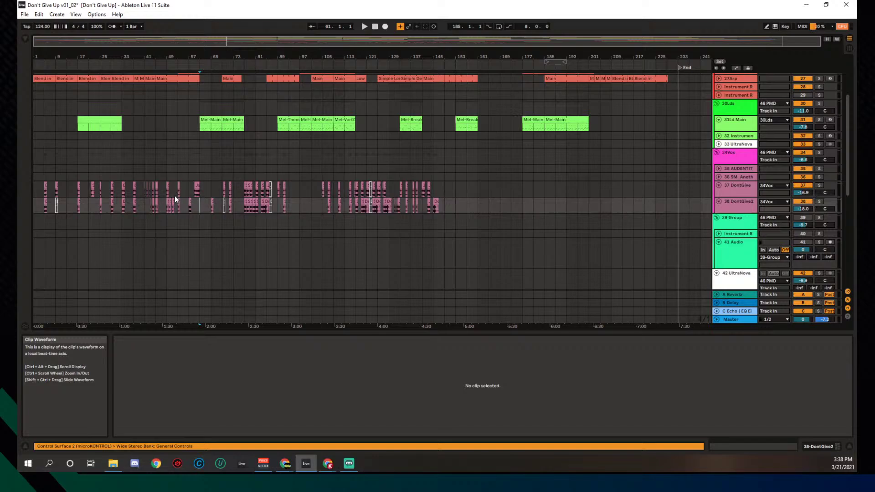
pyautogui.click(210, 121)
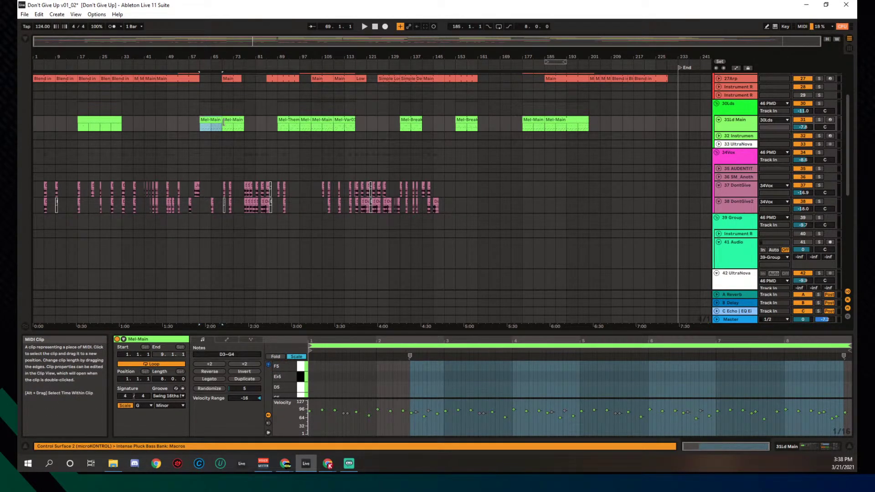
pyautogui.click(244, 187)
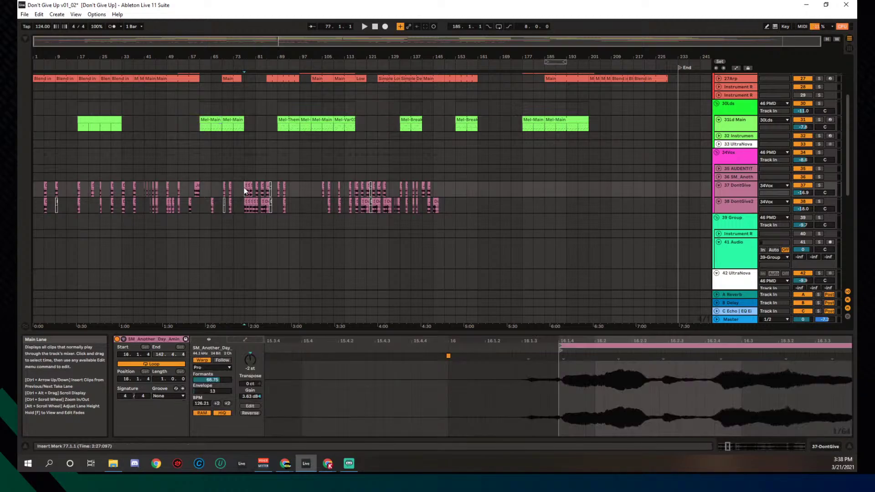
pyautogui.scroll(2, 245, 178)
pyautogui.scroll(-3, 245, 162)
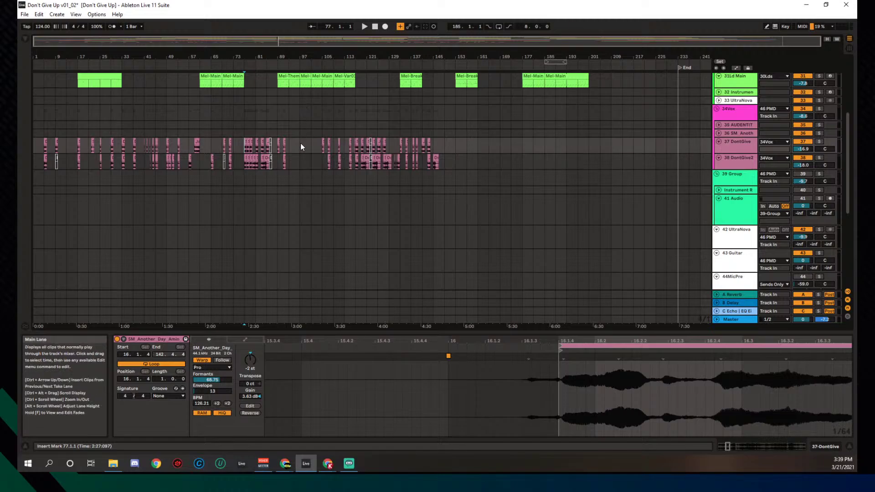
# Select the Theme 02 section marker and play from bar 77 to about bar 86, viewing the chopped DontGive clips up close
pyautogui.click(311, 145)
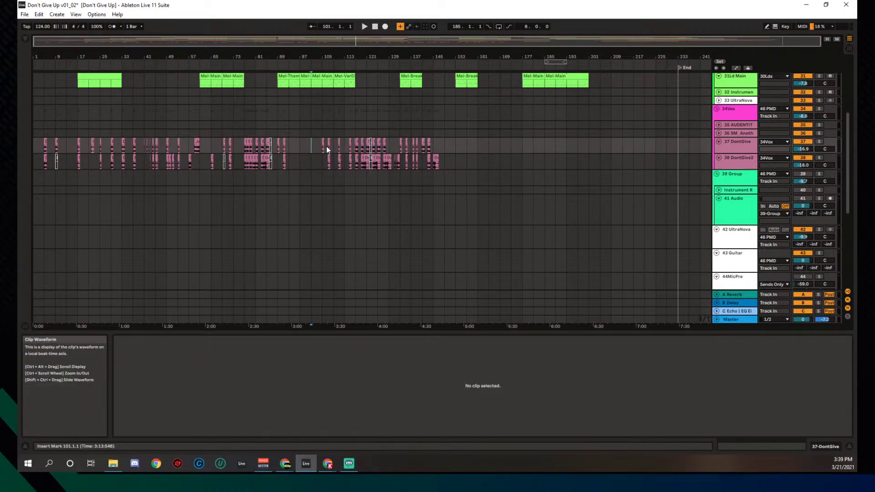
pyautogui.scroll(3, 373, 149)
pyautogui.scroll(5, 373, 149)
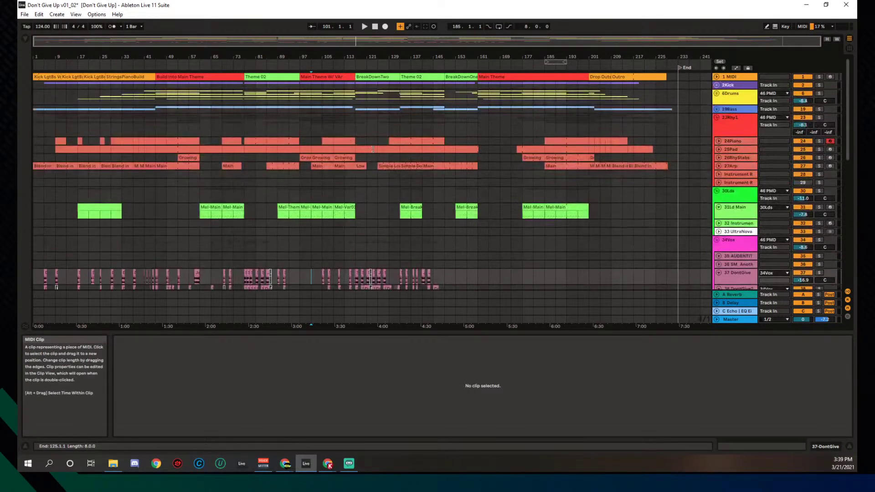
pyautogui.click(256, 79)
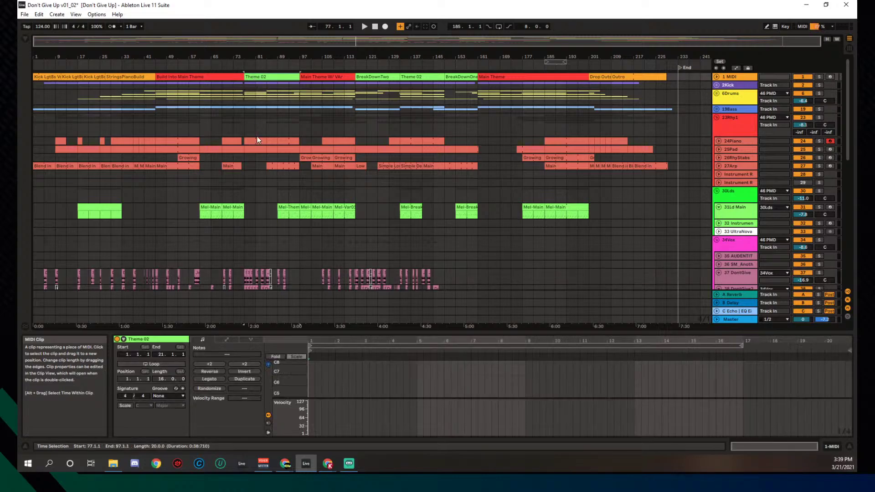
pyautogui.scroll(-6, 272, 186)
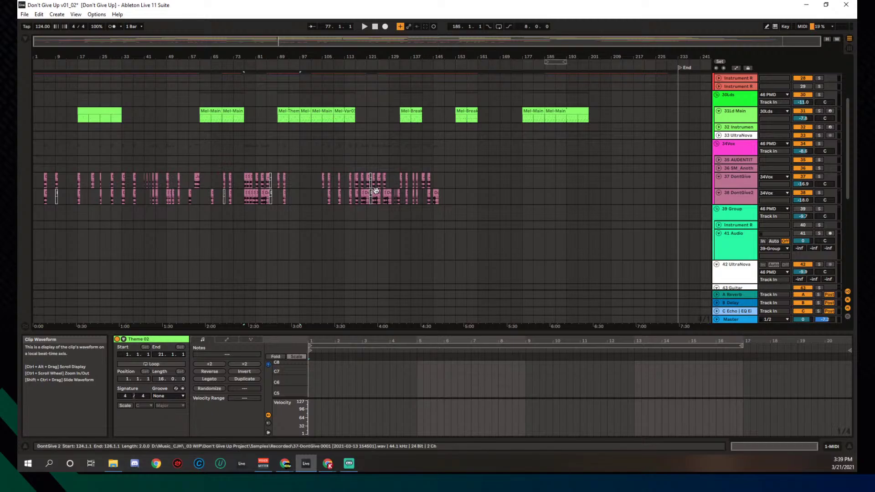
pyautogui.press('space')
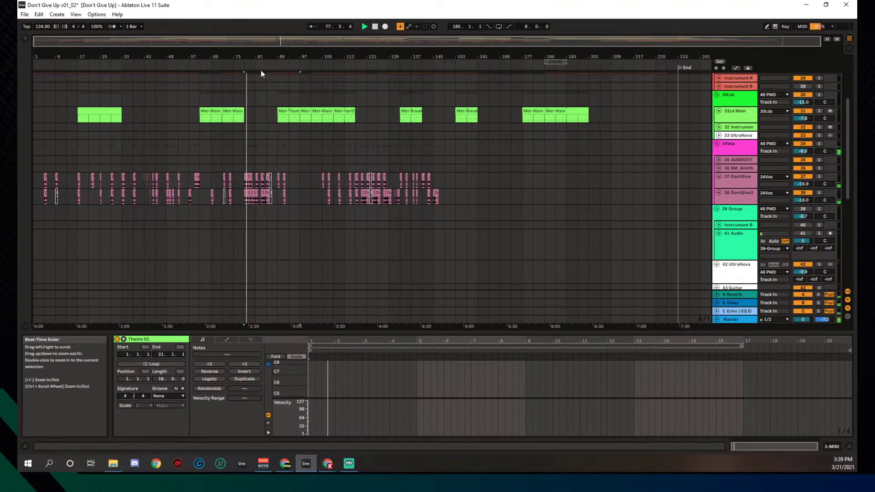
pyautogui.moveTo(244, 53); pyautogui.dragTo(353, 54)
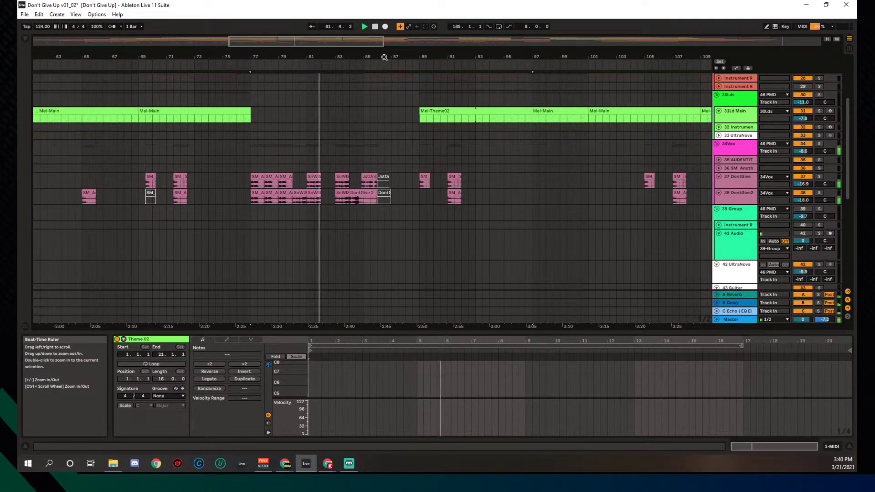
pyautogui.moveTo(353, 54); pyautogui.dragTo(334, 57)
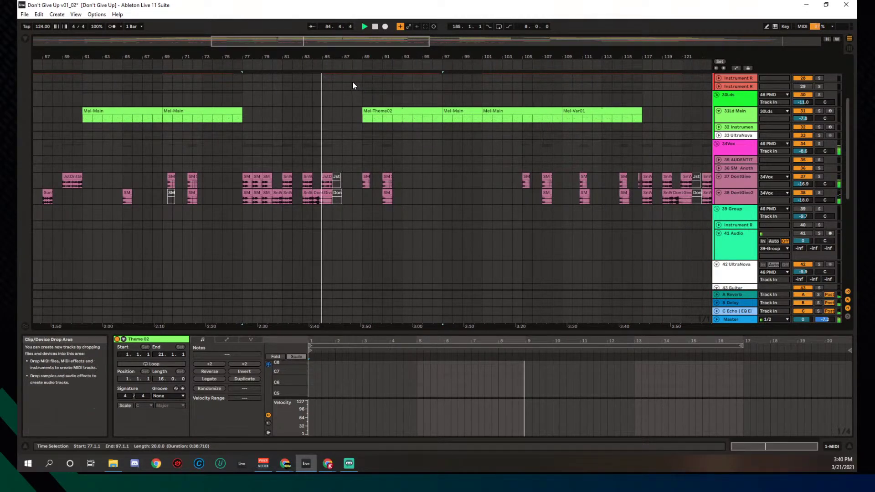
pyautogui.moveTo(324, 56); pyautogui.dragTo(331, 61)
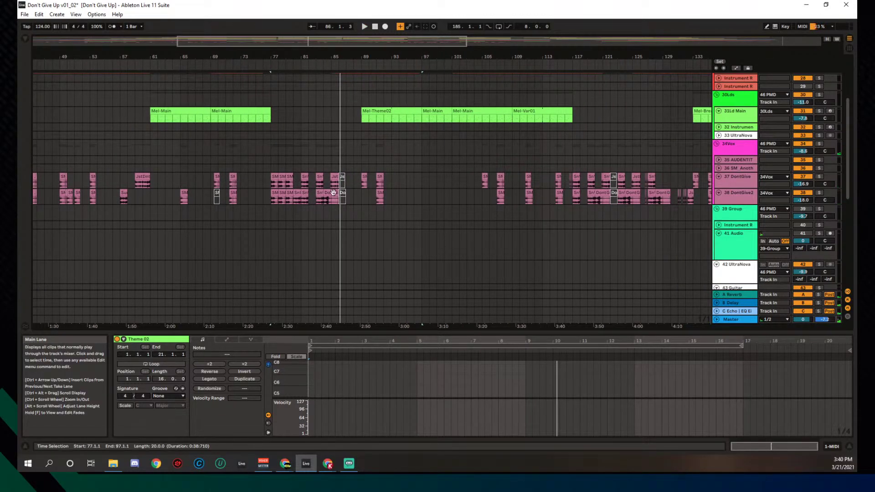
# Unfold the 19Bass group to show its bass tracks beneath the Theme 02 section
pyautogui.scroll(5, 360, 175)
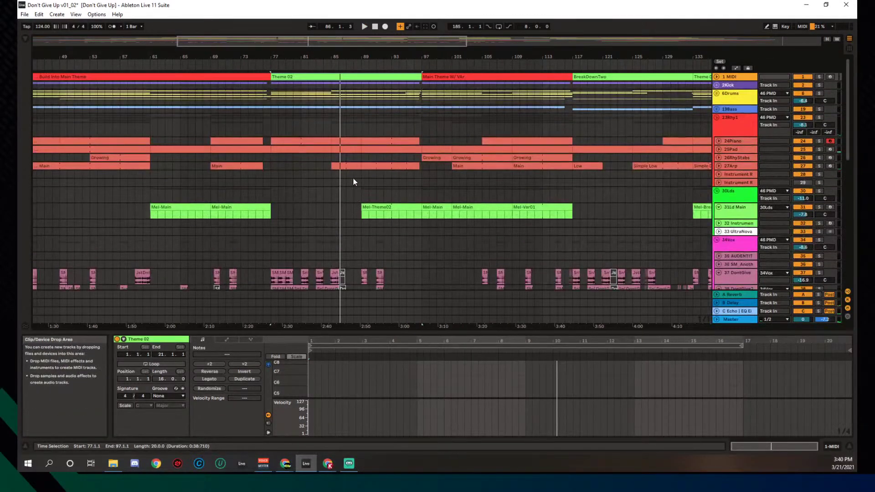
pyautogui.scroll(-3, 354, 178)
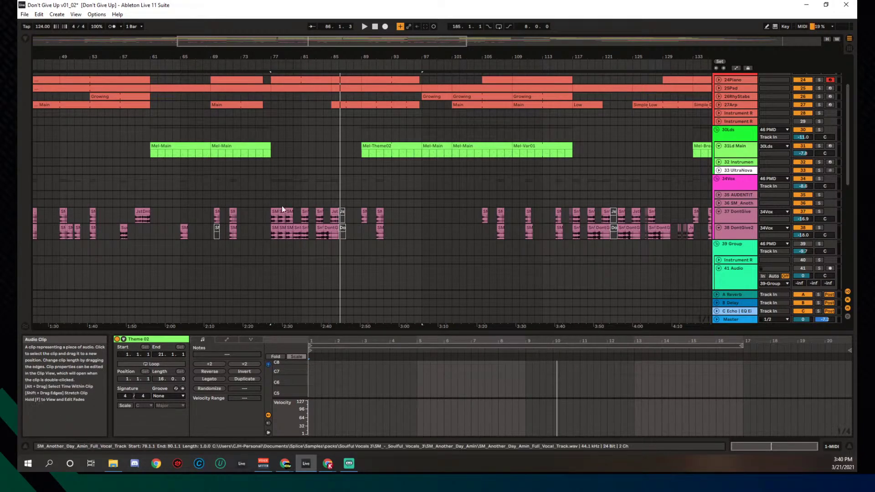
pyautogui.scroll(-2, 264, 177)
pyautogui.scroll(5, 267, 180)
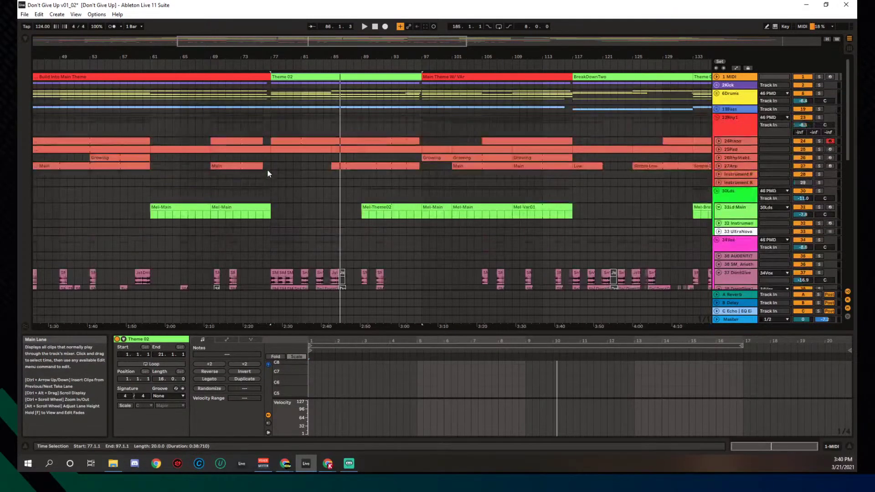
pyautogui.click(716, 110)
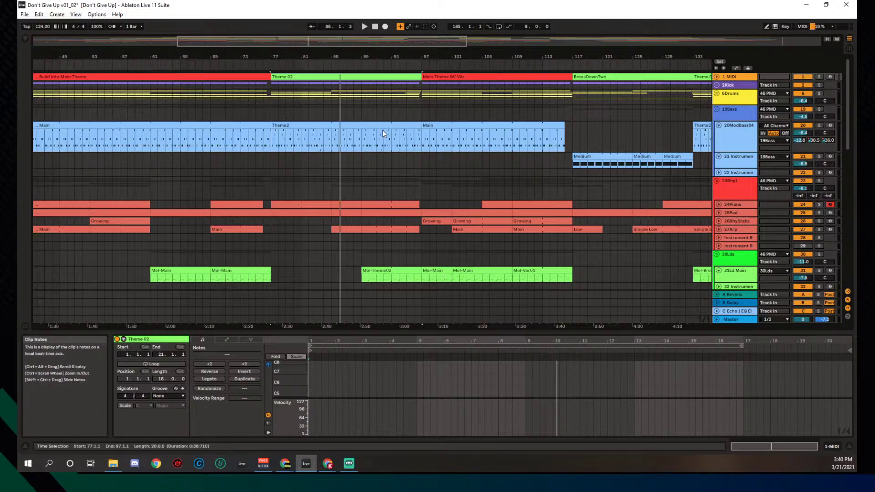
# Solo the 20ModBass04 track, play its Main clip from bar 73 and its Theme2 clip from bar 77, and unsolo it
pyautogui.click(243, 137)
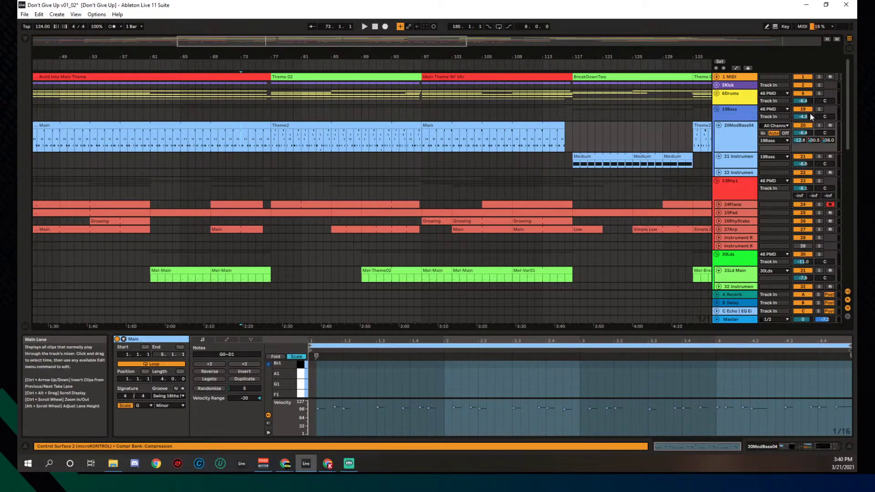
pyautogui.click(819, 126)
pyautogui.press('space')
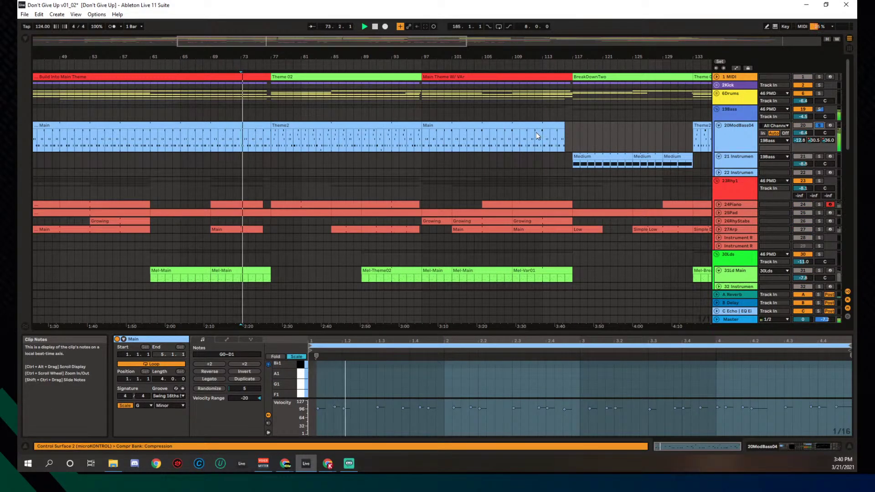
pyautogui.click(271, 135)
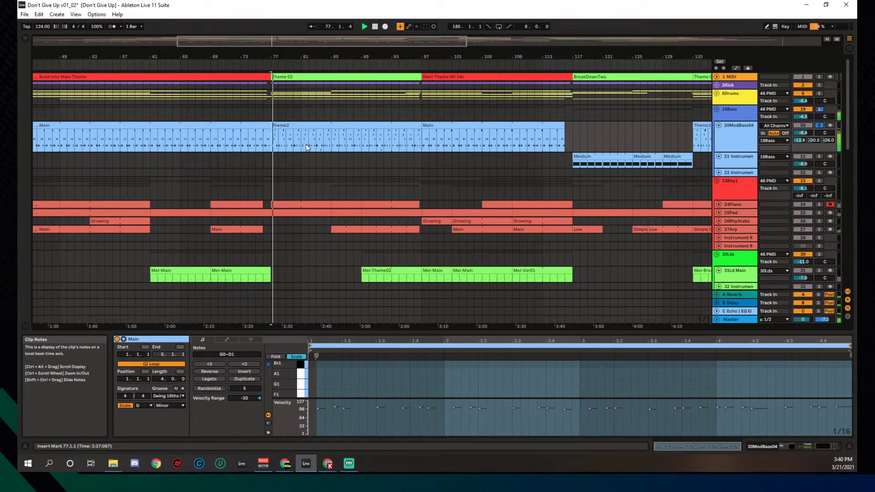
pyautogui.scroll(-5, 305, 144)
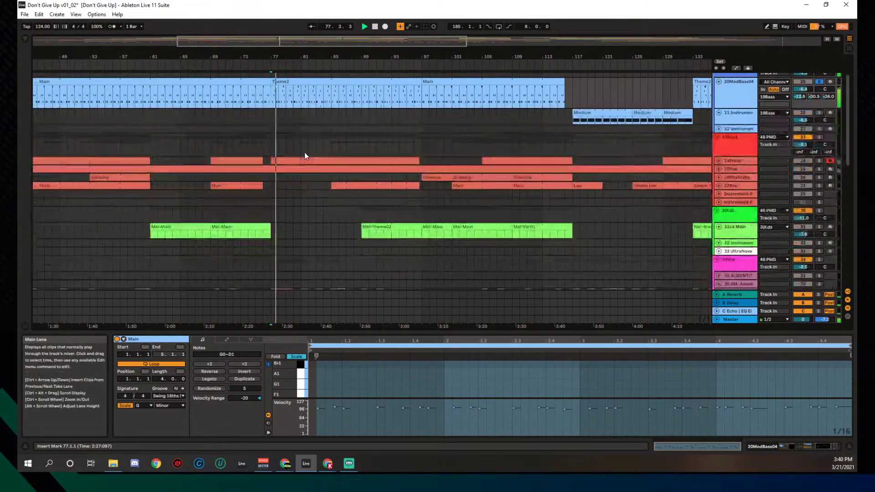
pyautogui.scroll(-2, 304, 152)
pyautogui.scroll(6, 304, 152)
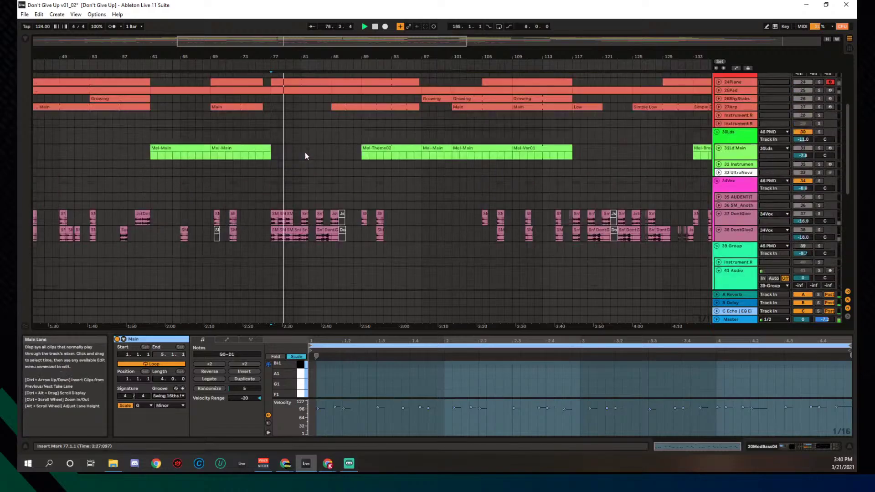
pyautogui.scroll(-3, 305, 152)
pyautogui.scroll(-2, 304, 152)
pyautogui.scroll(6, 474, 139)
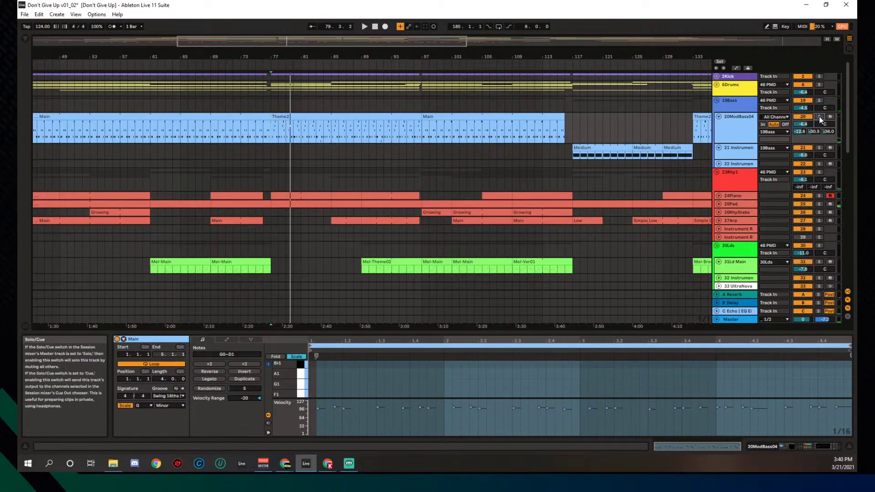
# Play the vocal chops on the 37 DontGive and 38 DontGive2 tracks from bar 77 to about bar 82
pyautogui.scroll(-5, 605, 162)
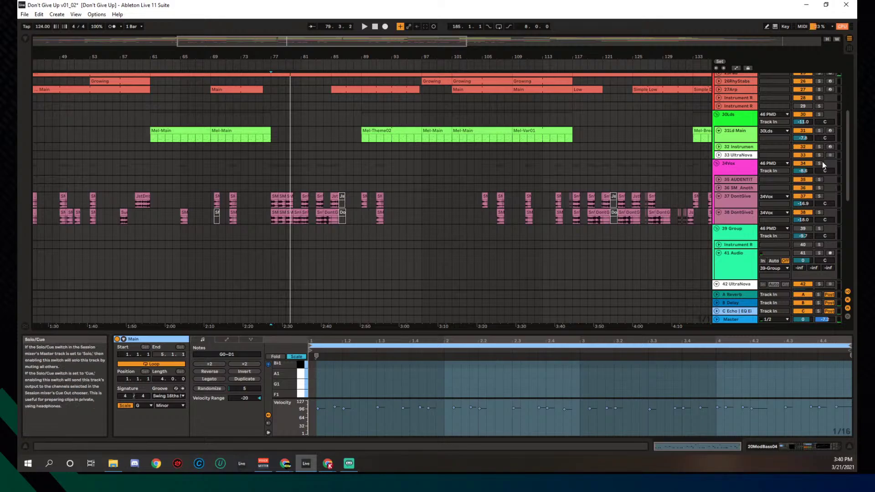
pyautogui.click(280, 197)
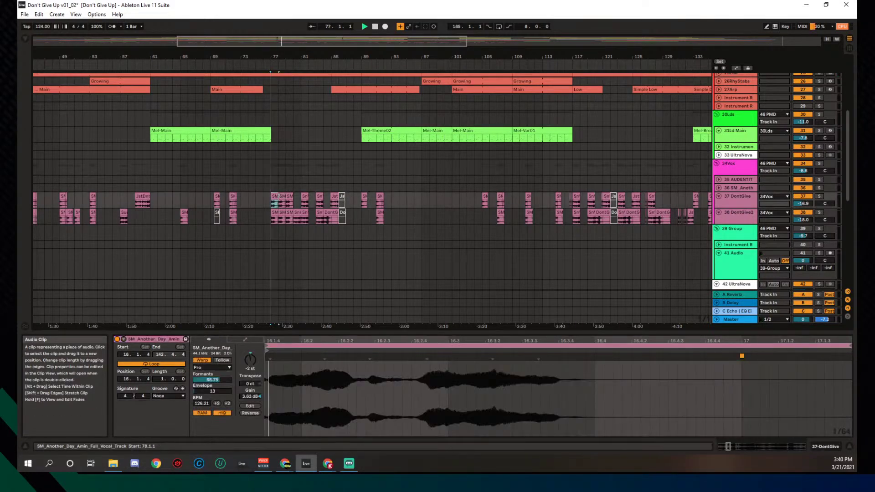
pyautogui.press('space')
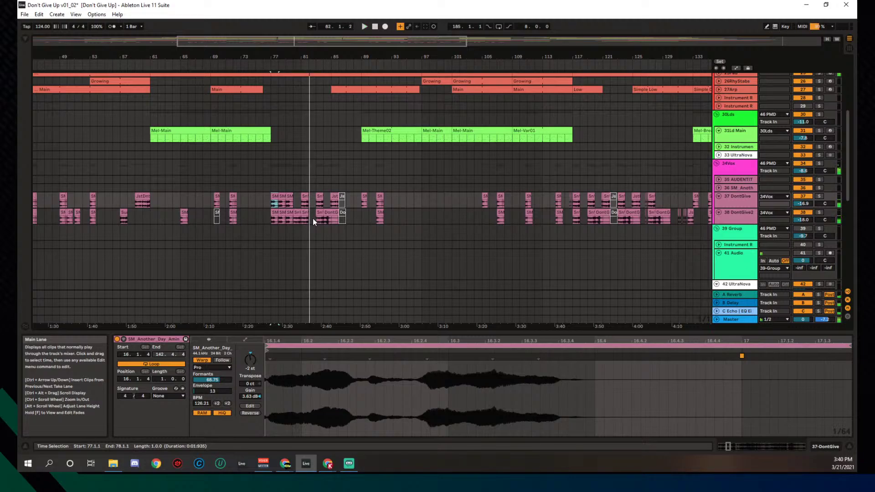
# Inspect the DontGive 2 and JstDntGiv vocal clips around bar 84, and play from the SnWlShn2 clip at bar 81
pyautogui.scroll(-3, 312, 217)
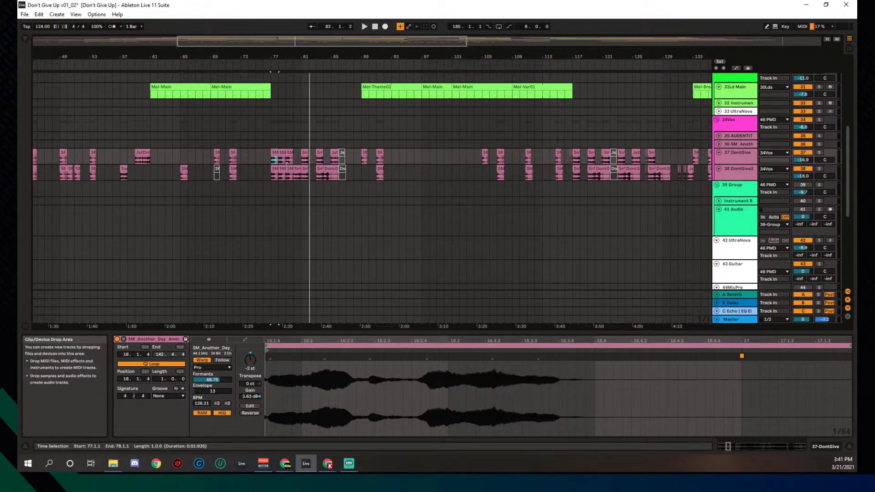
pyautogui.click(324, 170)
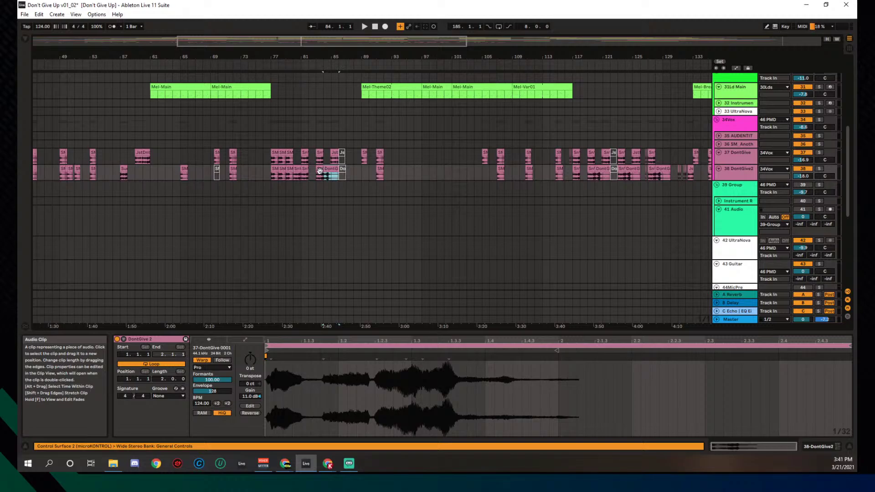
pyautogui.click(333, 159)
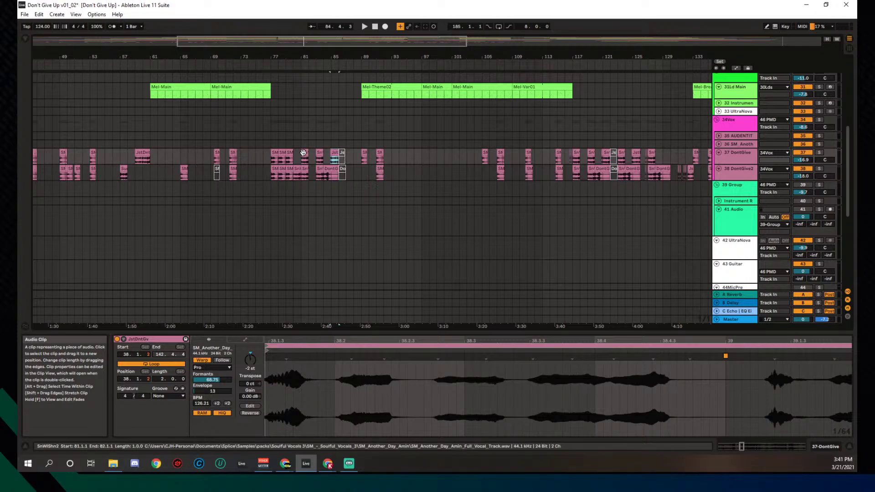
pyautogui.click(304, 153)
pyautogui.press('space')
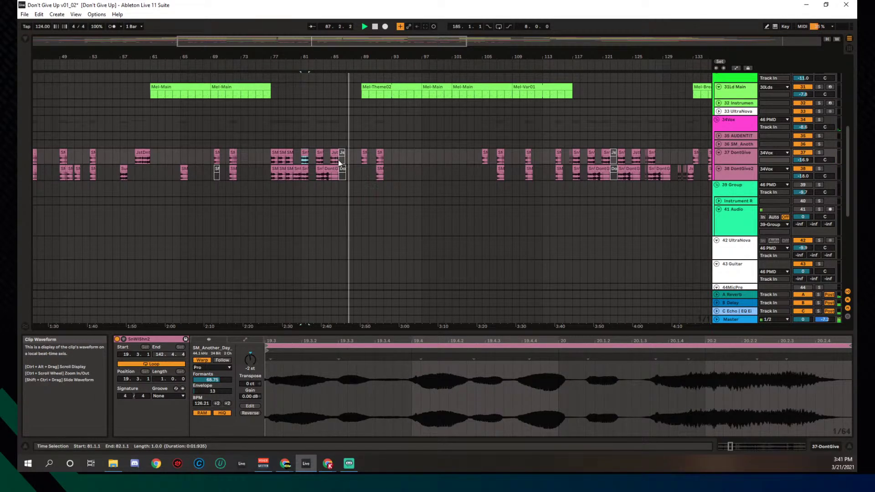
# Raise the 31Ld Main track's volume to -6.0 dB while the Mel-Theme02 lead clip plays
pyautogui.scroll(8, 394, 185)
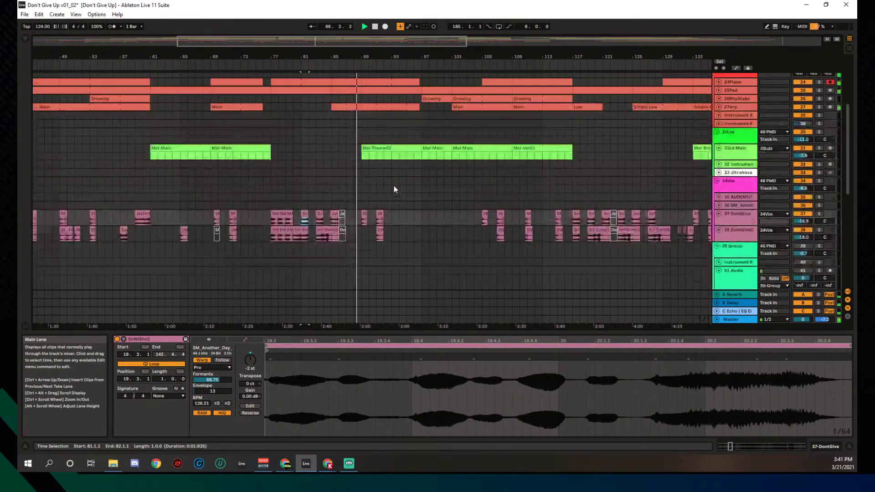
pyautogui.scroll(-5, 393, 185)
pyautogui.scroll(-3, 393, 185)
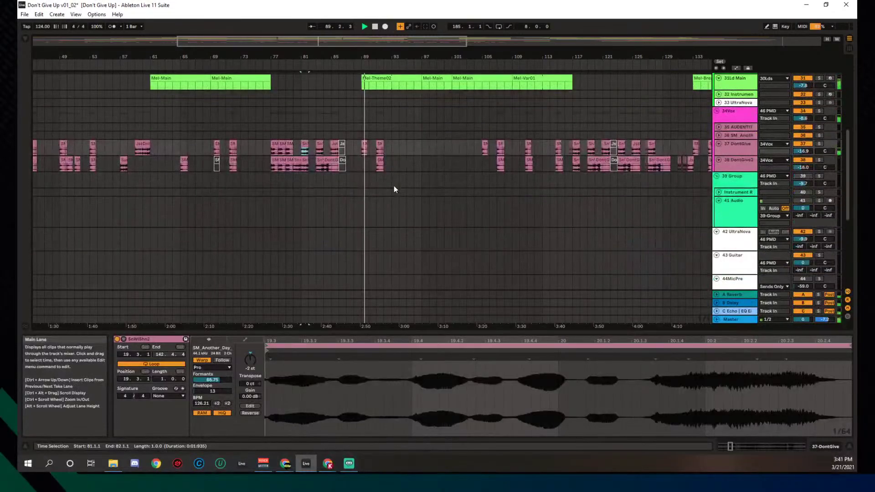
pyautogui.scroll(5, 393, 185)
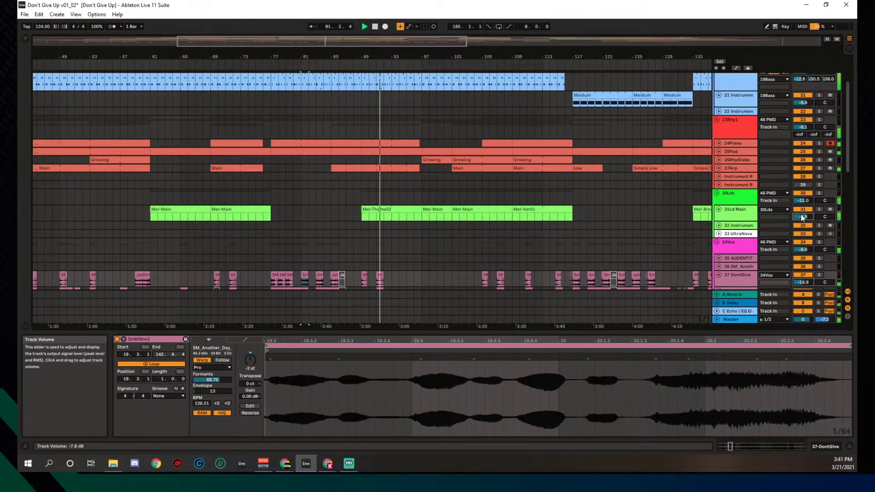
pyautogui.scroll(2, 802, 218)
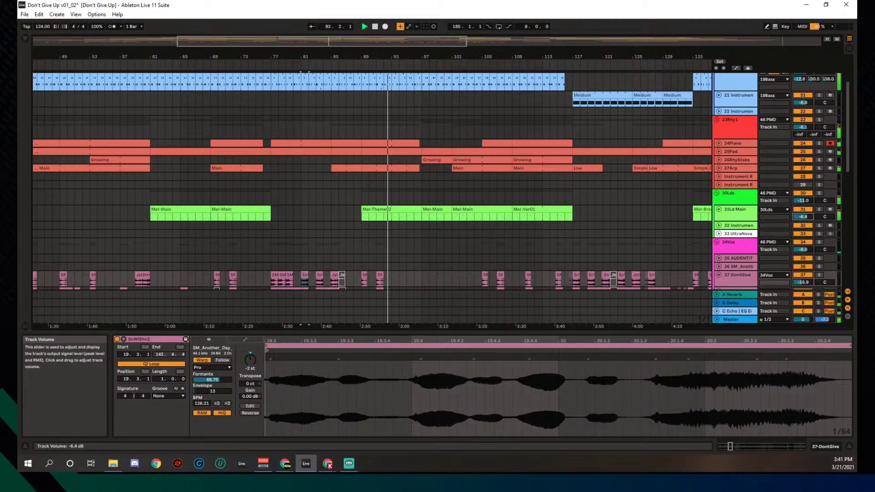
pyautogui.moveTo(803, 222); pyautogui.dragTo(802, 218)
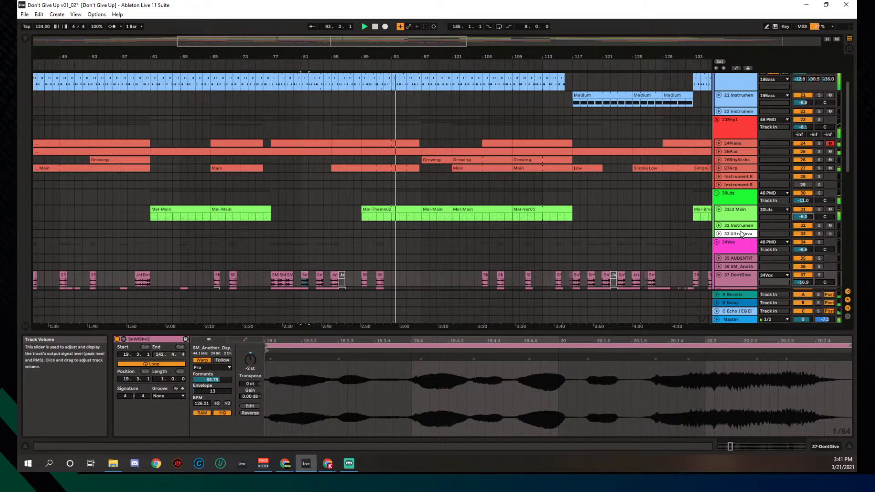
# Set the 30Lds group's volume to -10.6 dB during playback
pyautogui.scroll(-3, 603, 223)
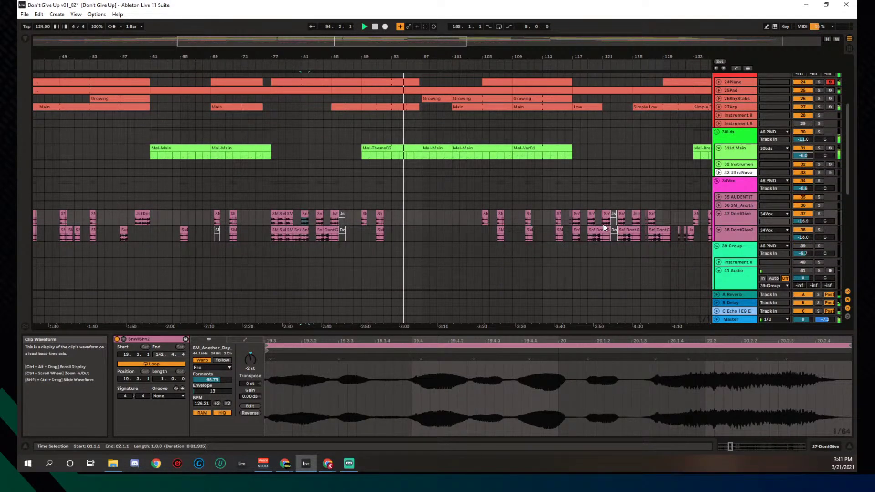
pyautogui.scroll(-1, 602, 223)
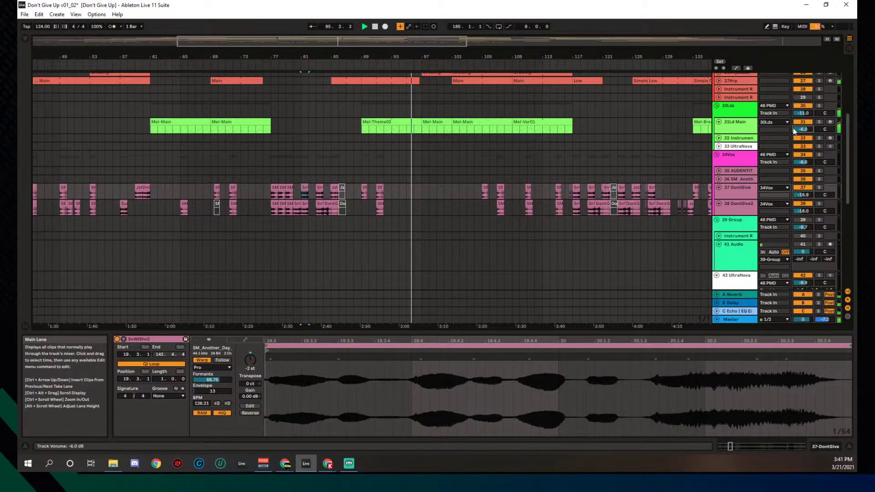
pyautogui.moveTo(803, 113); pyautogui.dragTo(803, 111)
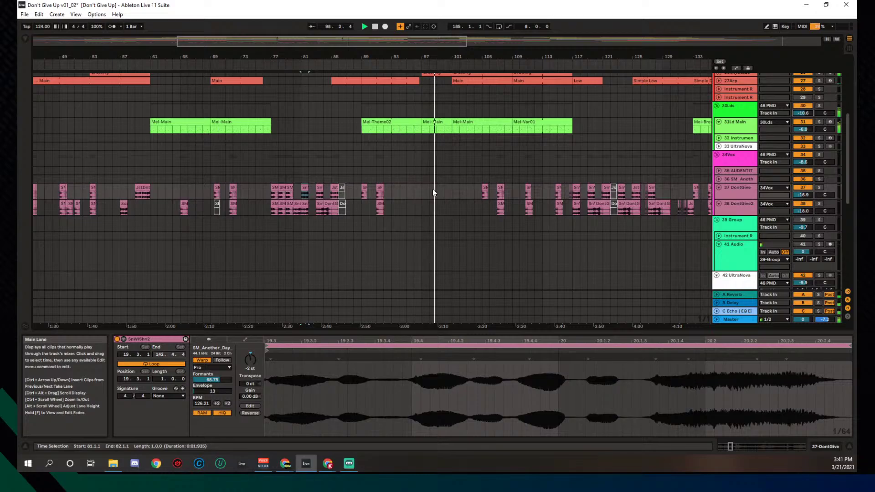
# Listen through the Main Theme W/ VAr section to about bar 111, following the bass, rhythm, lead and vocal tracks
pyautogui.scroll(3, 452, 200)
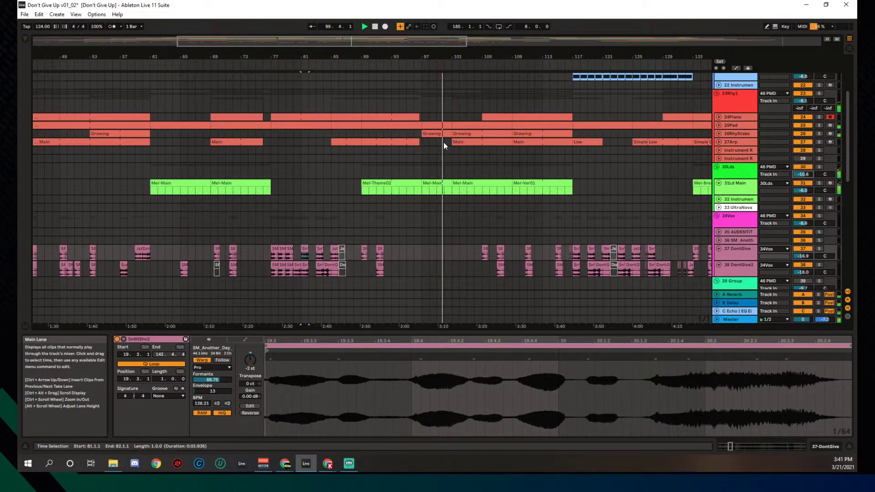
pyautogui.scroll(3, 466, 141)
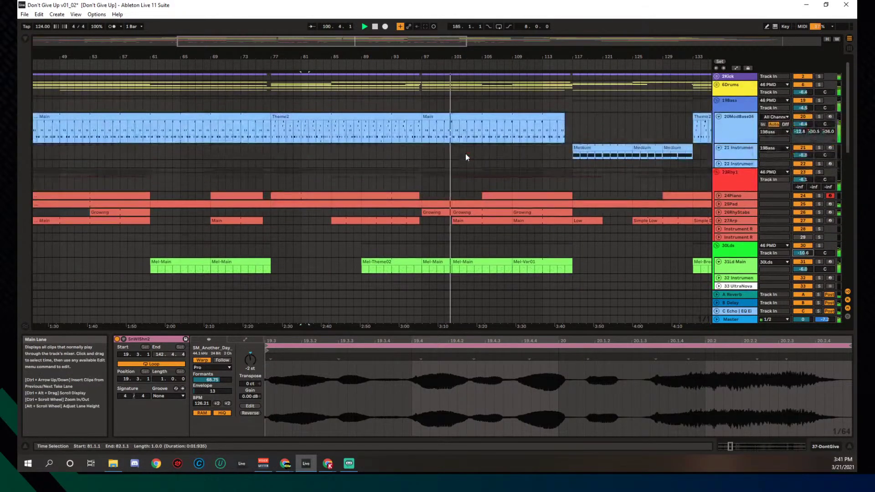
pyautogui.scroll(-4, 574, 211)
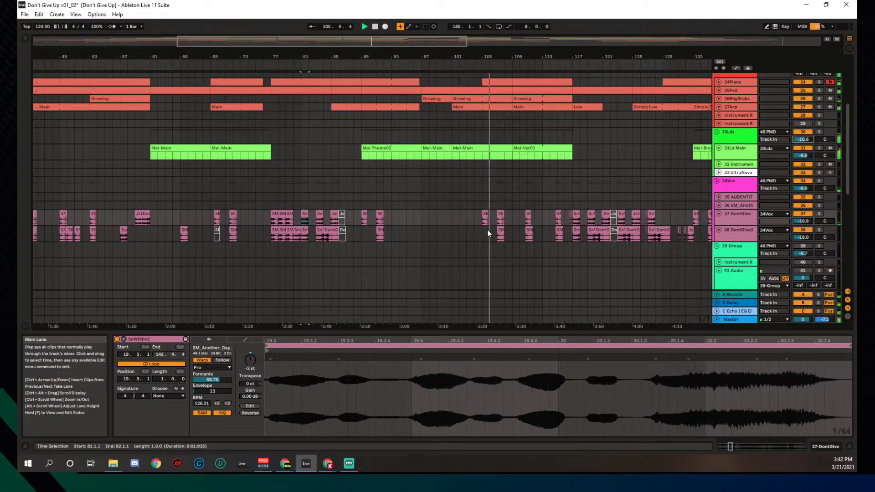
pyautogui.scroll(5, 510, 231)
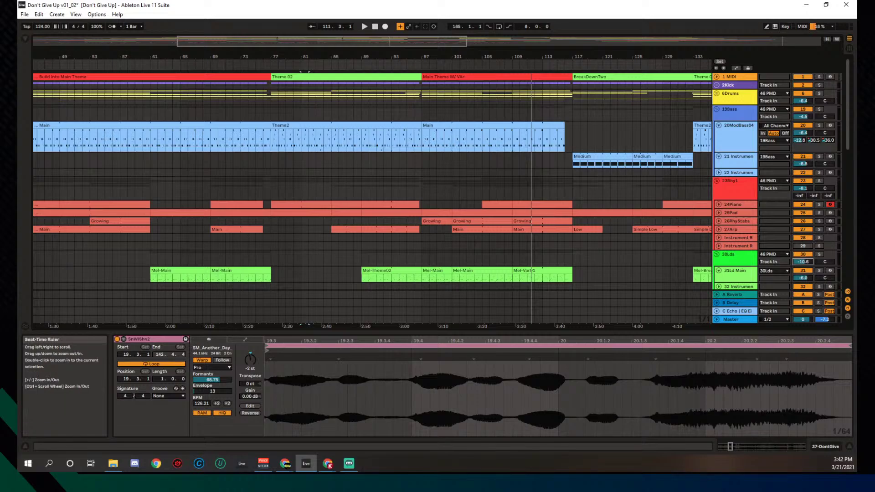
# Inspect the 24Piano clips at bars 25, 105, 17 and 207 across the full arrangement
pyautogui.moveTo(306, 56); pyautogui.dragTo(183, 178)
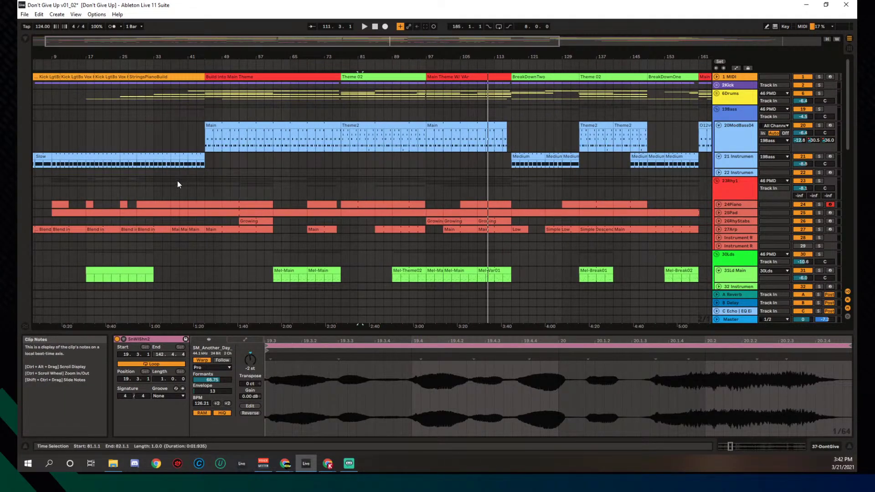
pyautogui.click(123, 204)
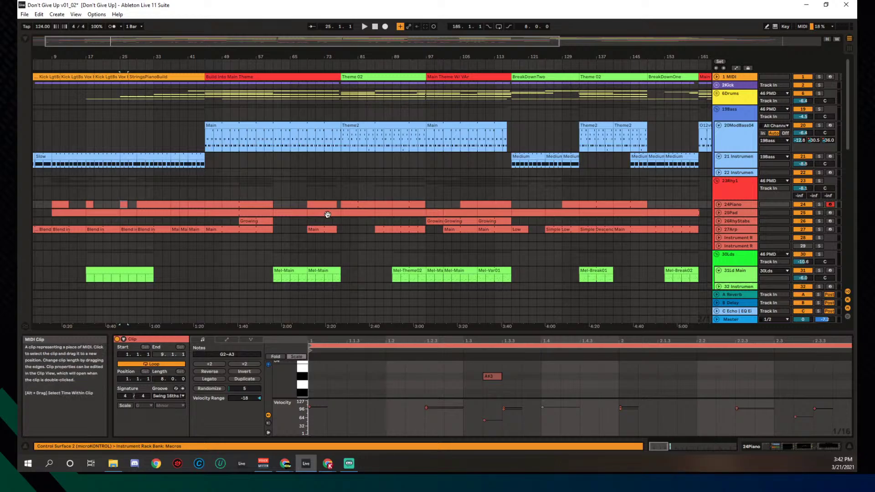
pyautogui.click(470, 204)
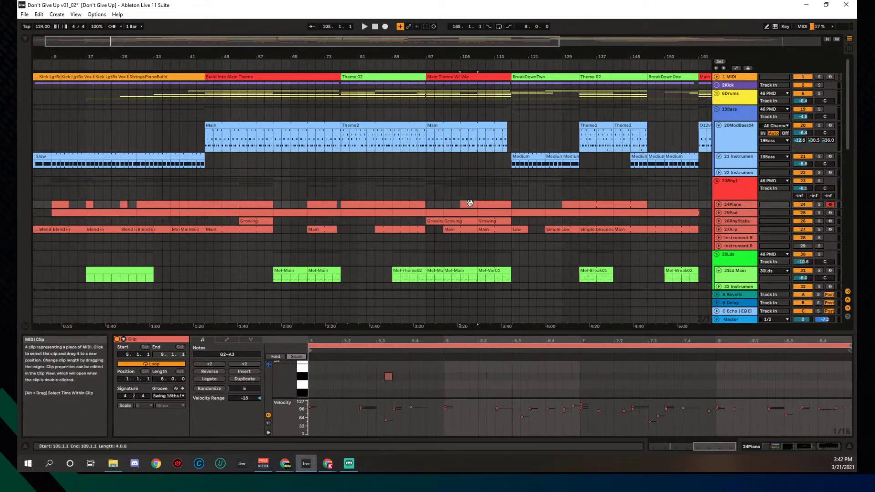
pyautogui.click(89, 204)
pyautogui.moveTo(456, 50); pyautogui.dragTo(555, 61)
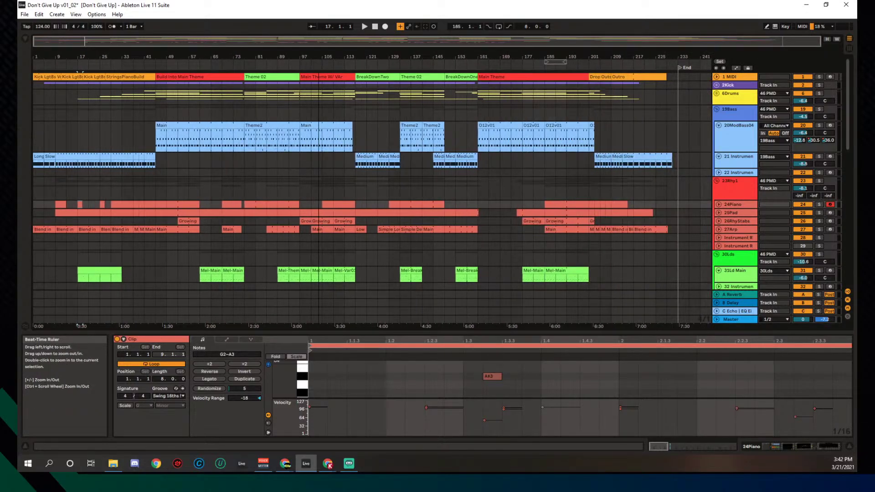
pyautogui.click(609, 205)
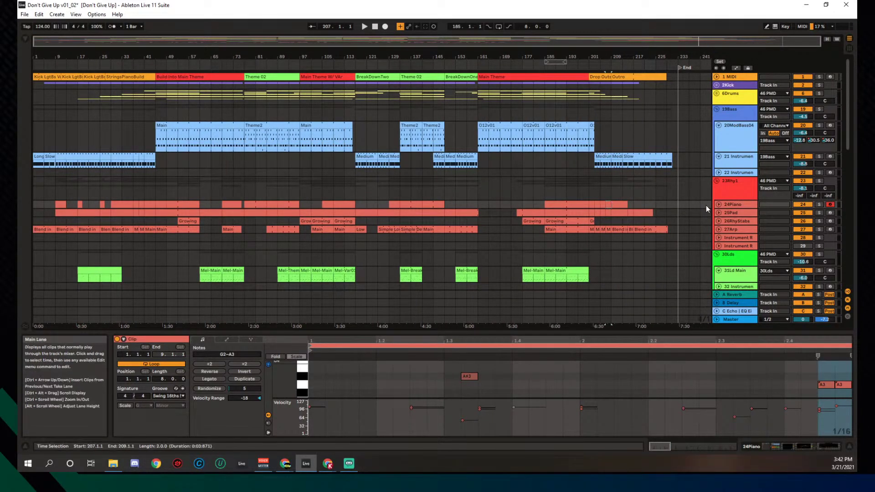
# Unfold the 24Piano track and briefly play the BreakDownTwo section from bar 125
pyautogui.click(718, 204)
pyautogui.scroll(-1, 599, 199)
pyautogui.click(390, 186)
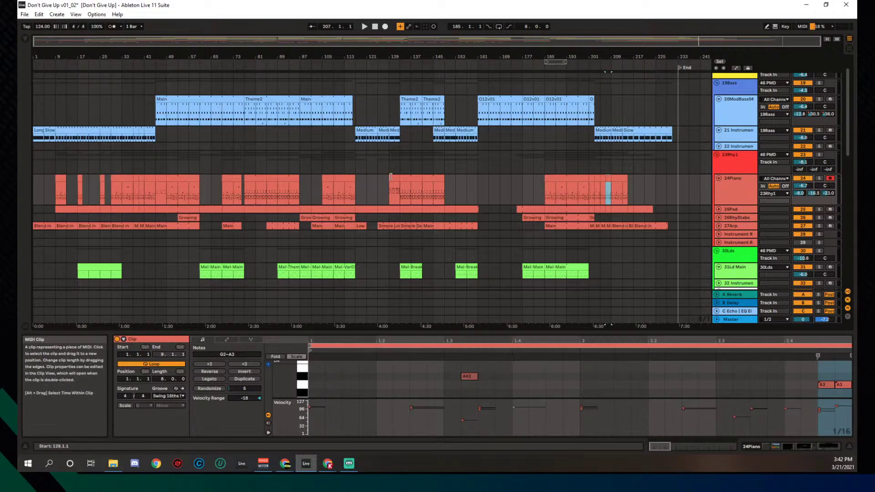
pyautogui.click(376, 186)
pyautogui.press('space')
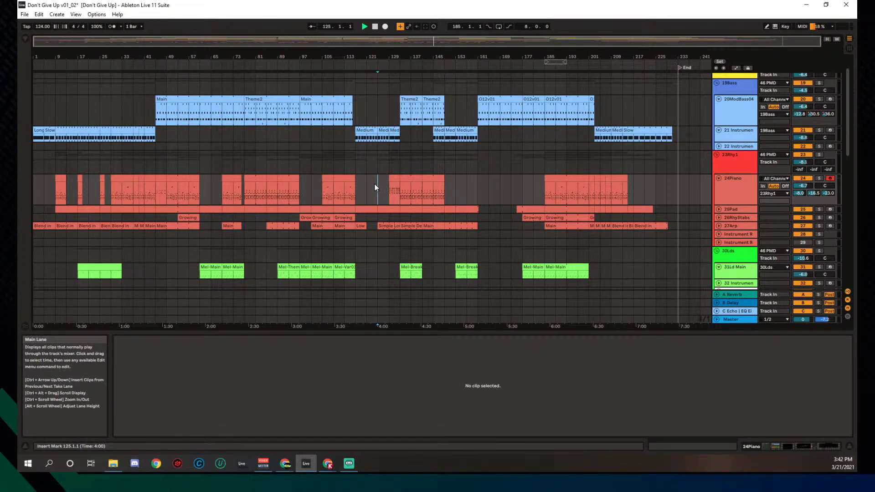
pyautogui.scroll(1, 378, 184)
pyautogui.scroll(-1, 377, 184)
pyautogui.press('space')
# Play the start of BreakDownTwo from bar 117 while viewing the vocal chop tracks
pyautogui.click(360, 191)
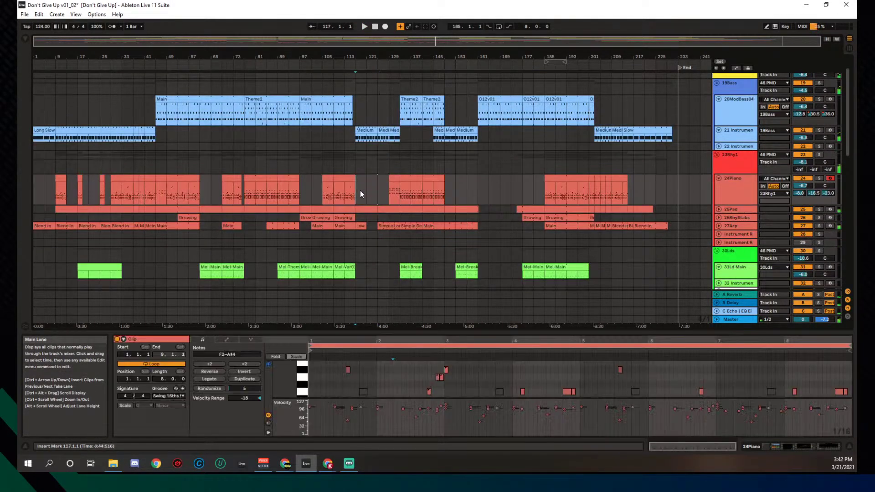
pyautogui.press('space')
pyautogui.scroll(-1, 359, 190)
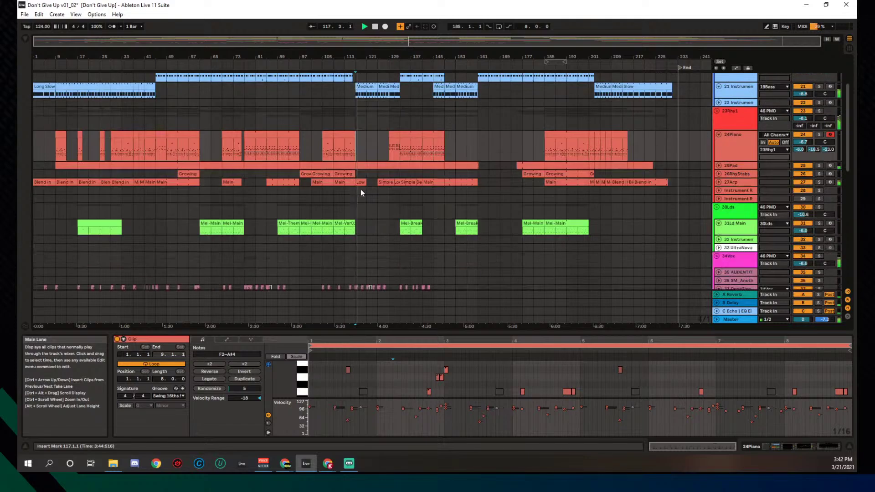
pyautogui.scroll(-2, 361, 192)
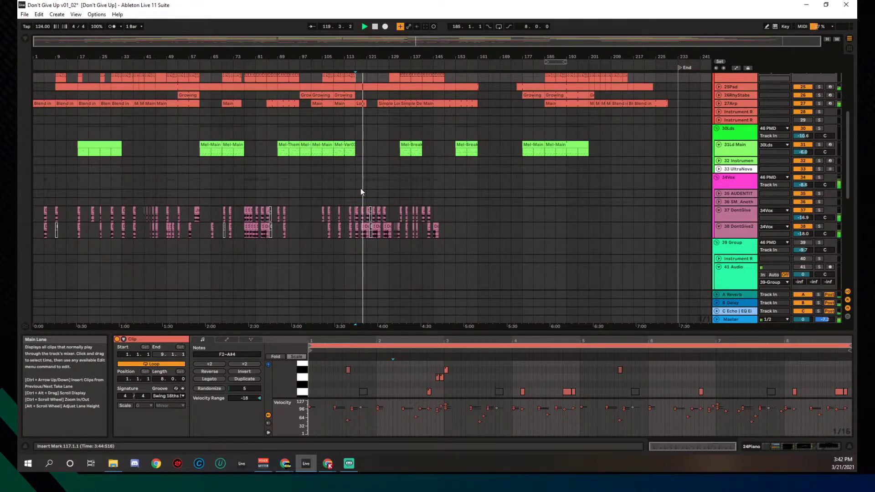
# Zoom in on the BreakDownTwo section around bar 125 and raise the 34Vox group volume to -6.4 dB
pyautogui.scroll(-1, 361, 188)
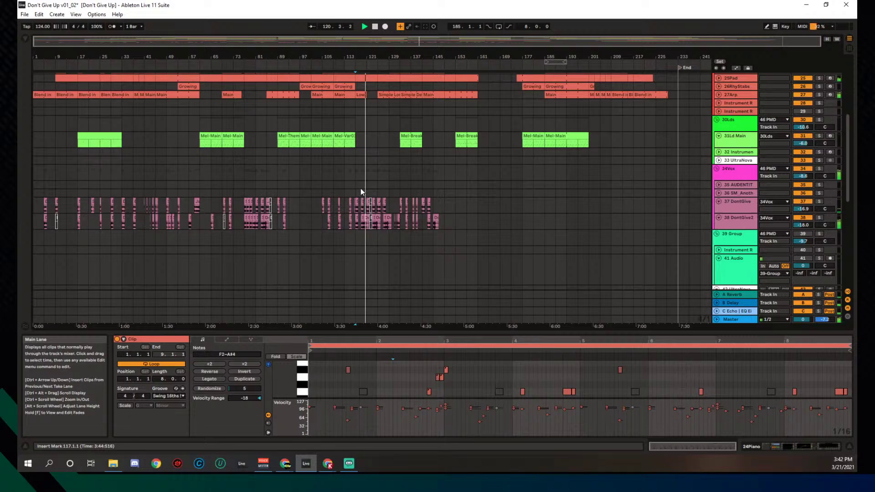
pyautogui.scroll(-1, 360, 192)
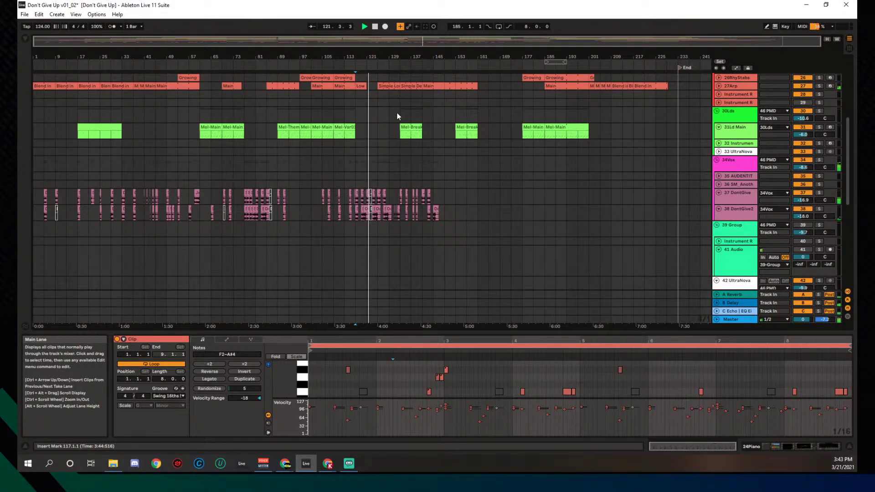
pyautogui.moveTo(378, 53); pyautogui.dragTo(378, 88)
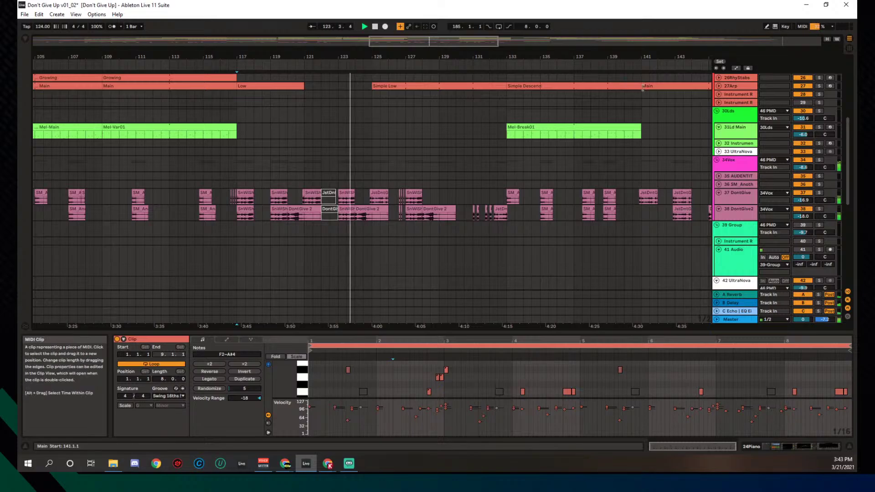
pyautogui.scroll(-1, 732, 86)
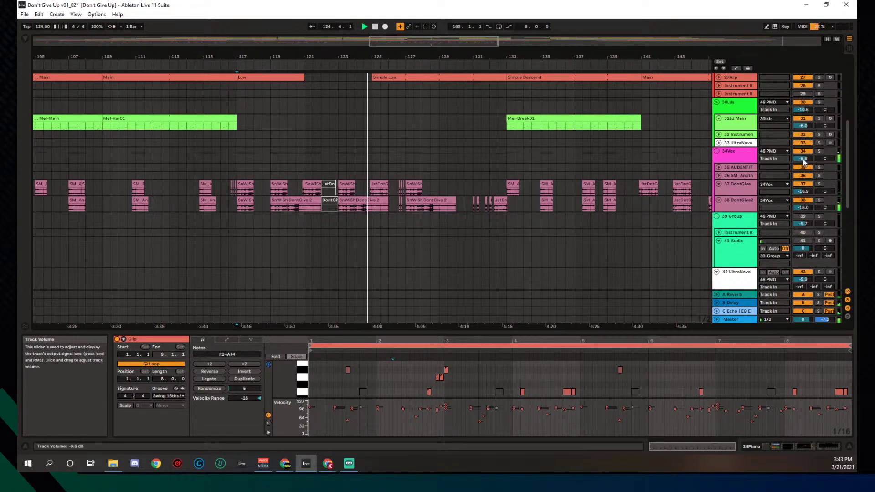
pyautogui.moveTo(803, 160); pyautogui.dragTo(803, 149)
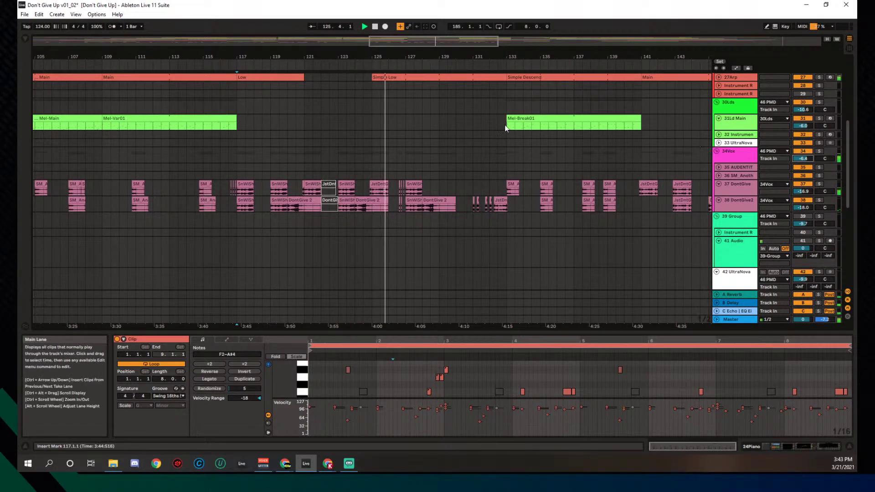
# Open the 24Piano clip at bar 129 to view its notes during playback
pyautogui.scroll(5, 476, 121)
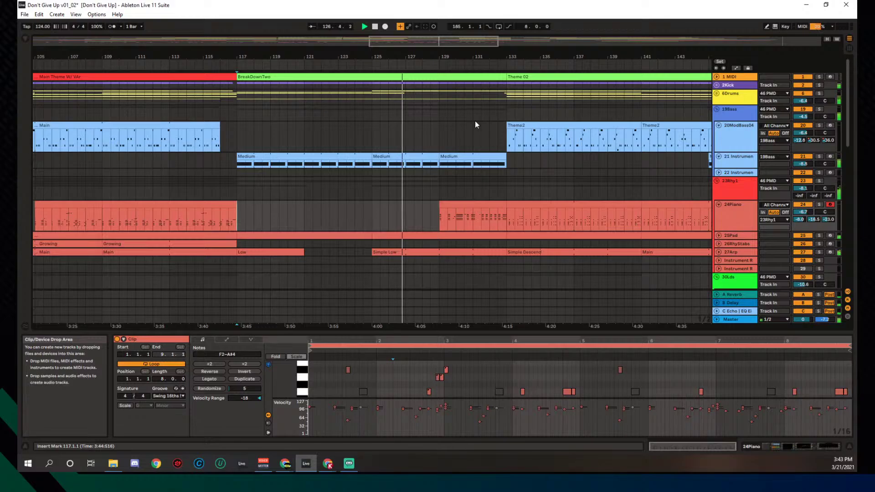
pyautogui.scroll(-3, 478, 126)
pyautogui.scroll(-3, 488, 139)
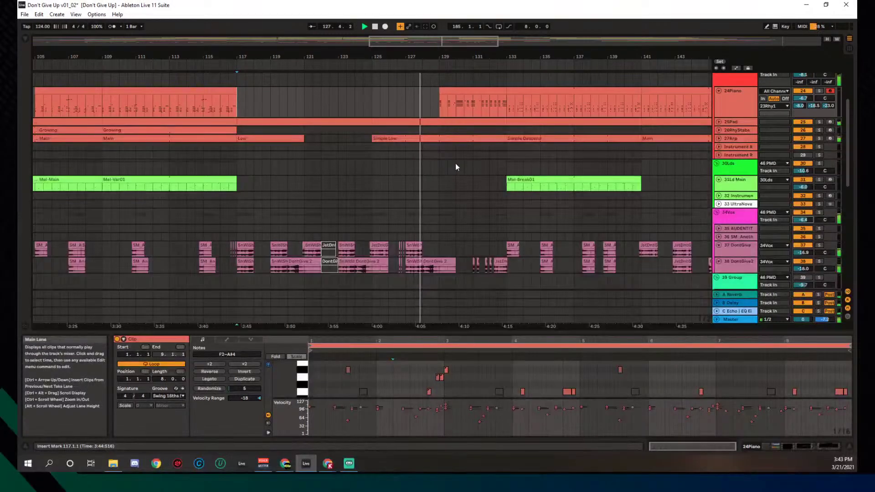
pyautogui.click(466, 88)
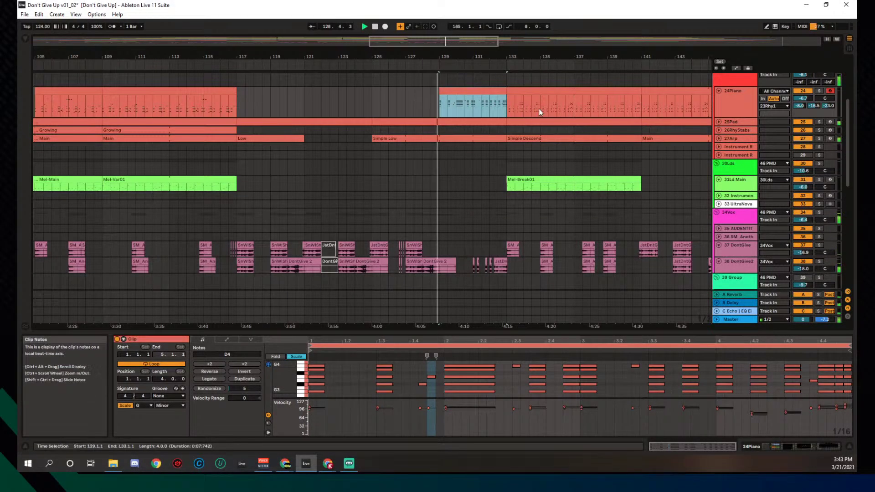
# Follow the vocal, bass, piano and lead tracks during playback from bar 129 into Theme 02
pyautogui.scroll(-3, 548, 111)
pyautogui.scroll(-3, 550, 110)
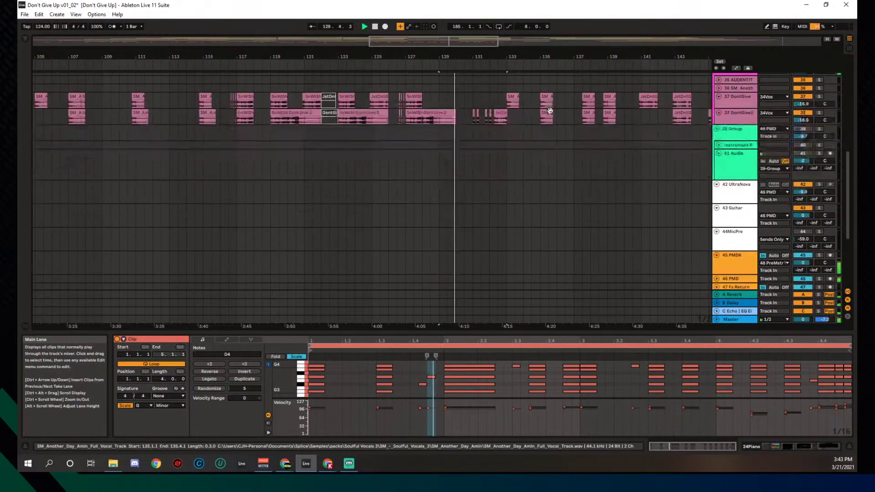
pyautogui.scroll(8, 550, 111)
pyautogui.scroll(3, 550, 111)
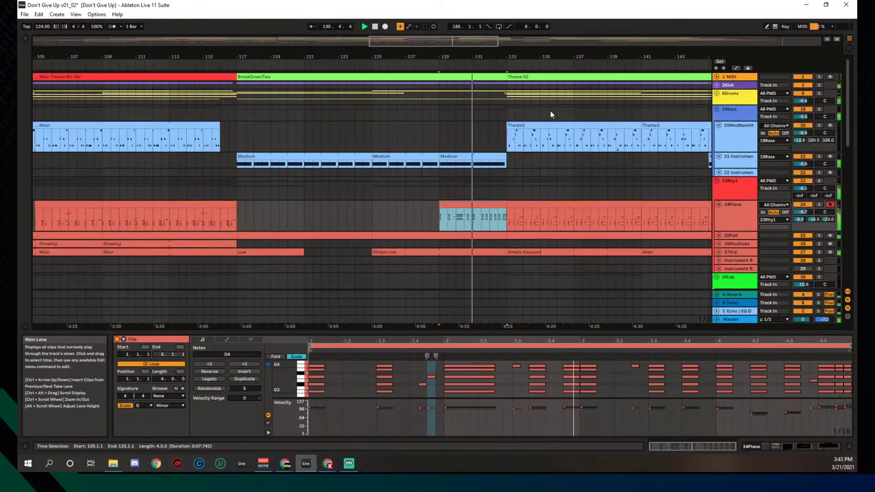
pyautogui.scroll(-4, 550, 111)
pyautogui.scroll(-2, 550, 111)
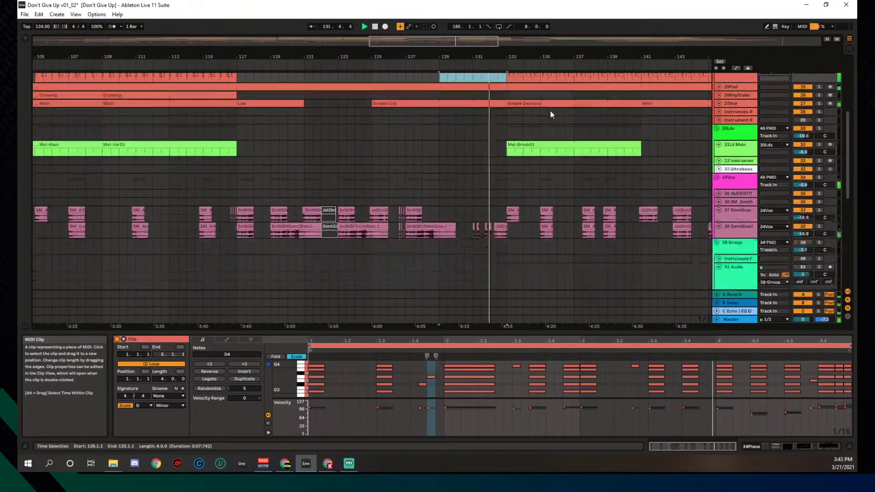
pyautogui.scroll(4, 550, 110)
pyautogui.scroll(2, 550, 111)
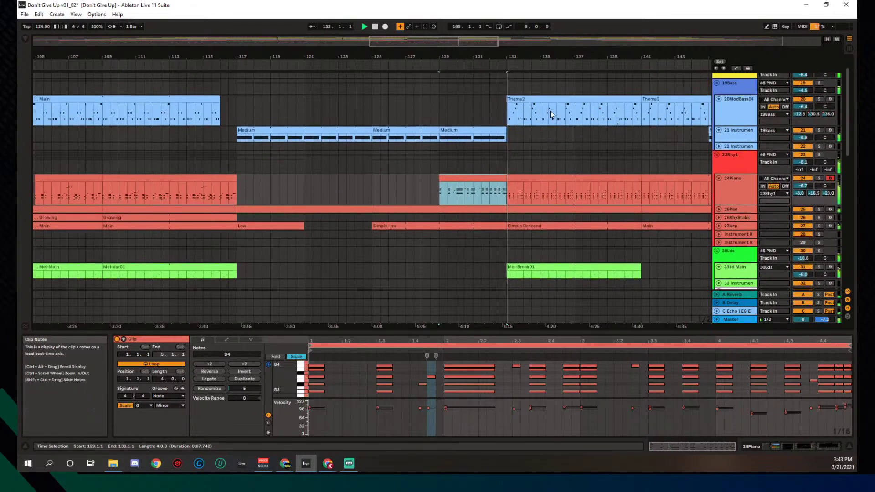
# Solo the 24Piano track and play its part from bar 131
pyautogui.scroll(-4, 555, 111)
pyautogui.click(817, 134)
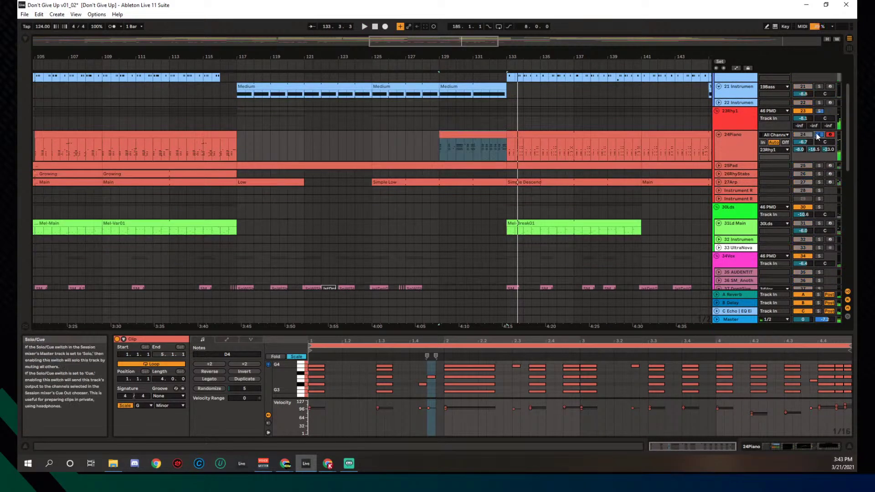
pyautogui.click(474, 156)
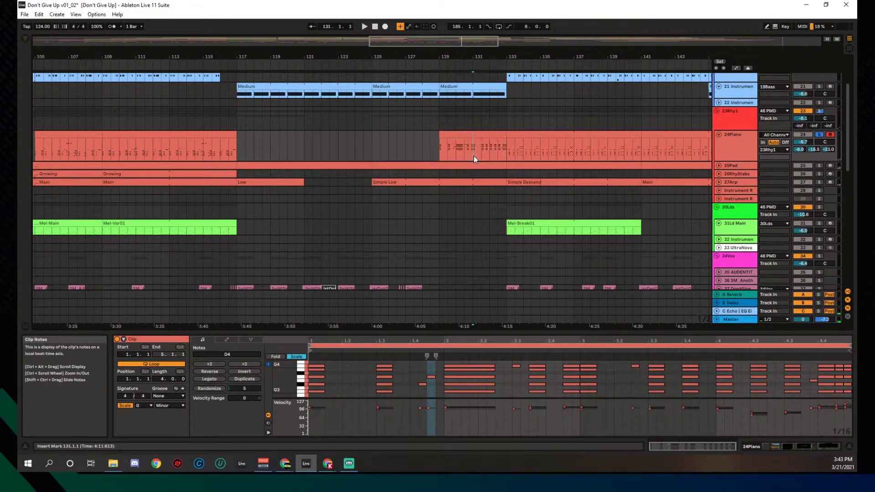
pyautogui.press('space')
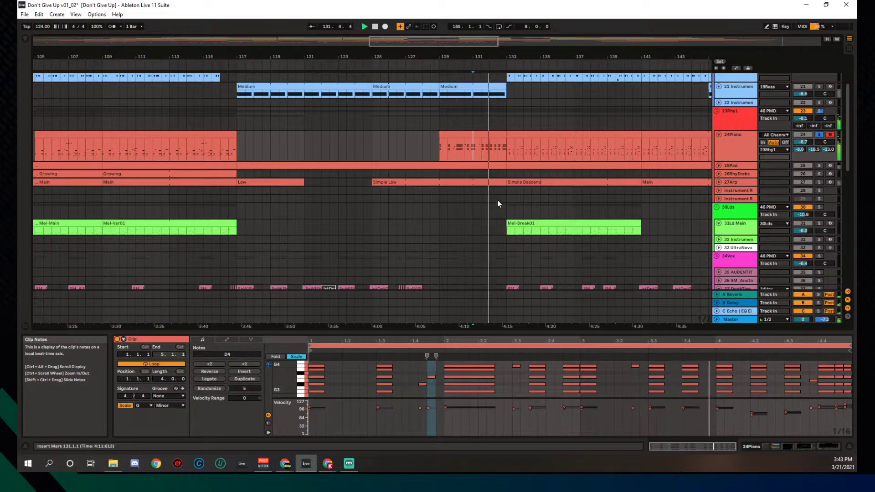
# Enlarge the piano clip's note editor and compare the bass, piano and lead tracks around bar 133
pyautogui.moveTo(516, 331); pyautogui.dragTo(516, 220)
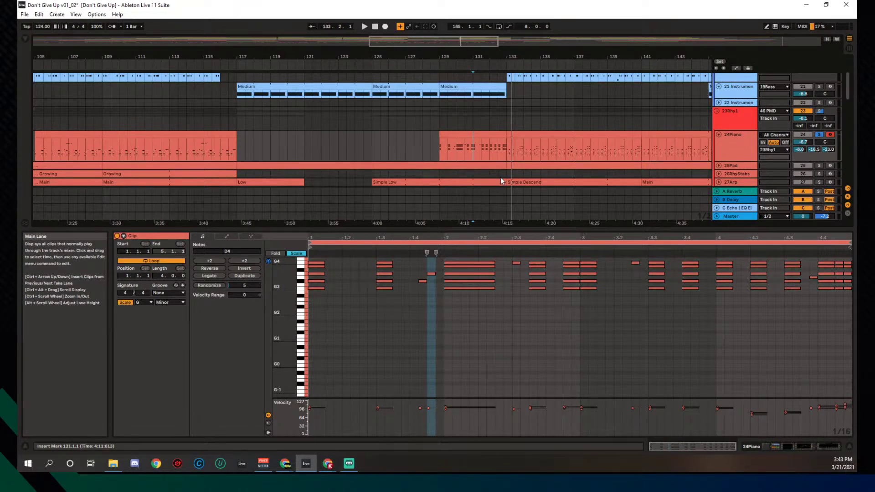
pyautogui.scroll(1, 497, 173)
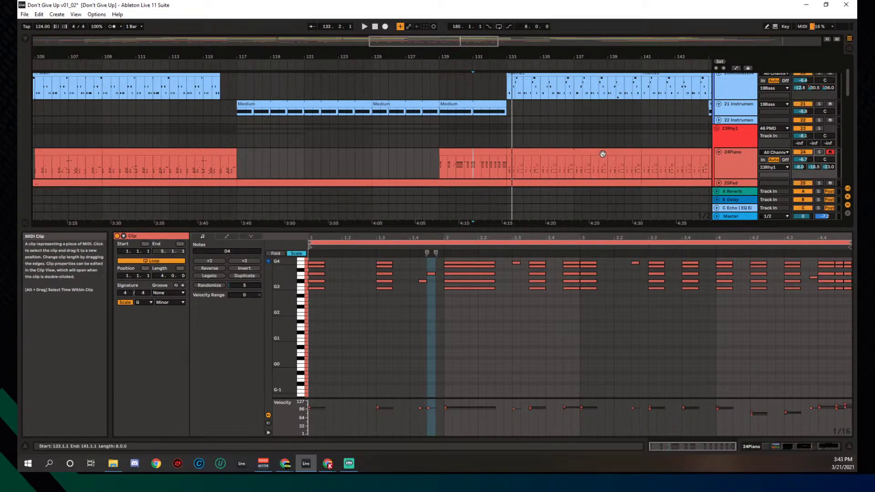
pyautogui.scroll(3, 603, 158)
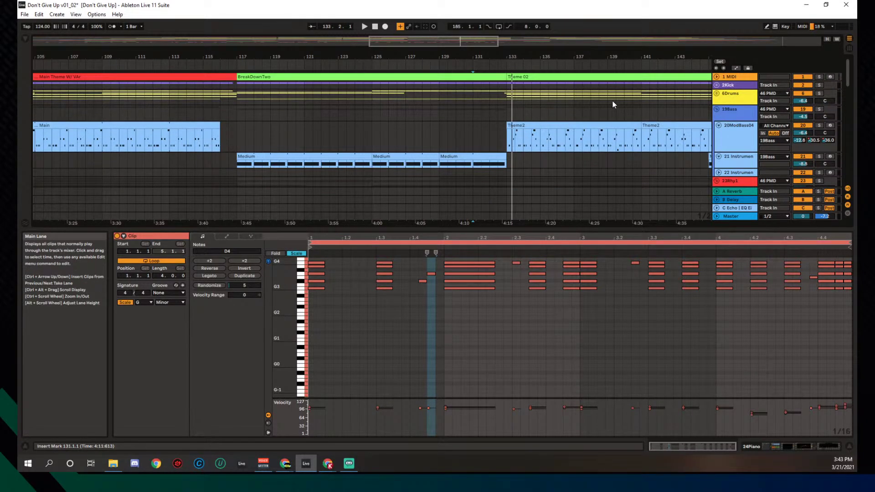
pyautogui.scroll(-2, 485, 109)
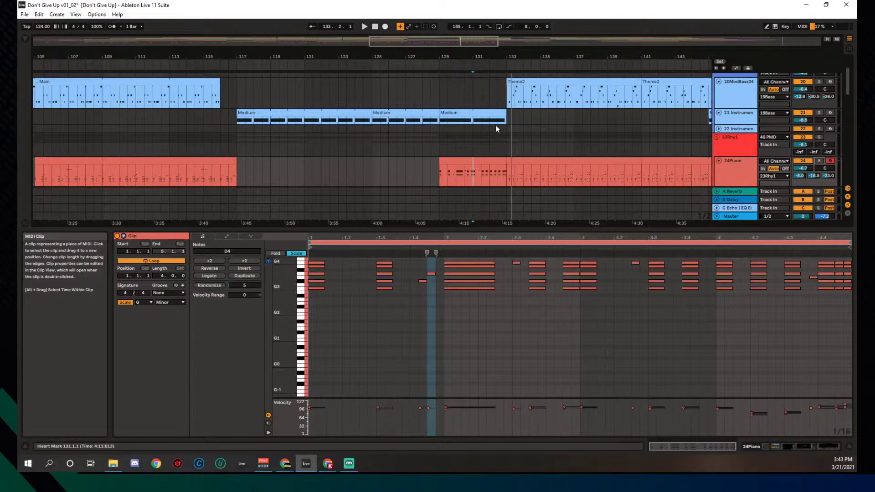
pyautogui.scroll(-1, 495, 129)
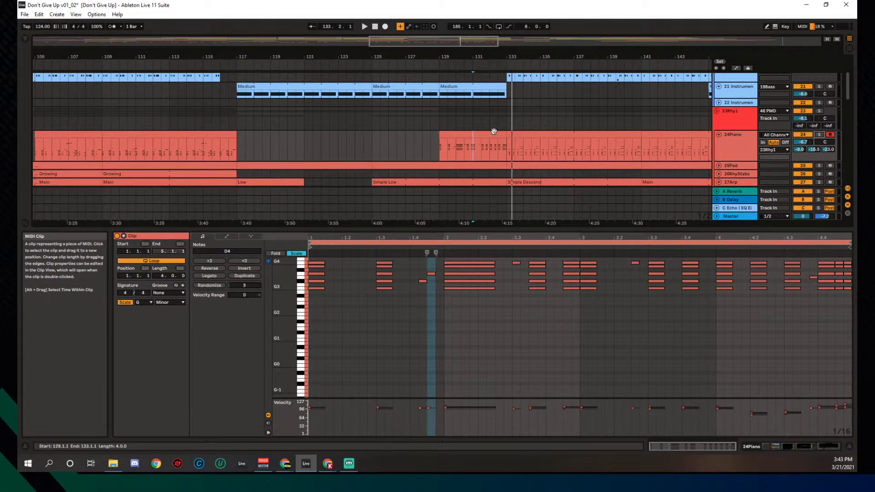
pyautogui.scroll(-1, 494, 131)
pyautogui.scroll(-5, 494, 132)
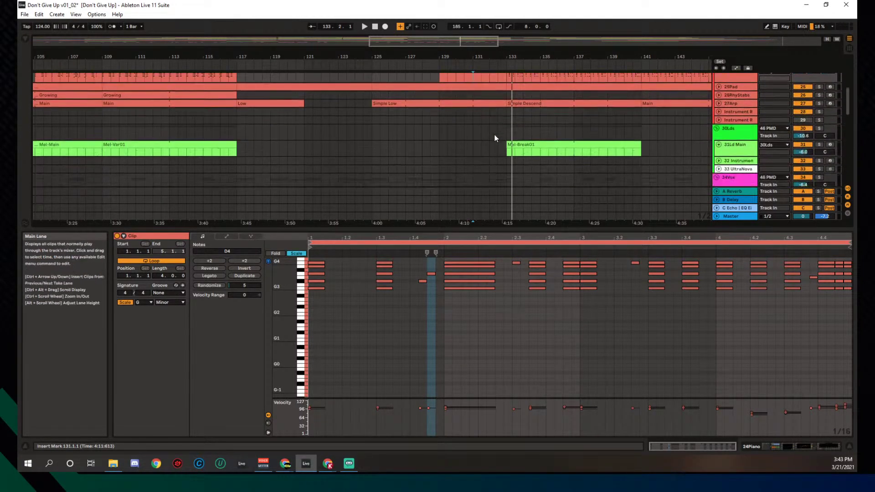
pyautogui.scroll(5, 495, 133)
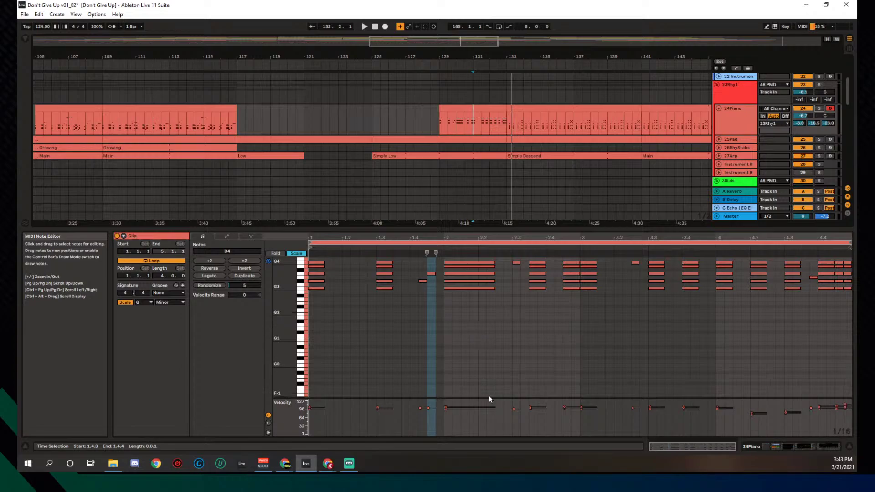
# Enlarge the velocity lane and examine the piano chords' velocities across the four-bar clip
pyautogui.moveTo(489, 396); pyautogui.dragTo(487, 351)
pyautogui.click(486, 346)
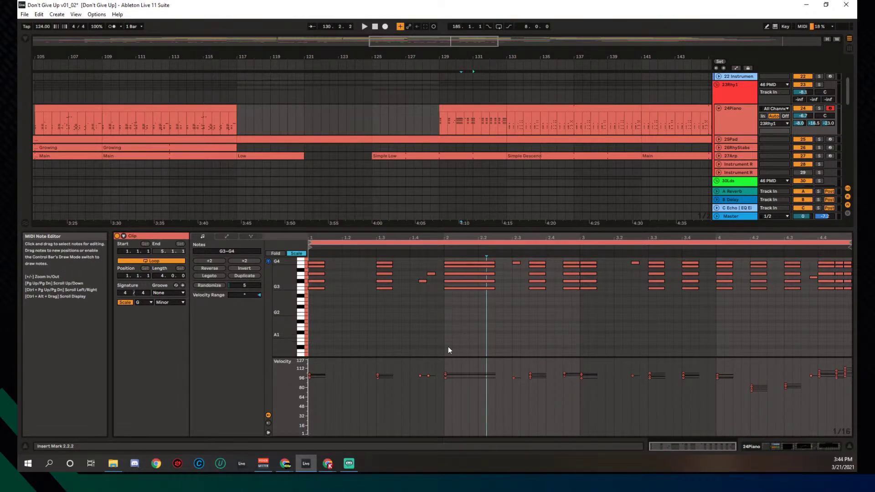
pyautogui.click(667, 392)
pyautogui.click(793, 388)
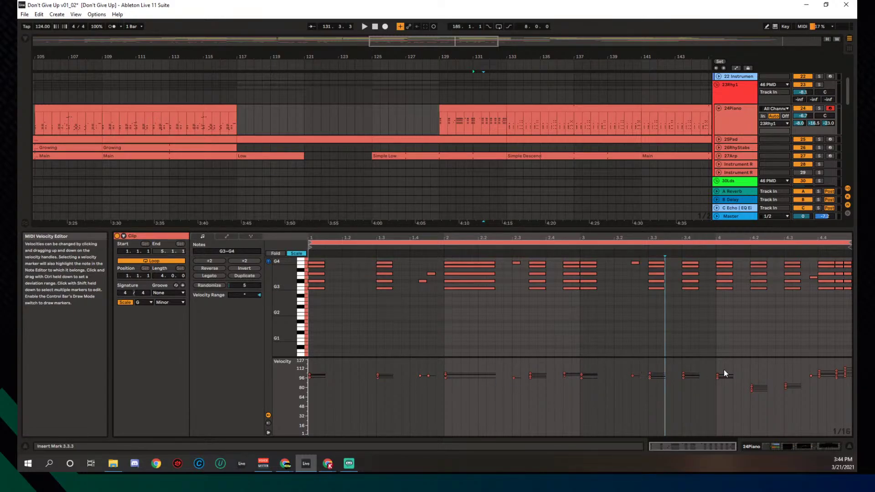
pyautogui.scroll(3, 511, 347)
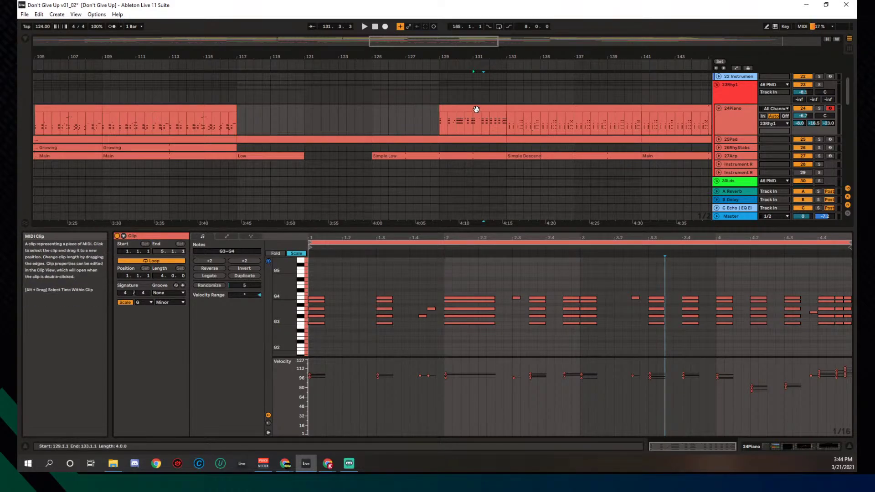
# Highlight the piano passage from bar 129 to 133, and select the following Theme 02 marker clip
pyautogui.moveTo(506, 122); pyautogui.dragTo(440, 122)
pyautogui.moveTo(507, 222); pyautogui.dragTo(507, 146)
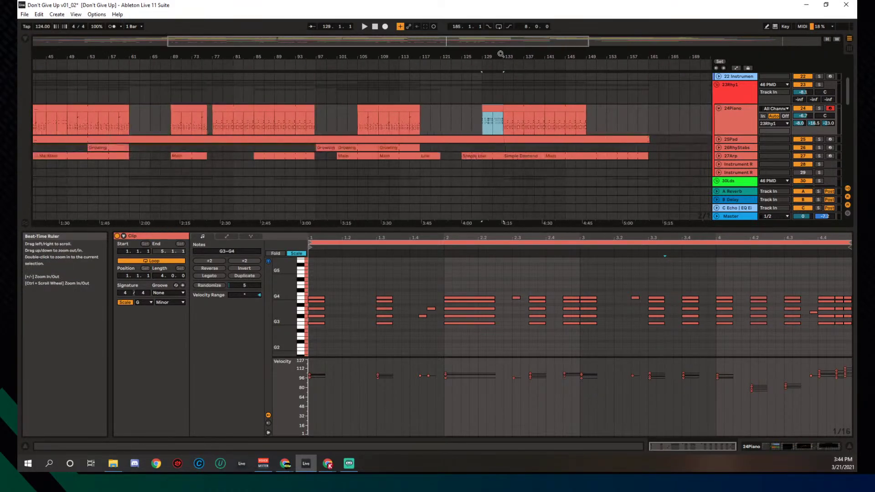
pyautogui.scroll(6, 508, 114)
pyautogui.click(509, 77)
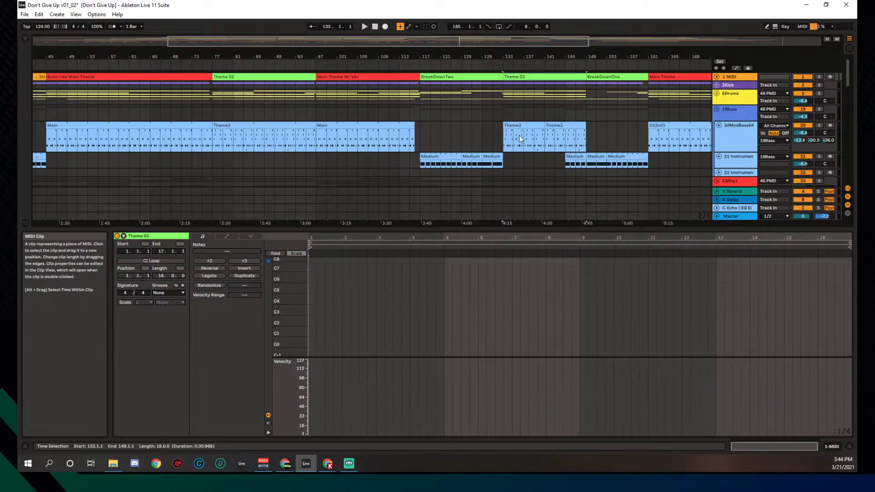
# Play from bar 131 while viewing the vocal chop and lead tracks entering Theme 02
pyautogui.scroll(-6, 523, 141)
pyautogui.scroll(-8, 523, 141)
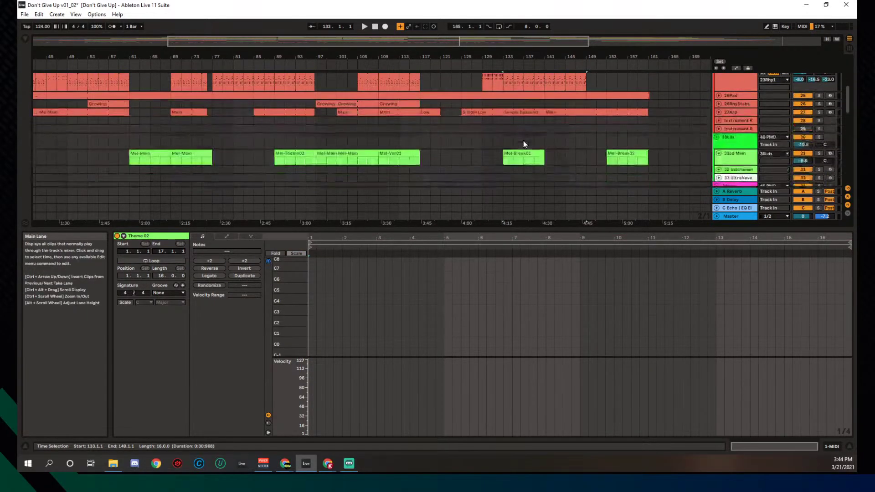
pyautogui.click(494, 136)
pyautogui.press('space')
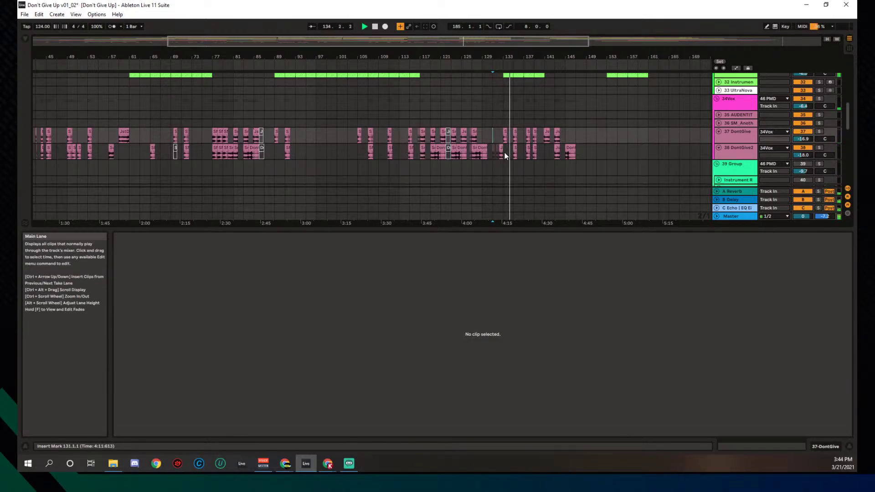
pyautogui.scroll(3, 505, 155)
pyautogui.scroll(-5, 505, 155)
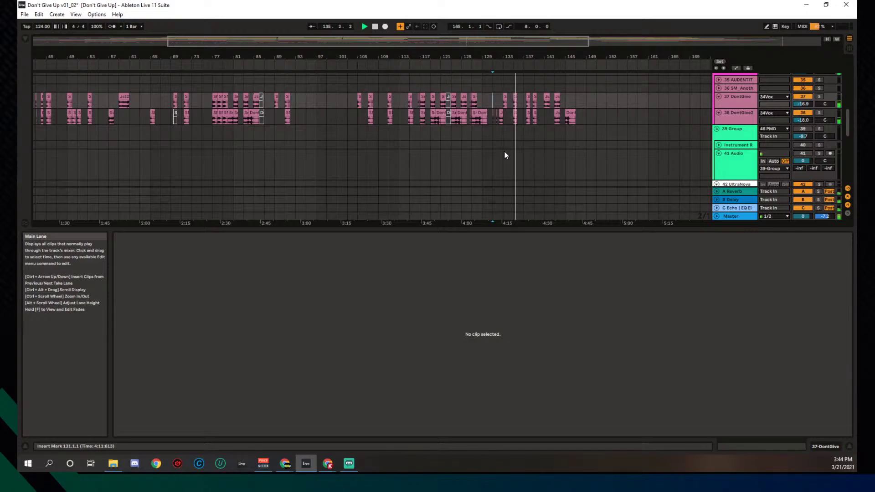
pyautogui.scroll(5, 503, 155)
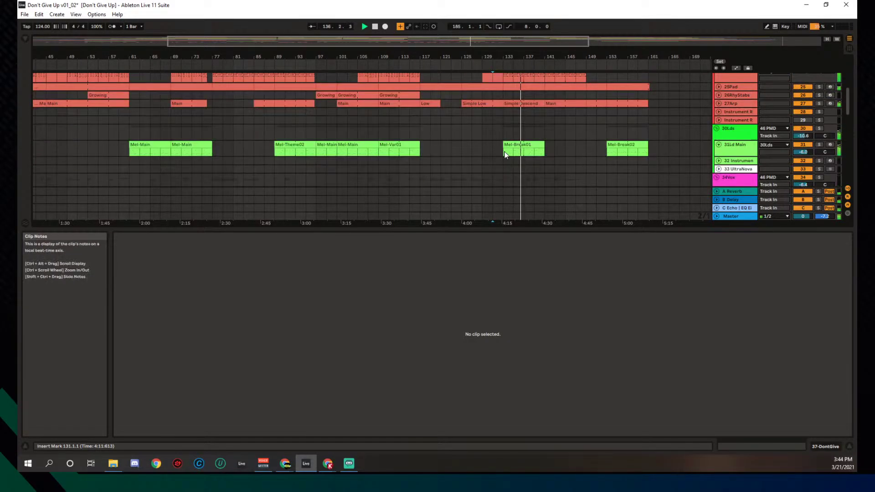
# Collapse the clip view and reduce the 24Piano track's height to show more tracks during Theme 02 playback
pyautogui.moveTo(543, 230); pyautogui.dragTo(538, 410)
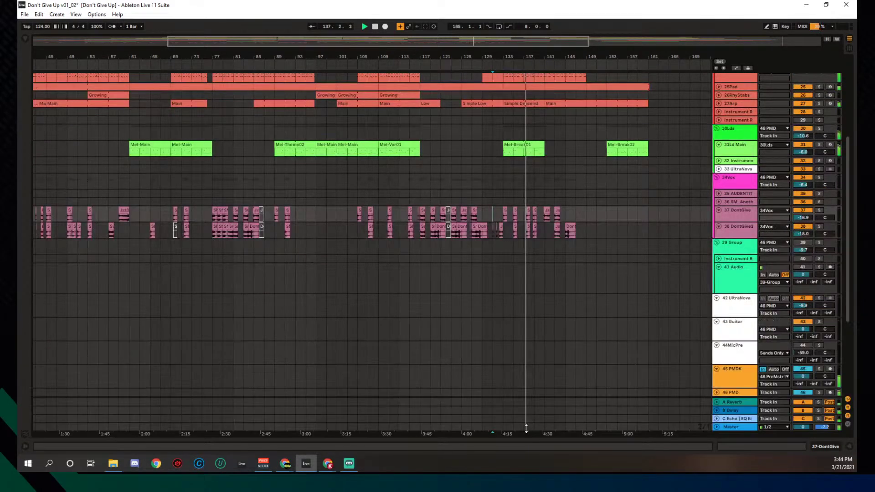
pyautogui.scroll(5, 520, 337)
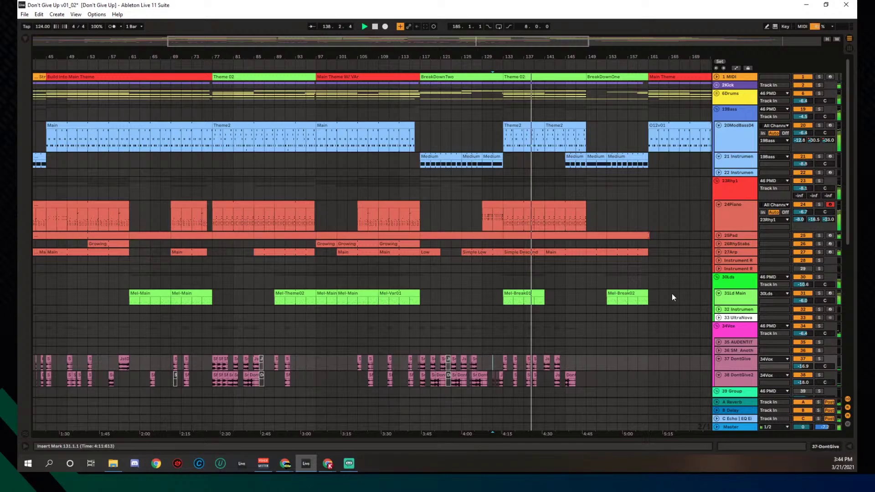
pyautogui.moveTo(719, 233); pyautogui.dragTo(720, 218)
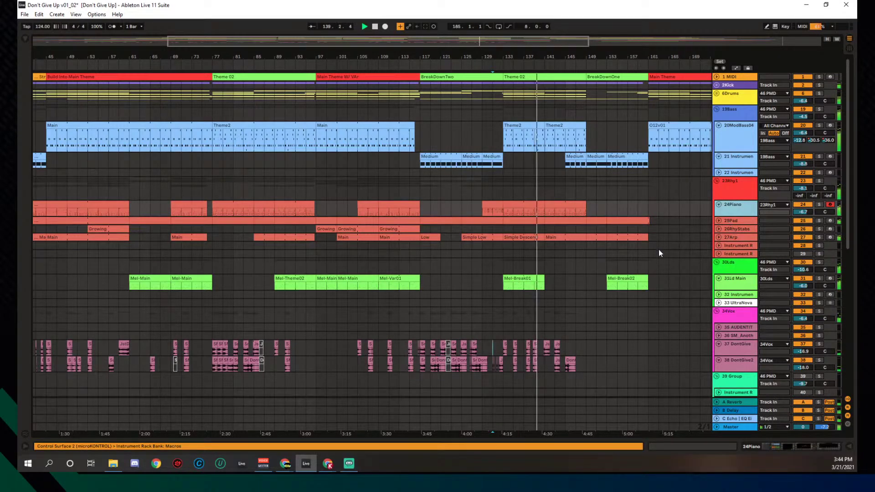
pyautogui.scroll(-5, 637, 255)
pyautogui.scroll(5, 637, 254)
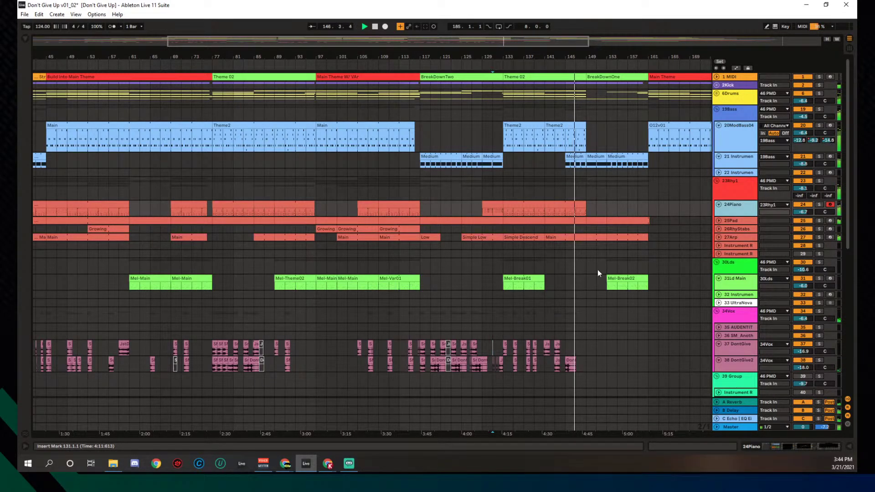
# Solo the 20ModBass04 track and play its Theme2 passage from bar 145
pyautogui.click(600, 226)
pyautogui.click(578, 154)
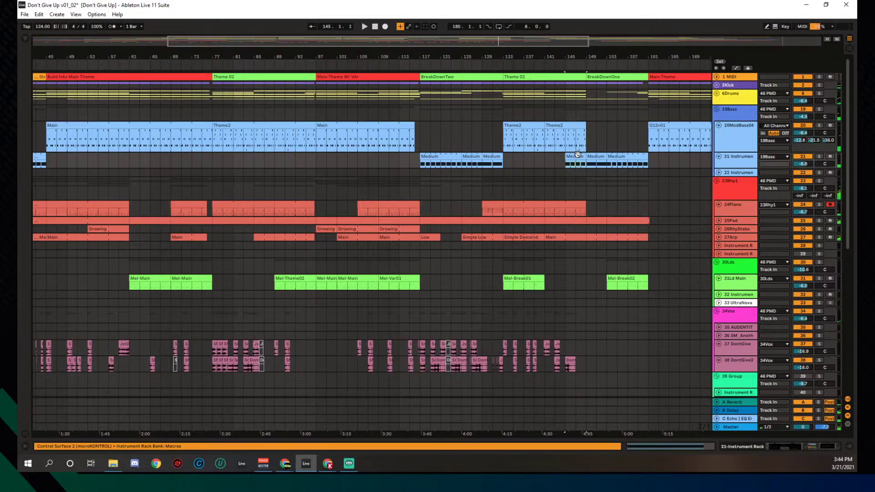
pyautogui.click(573, 126)
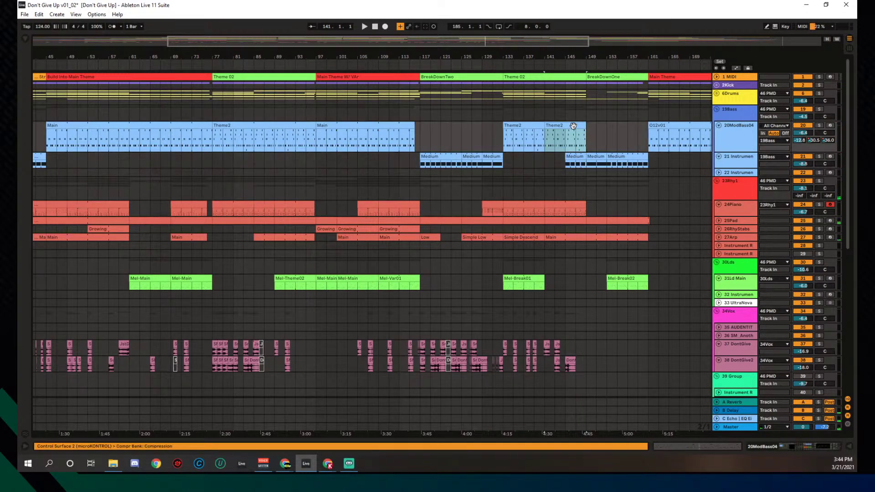
pyautogui.click(820, 125)
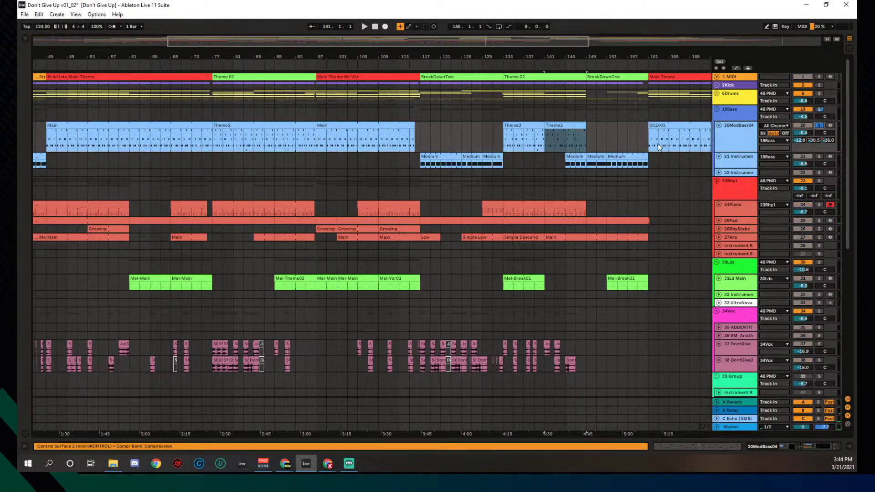
pyautogui.click(564, 143)
pyautogui.click(565, 142)
pyautogui.press('space')
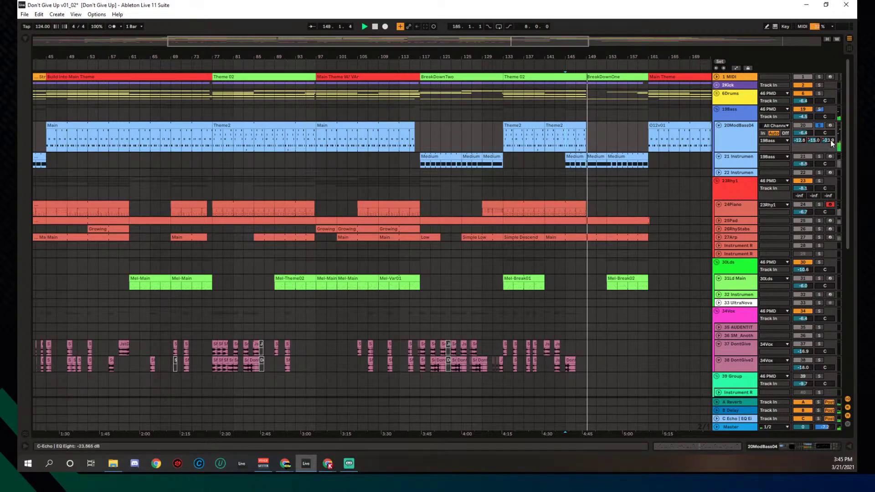
# Unsolo 20ModBass04 but keep the 19Bass group soloed, and play both bass tracks together from bar 143
pyautogui.click(819, 126)
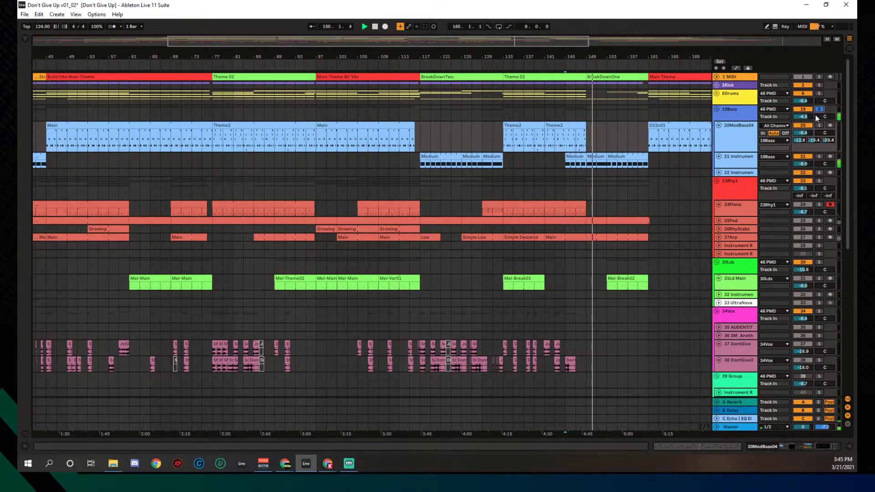
pyautogui.press('space')
pyautogui.click(560, 165)
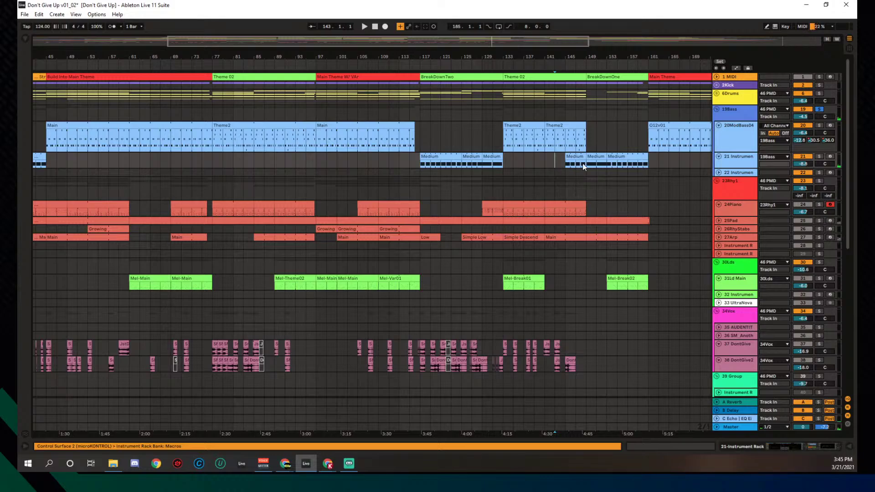
pyautogui.press('space')
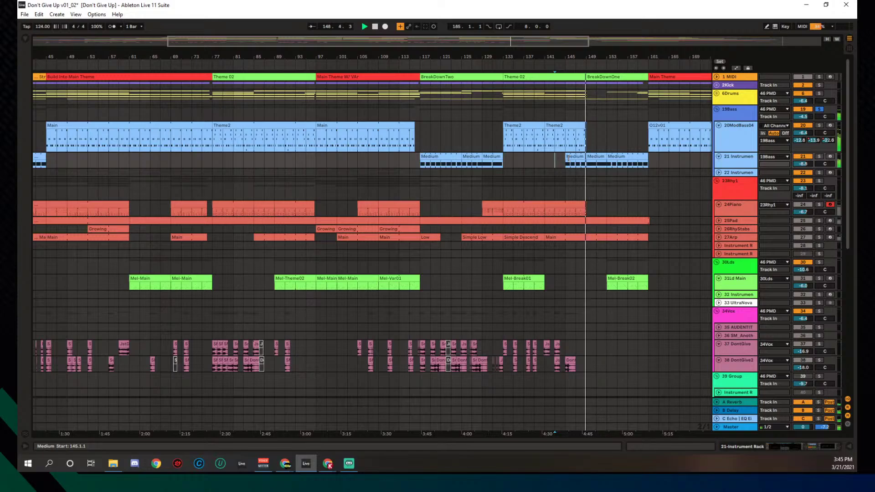
pyautogui.scroll(-3, 568, 159)
pyautogui.scroll(3, 568, 157)
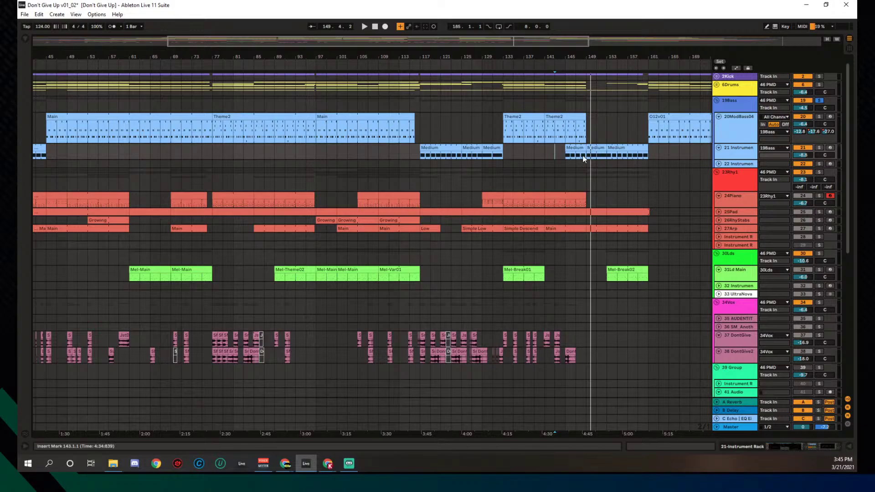
# Unsolo the 19Bass group and play the full mix from bar 143 through the transition into BreakDownOne
pyautogui.press('space')
pyautogui.click(818, 101)
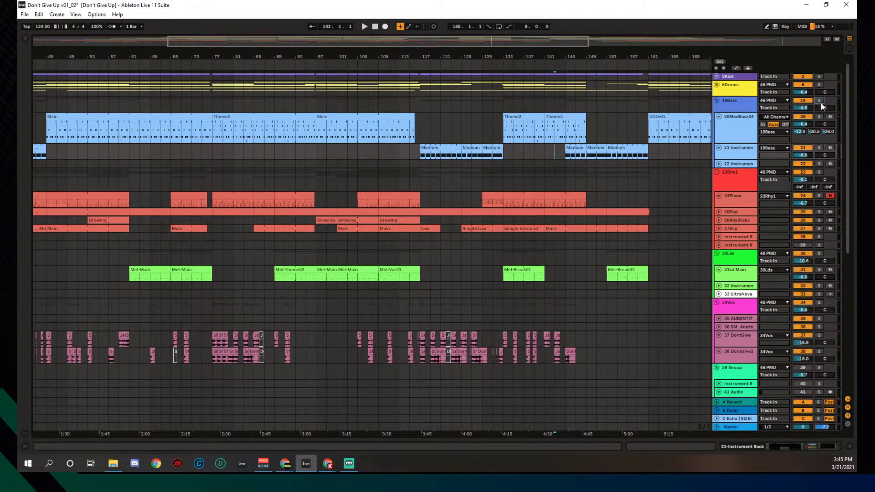
pyautogui.scroll(1, 638, 149)
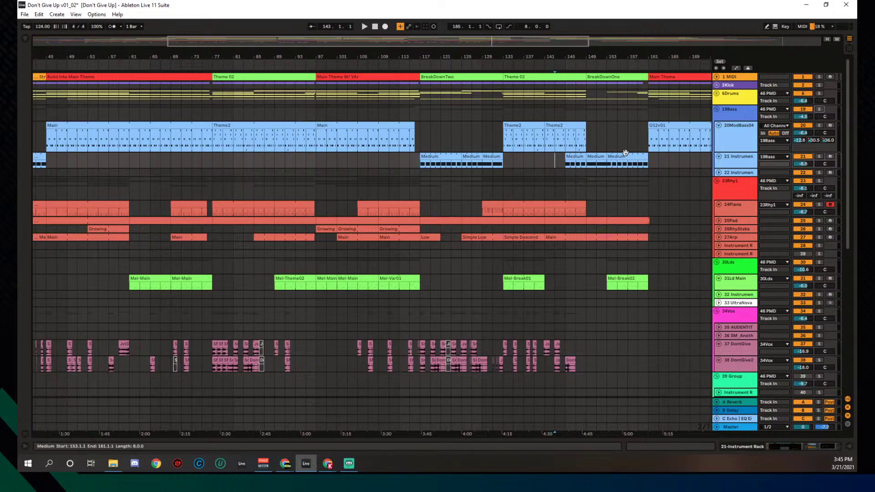
pyautogui.press('space')
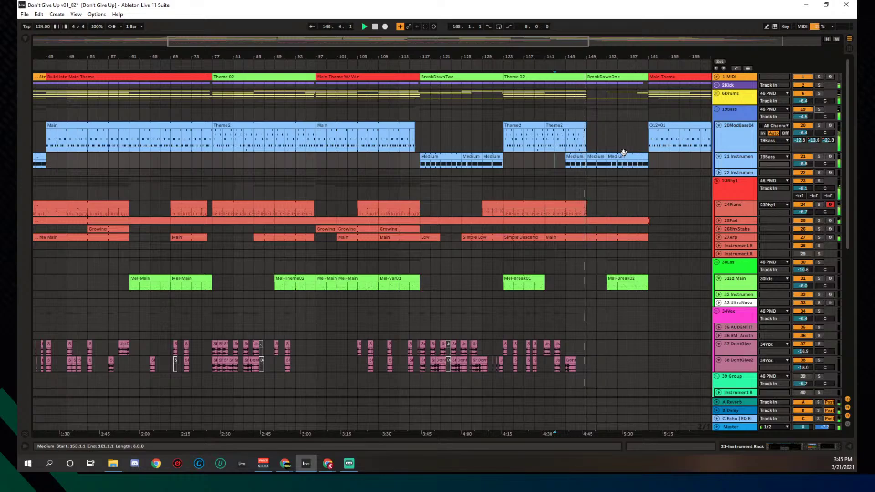
pyautogui.scroll(-3, 624, 157)
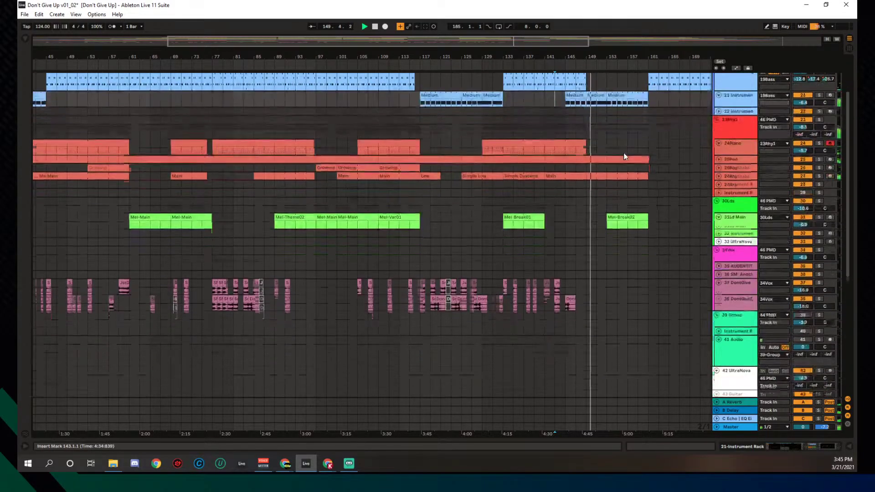
pyautogui.scroll(-3, 623, 152)
pyautogui.scroll(3, 623, 151)
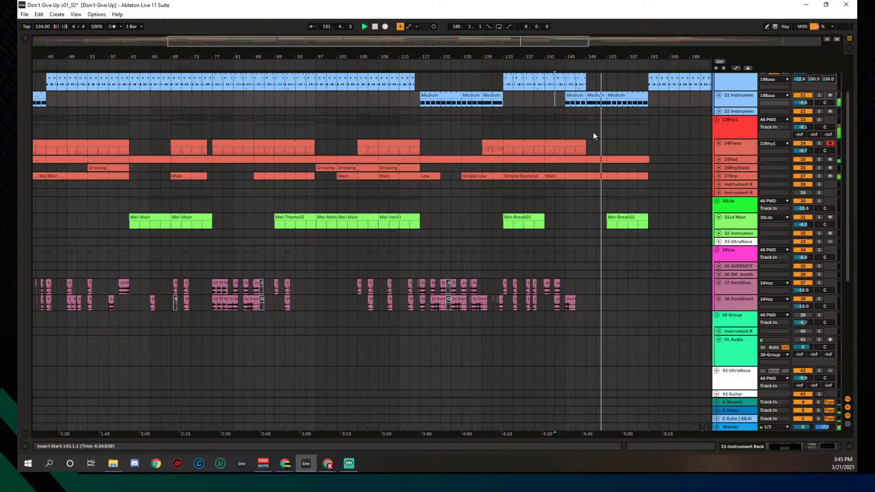
pyautogui.scroll(2, 592, 132)
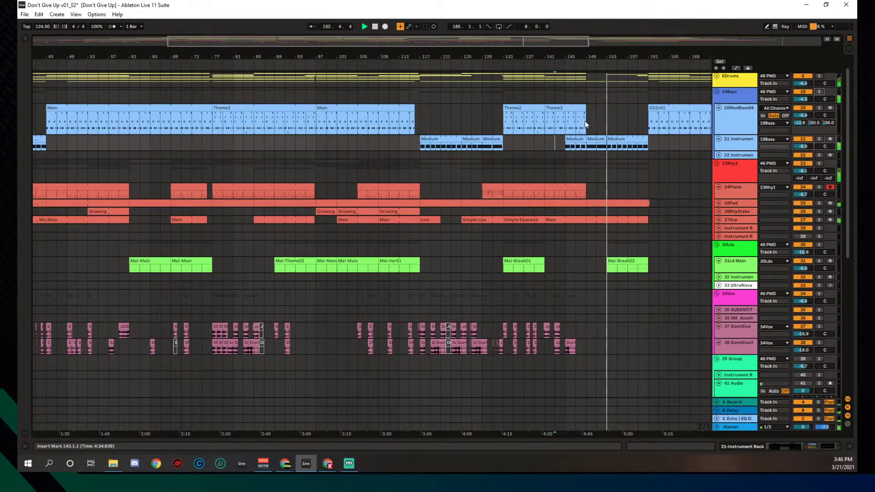
pyautogui.scroll(1, 599, 118)
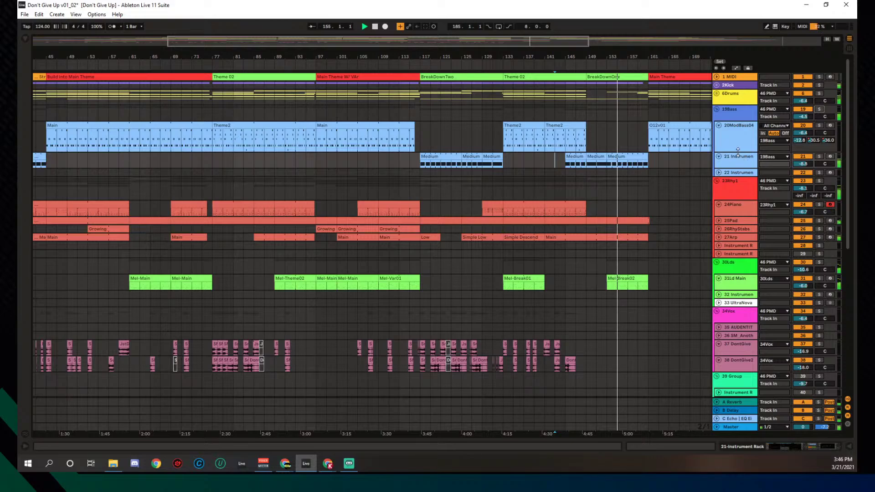
# Reduce the 20ModBass04 track's height and widen the arrangement view to start at bar 1 and extend past bar 201
pyautogui.moveTo(737, 152); pyautogui.dragTo(738, 137)
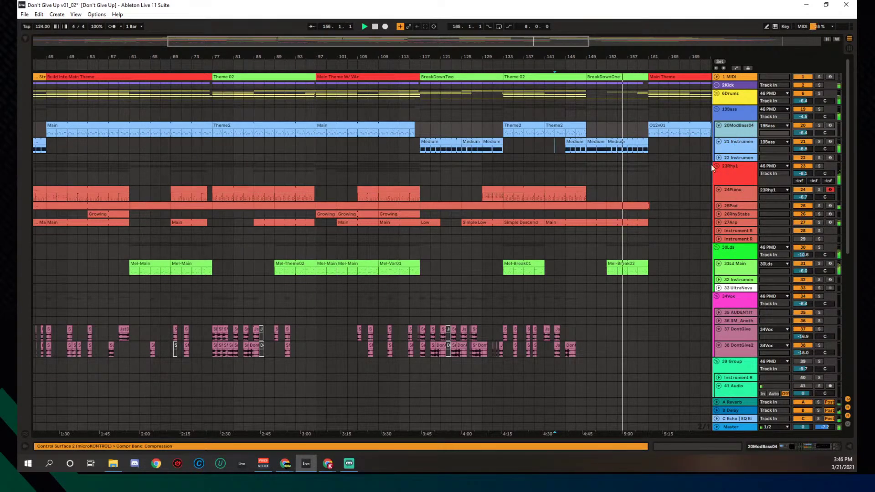
pyautogui.scroll(-2, 688, 180)
pyautogui.scroll(2, 688, 180)
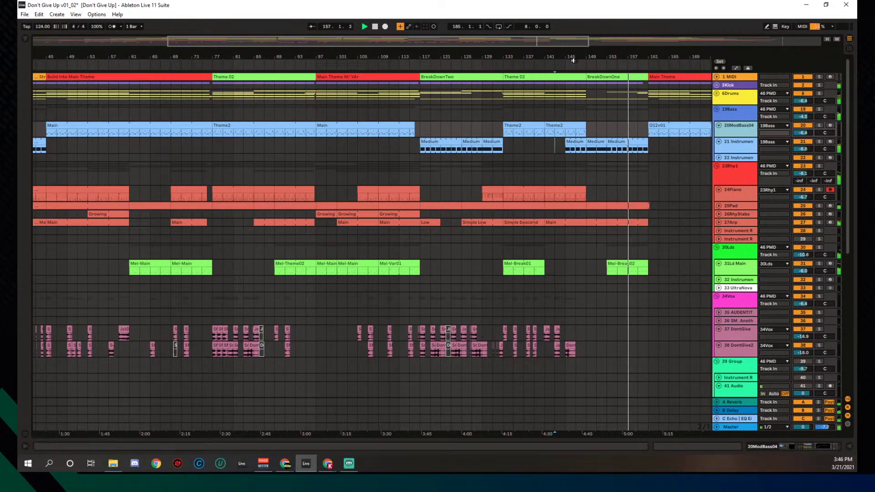
pyautogui.moveTo(572, 60); pyautogui.dragTo(561, 40)
pyautogui.scroll(-5, 559, 111)
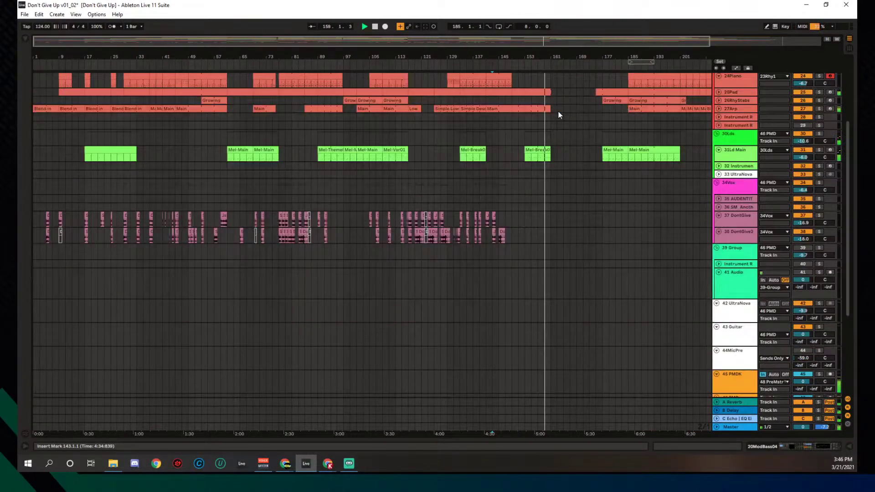
pyautogui.scroll(3, 554, 136)
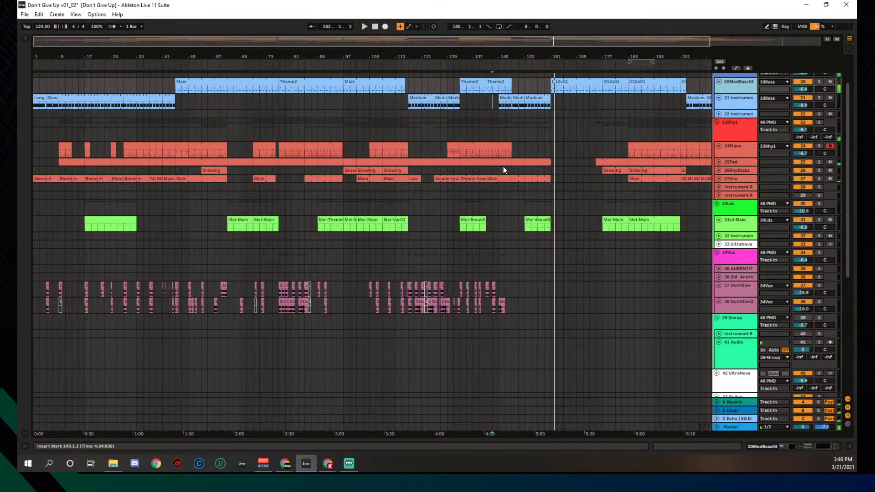
# Open the 24Piano clip at bar 105 and enlarge the clip view to examine its notes
pyautogui.click(372, 147)
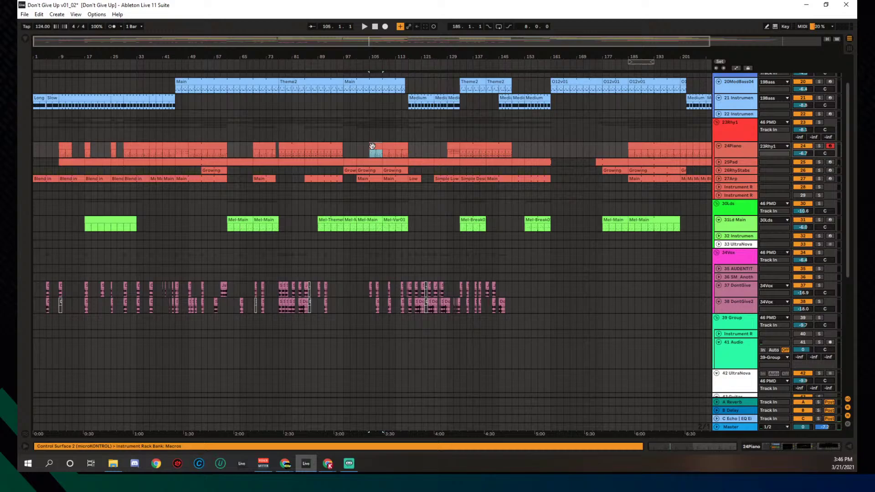
pyautogui.doubleClick(372, 147)
pyautogui.scroll(3, 517, 330)
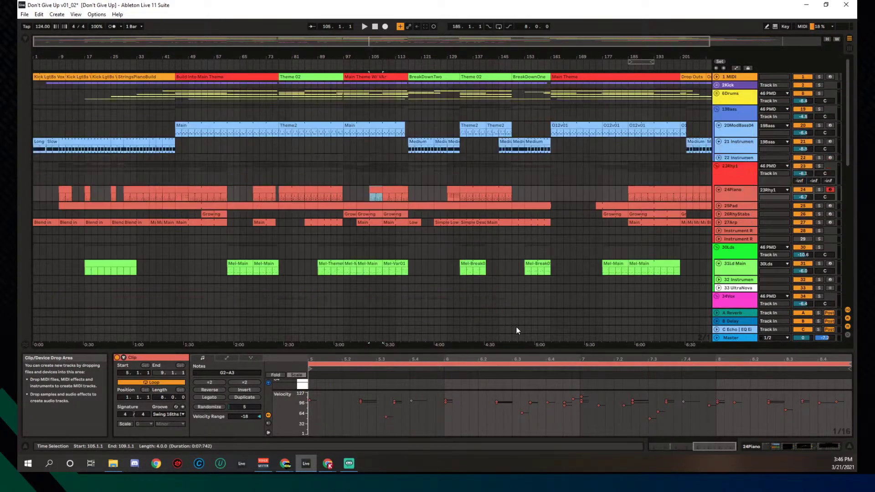
pyautogui.moveTo(520, 351); pyautogui.dragTo(521, 298)
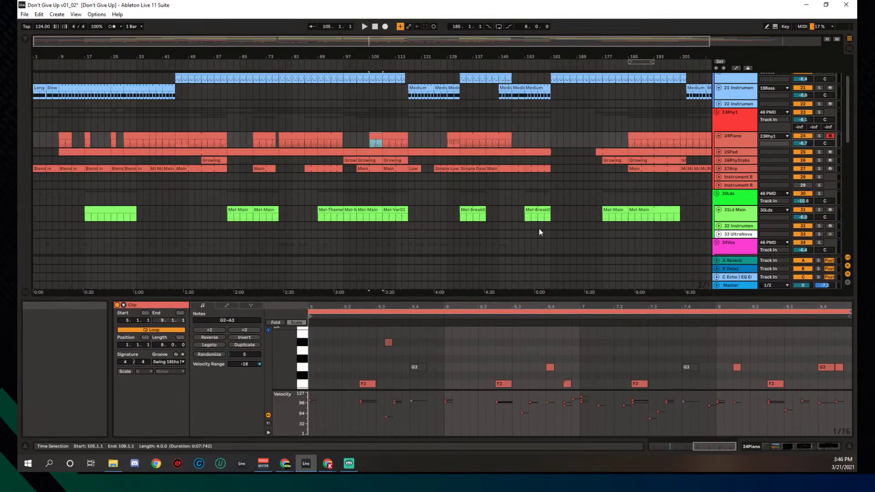
# Copy the four-bar 24Piano clip at bar 129 to bar 157, at the end of BreakDownOne
pyautogui.click(453, 138)
pyautogui.moveTo(453, 138); pyautogui.dragTo(595, 138)
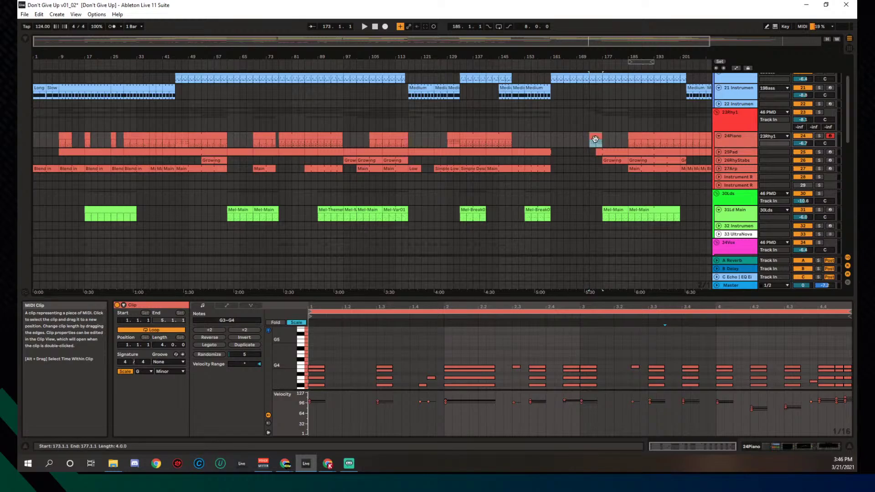
pyautogui.scroll(3, 595, 136)
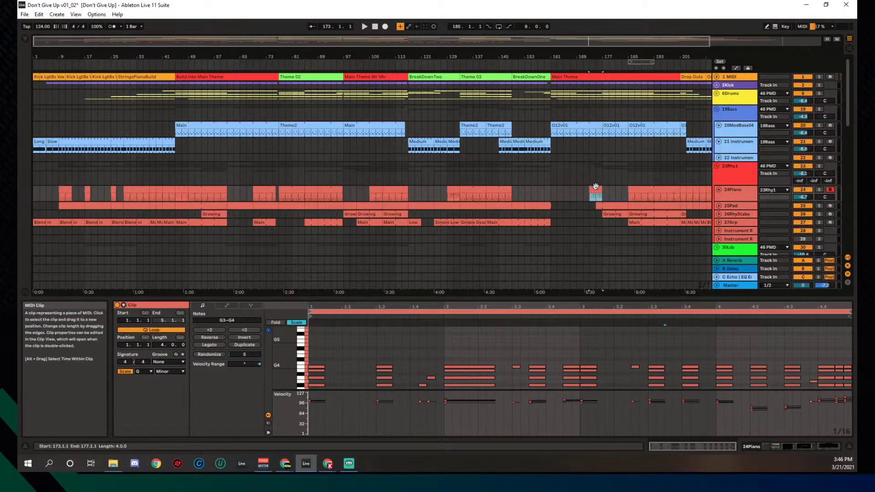
pyautogui.click(545, 197)
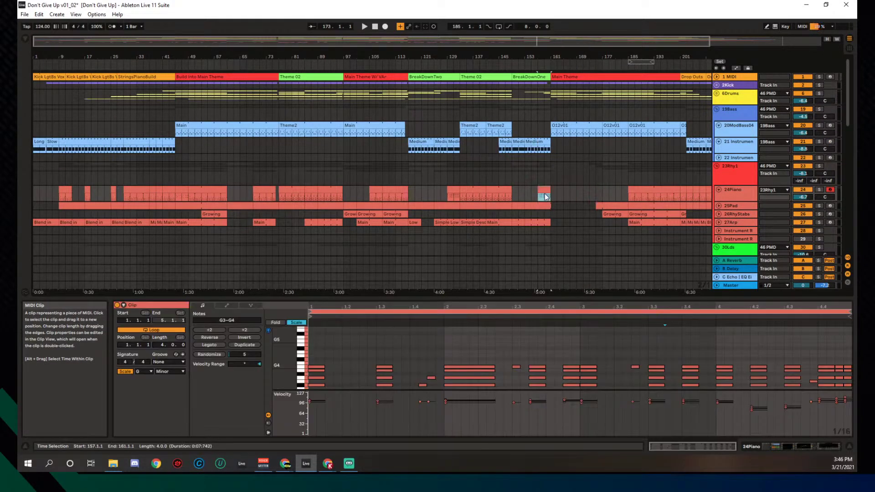
# Play from bar 157 to hear the copied piano clip lead into the Main Theme
pyautogui.press('space')
pyautogui.scroll(-3, 532, 188)
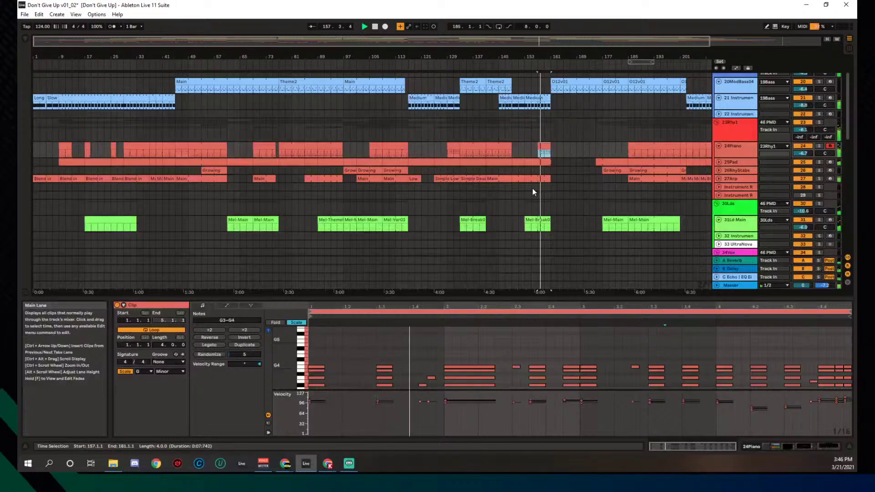
pyautogui.scroll(-3, 532, 191)
pyautogui.scroll(-10, 532, 188)
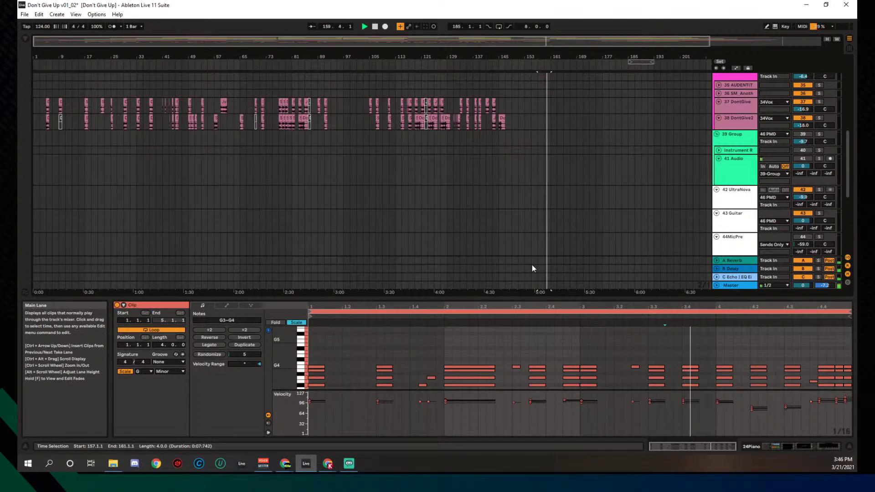
pyautogui.moveTo(529, 298)
pyautogui.mouseDown()
pyautogui.moveTo(530, 244)
pyautogui.moveTo(526, 310)
pyautogui.mouseUp()
pyautogui.scroll(10, 522, 263)
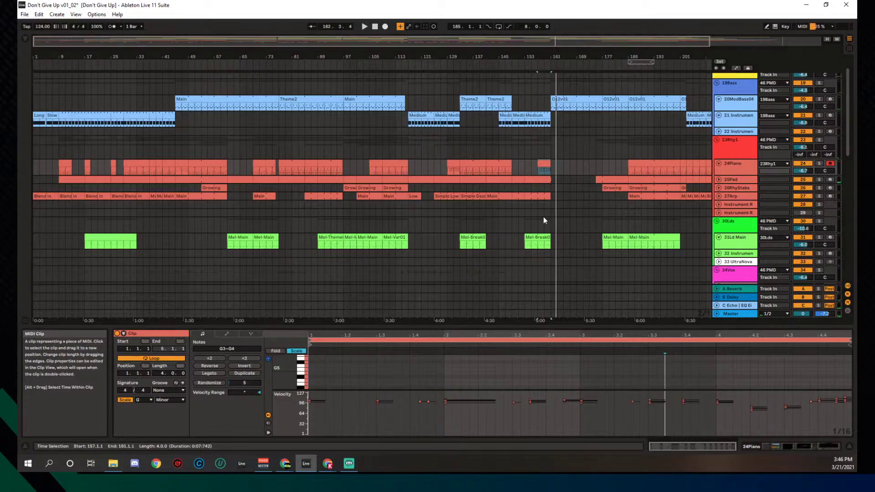
# Enlarge the note editor and lower the velocities of all B♭3 notes in the copied piano clip to 41–57
pyautogui.moveTo(544, 324); pyautogui.dragTo(547, 236)
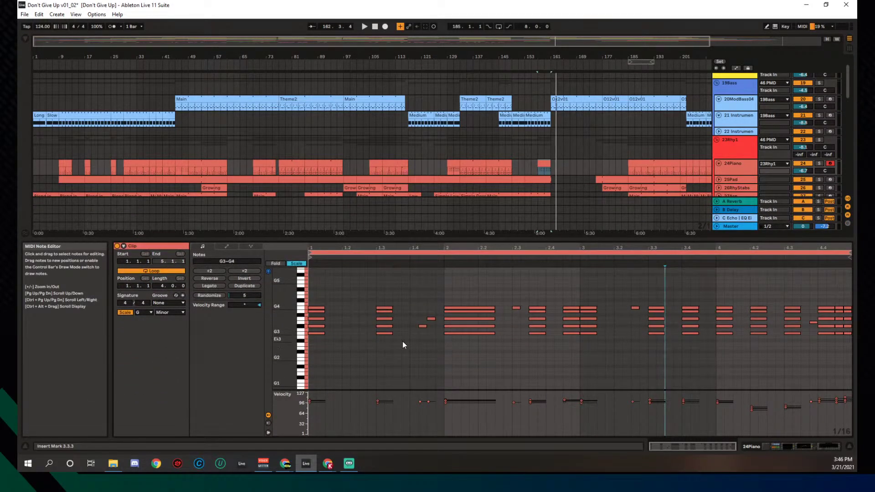
pyautogui.click(302, 326)
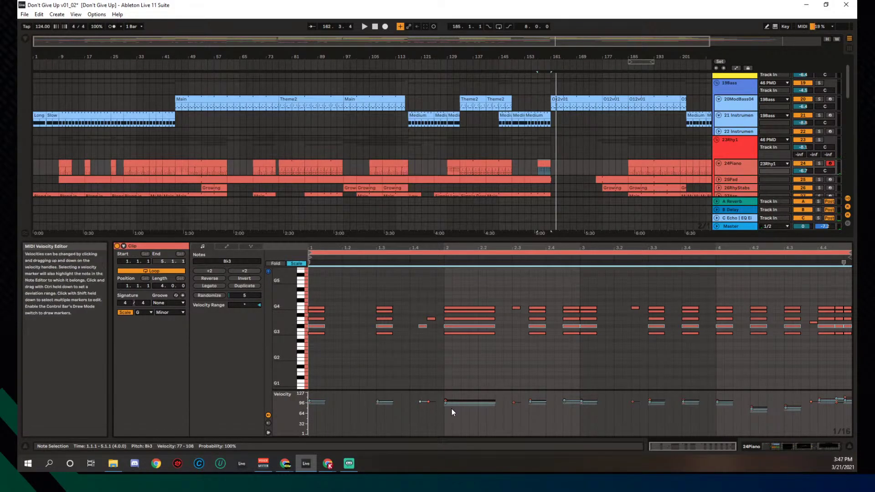
pyautogui.moveTo(450, 401); pyautogui.dragTo(450, 411)
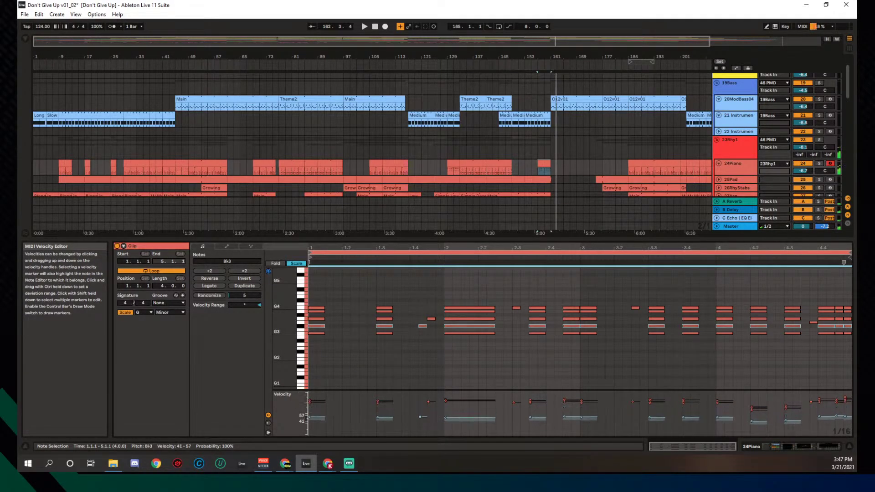
# Lower the velocities of all D4 notes in the piano clip to 52–69, and play back the passage from bar 157
pyautogui.click(301, 319)
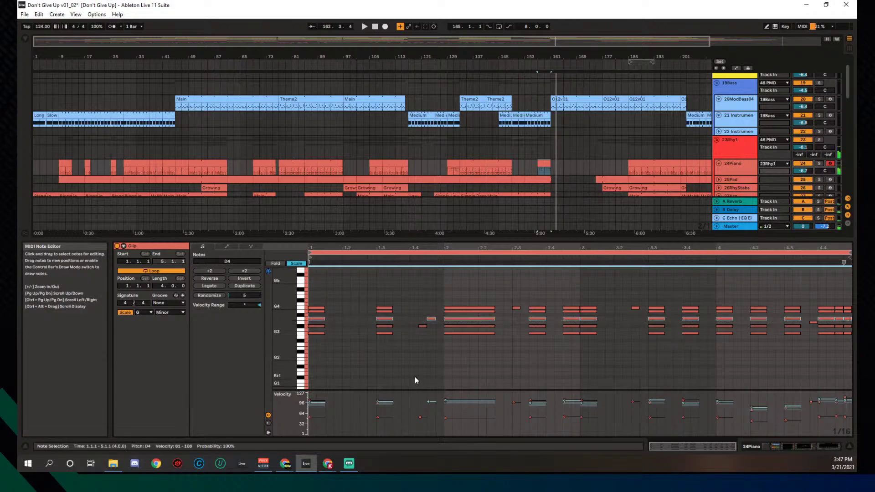
pyautogui.moveTo(449, 401); pyautogui.dragTo(449, 415)
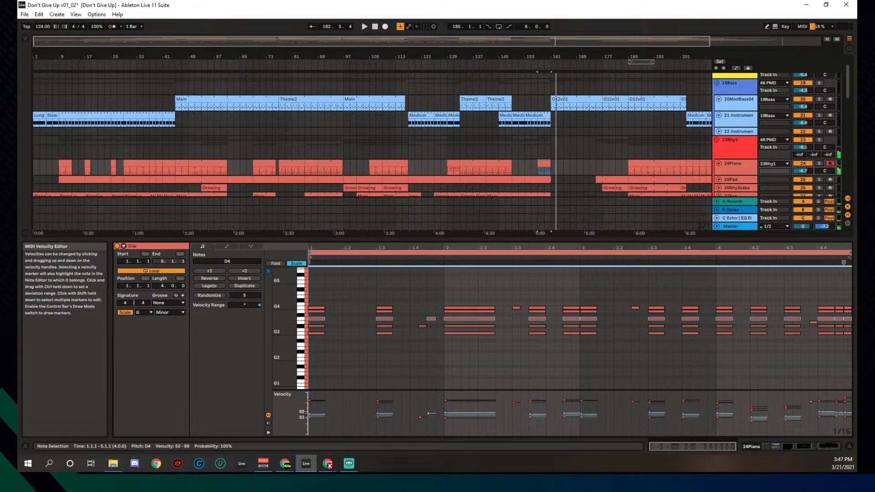
pyautogui.press('space')
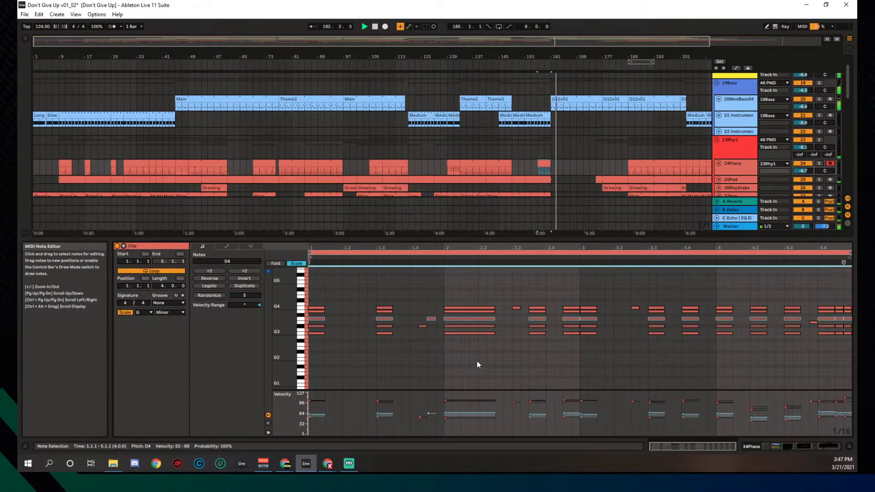
pyautogui.scroll(-8, 458, 198)
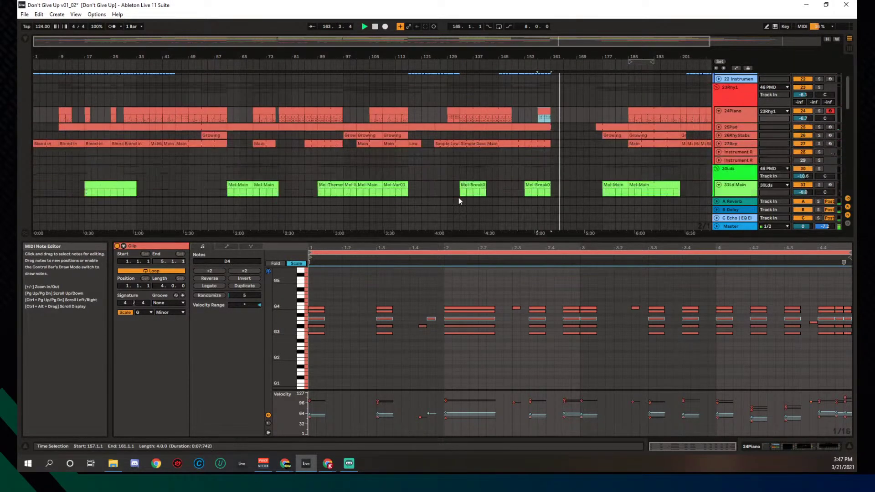
pyautogui.scroll(12, 459, 198)
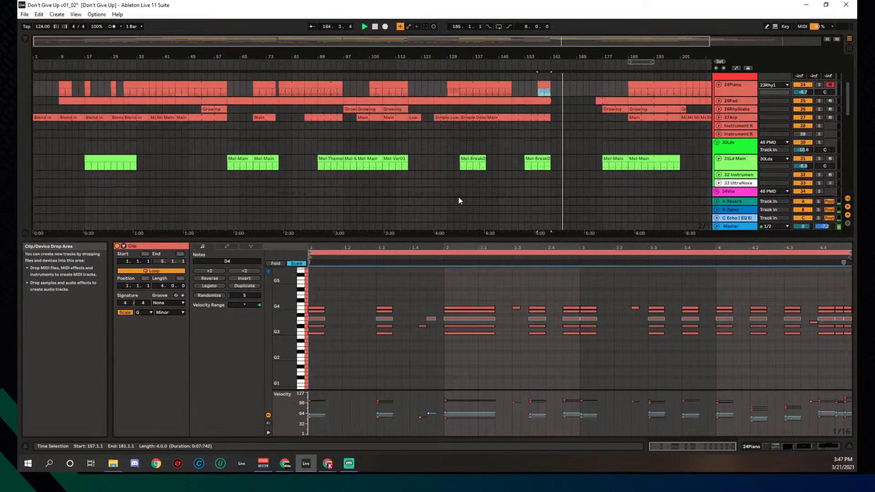
pyautogui.scroll(-12, 458, 198)
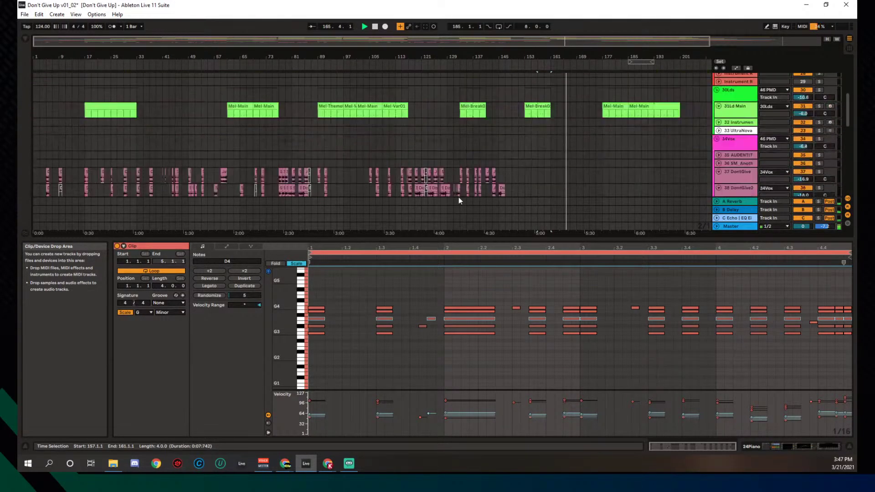
pyautogui.scroll(1, 458, 197)
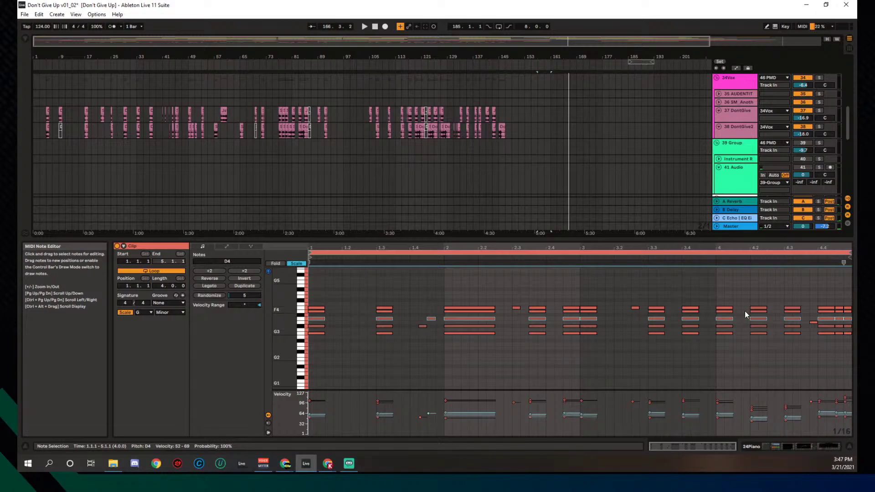
# Delete the F4 notes from the fourth bar of the copied piano clip
pyautogui.click(729, 311)
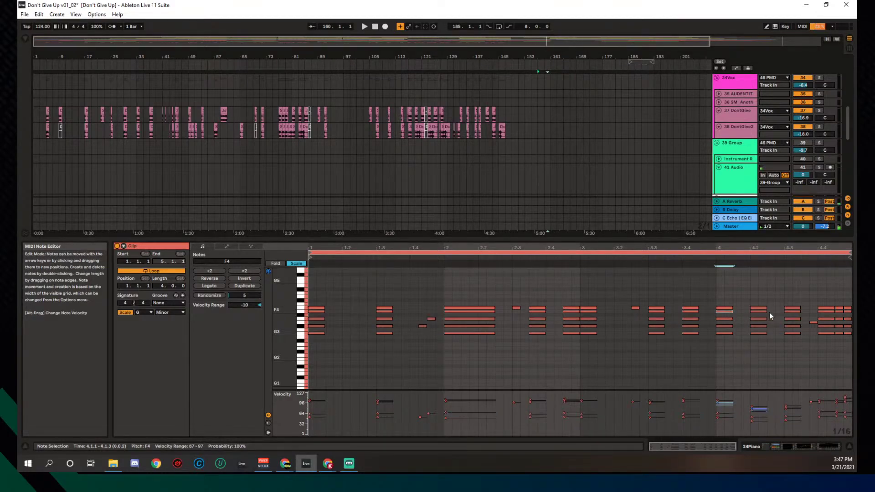
pyautogui.keyDown('shift'); pyautogui.click(848, 312); pyautogui.keyUp('shift')
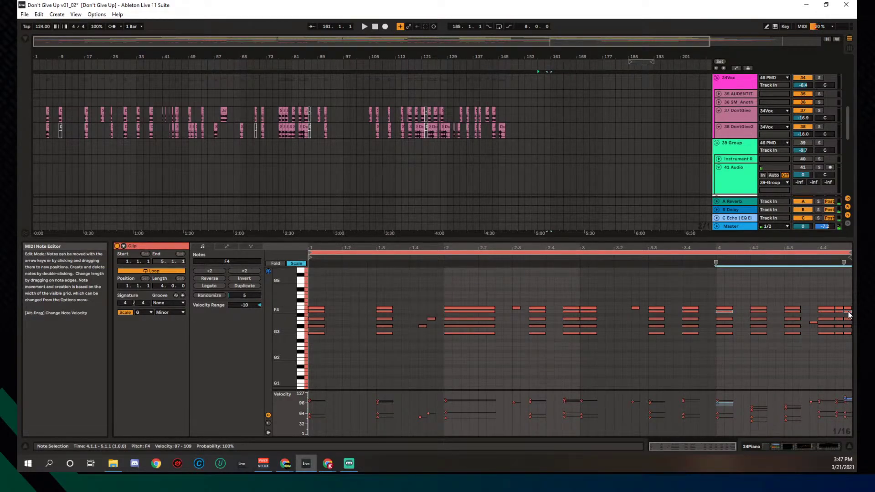
pyautogui.keyDown('shift'); pyautogui.click(756, 312); pyautogui.keyUp('shift')
pyautogui.keyDown('shift'); pyautogui.click(792, 312); pyautogui.keyUp('shift')
pyautogui.keyDown('shift'); pyautogui.click(824, 309); pyautogui.keyUp('shift')
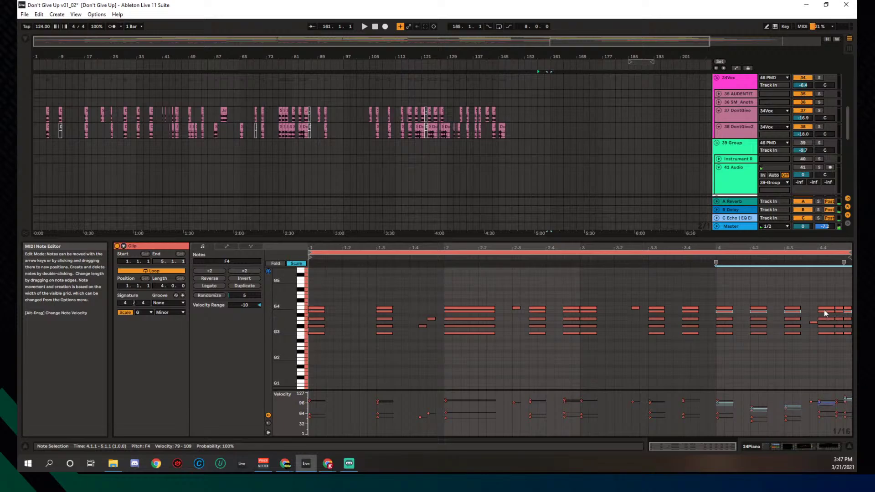
pyautogui.keyDown('shift'); pyautogui.click(829, 309); pyautogui.keyUp('shift')
pyautogui.click(840, 314)
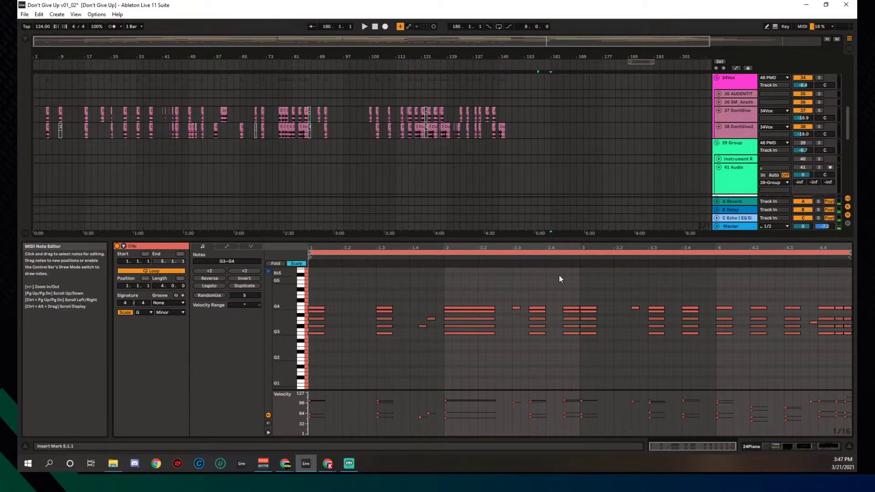
# Play back the edited piano clip from bar 157 to check its closing chords
pyautogui.press('space')
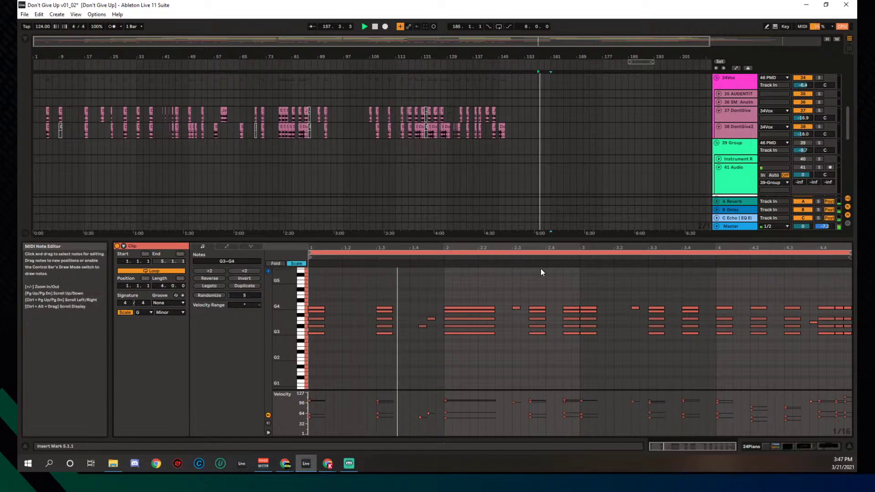
pyautogui.scroll(3, 540, 269)
pyautogui.scroll(-4, 540, 270)
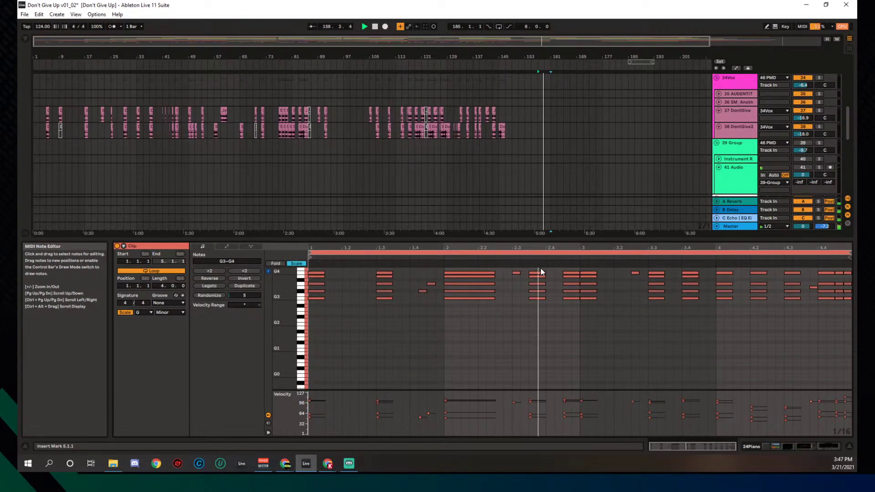
pyautogui.scroll(1, 541, 271)
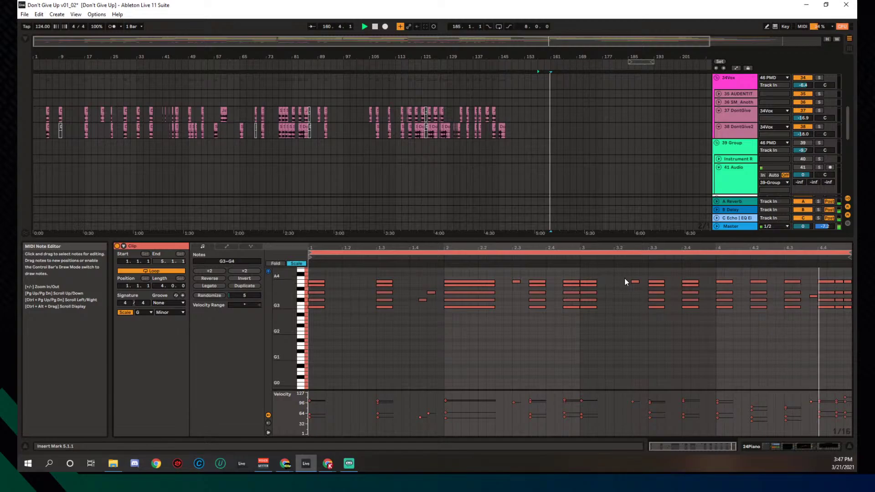
pyautogui.scroll(5, 629, 278)
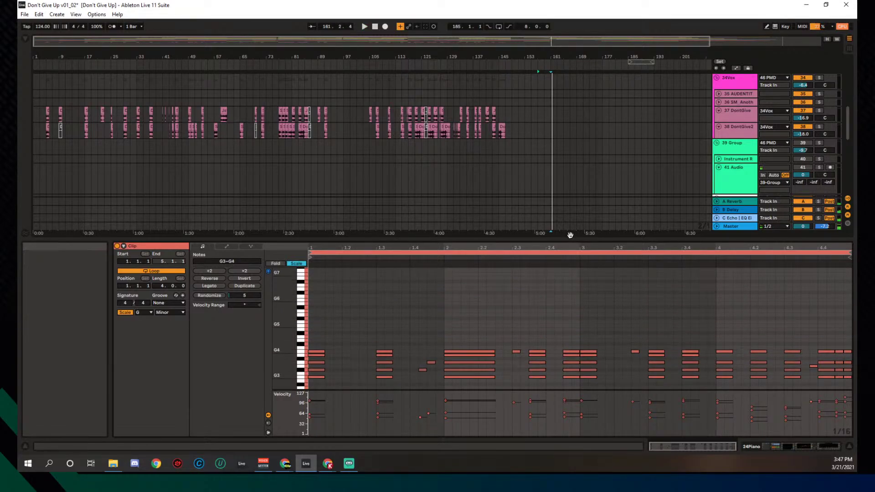
# Shrink the note editor, select the 24Piano clip at bars 157–161, and play through the transition into the Main Theme
pyautogui.moveTo(570, 240); pyautogui.dragTo(568, 327)
pyautogui.scroll(10, 537, 252)
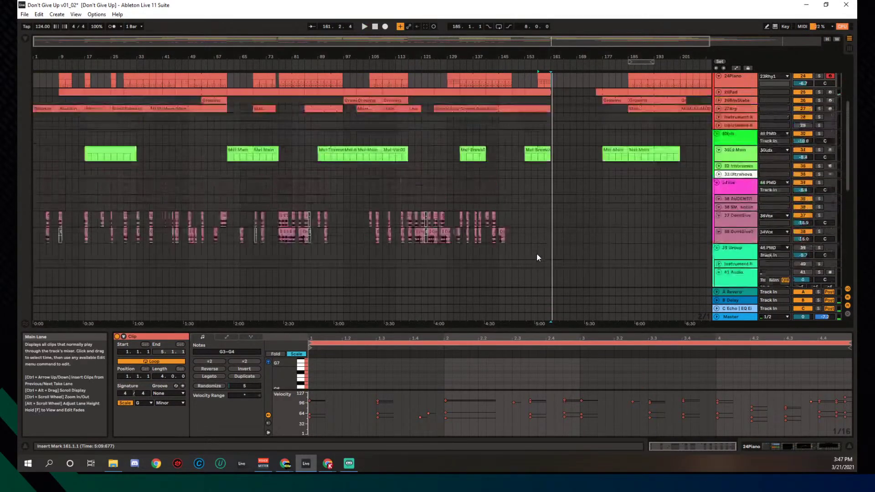
pyautogui.moveTo(553, 182); pyautogui.dragTo(539, 187)
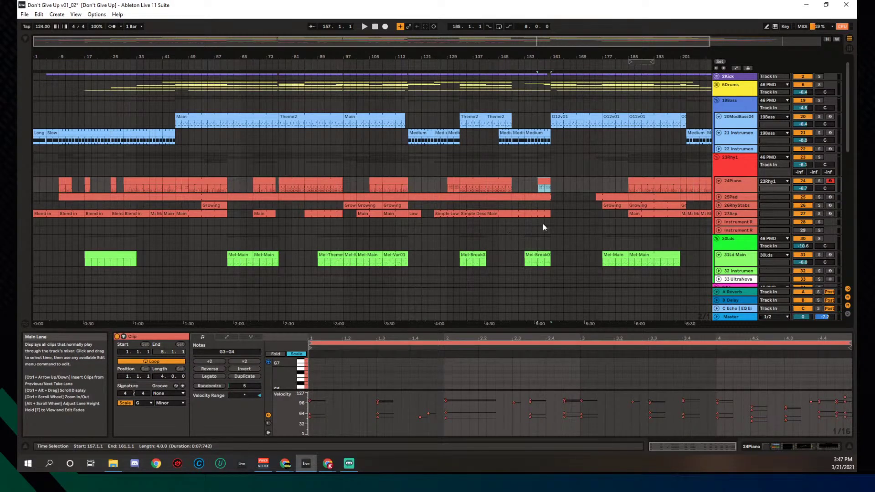
pyautogui.scroll(-5, 567, 215)
pyautogui.press('space')
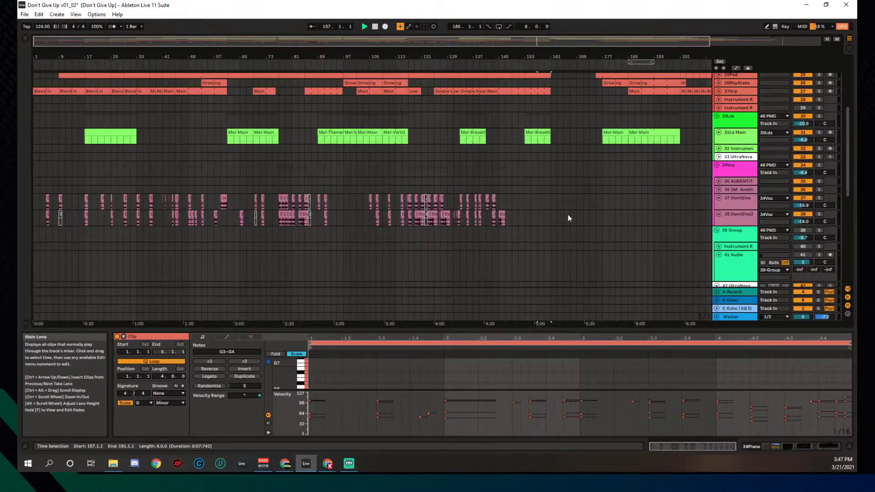
pyautogui.scroll(1, 510, 217)
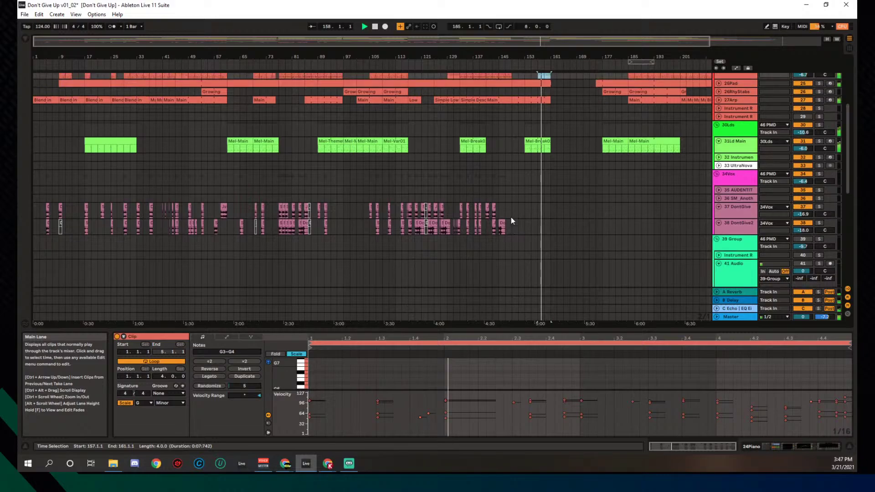
pyautogui.scroll(3, 511, 218)
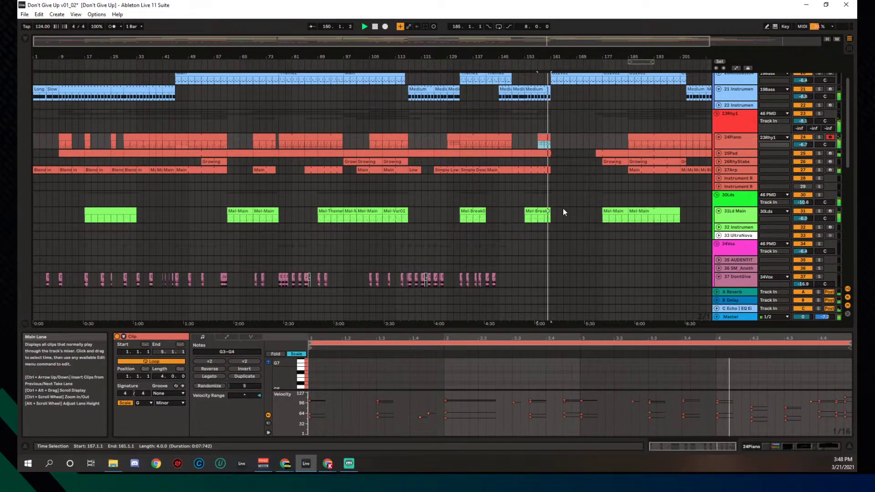
pyautogui.scroll(1, 565, 210)
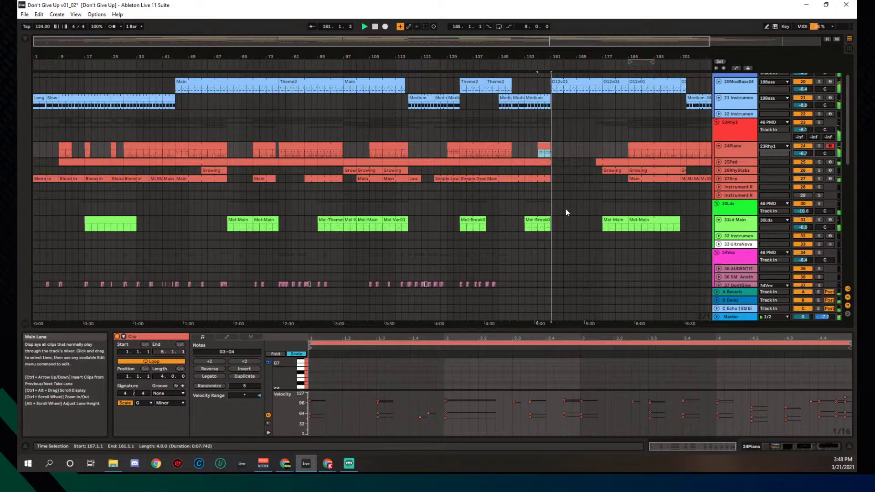
pyautogui.scroll(5, 552, 211)
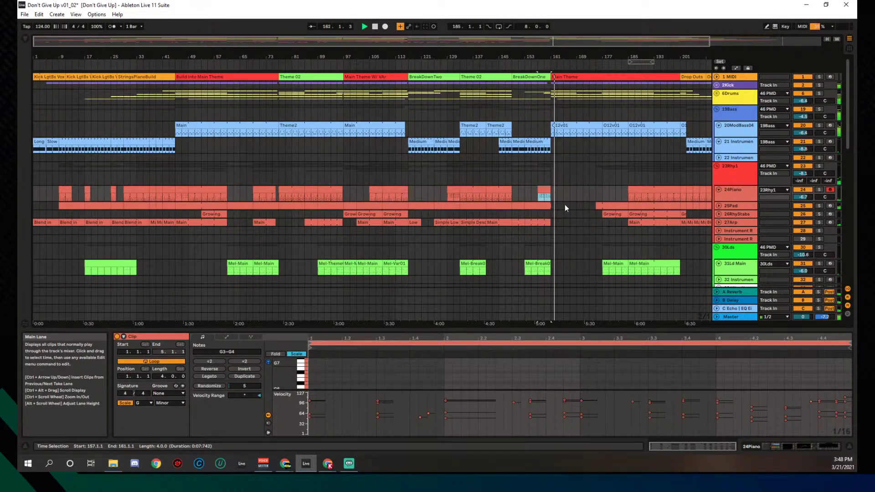
# Fold the 19Bass group, stop playback, and zoom out the arrangement to show the whole song through its end marker
pyautogui.scroll(-10, 717, 108)
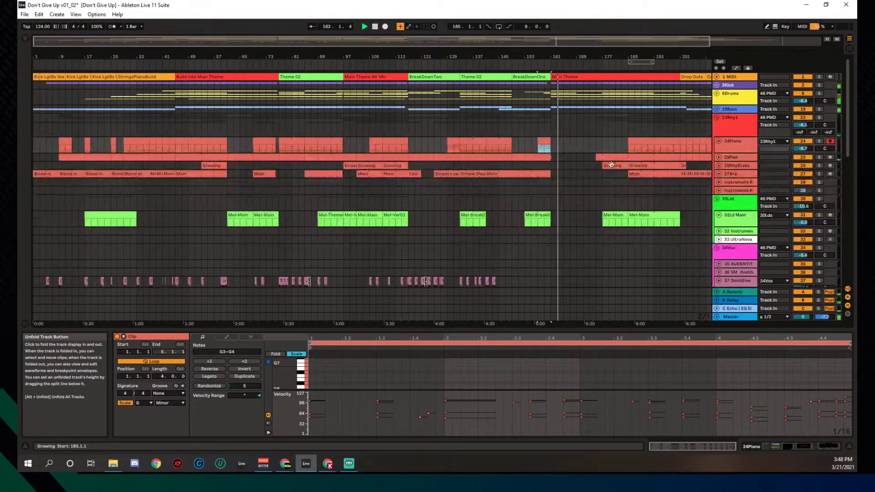
pyautogui.scroll(-13, 597, 167)
pyautogui.scroll(15, 598, 166)
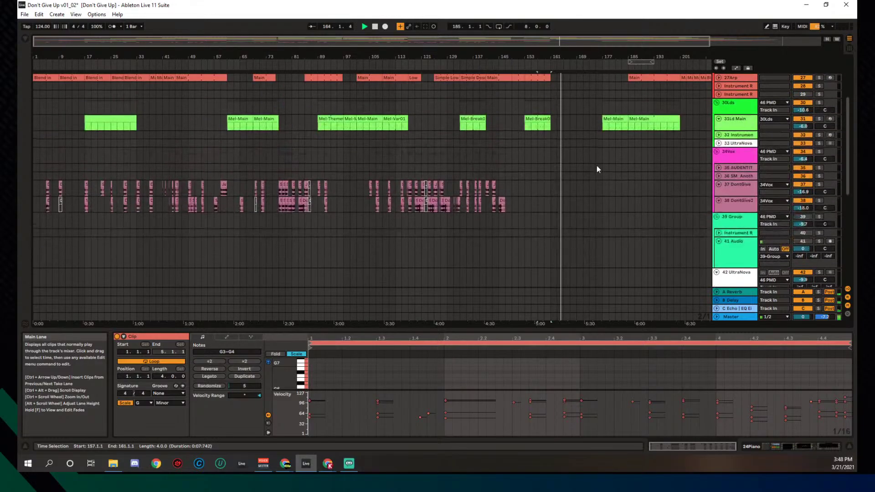
pyautogui.moveTo(343, 58); pyautogui.dragTo(339, 38)
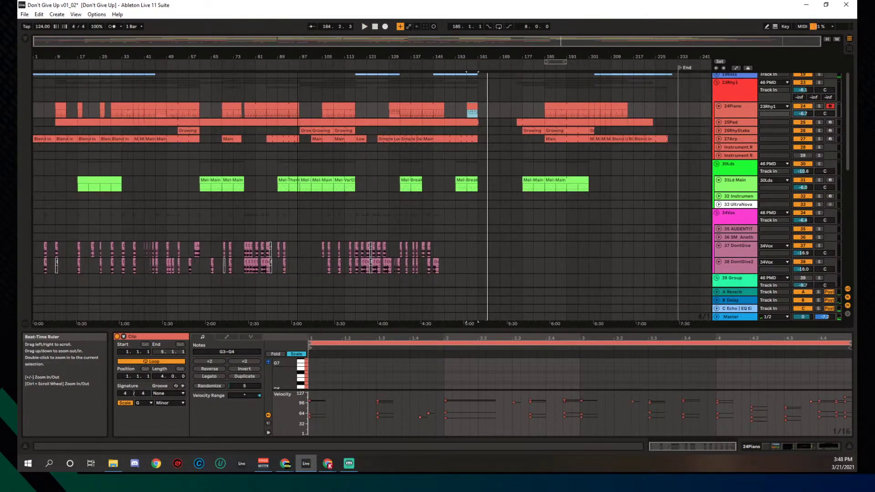
pyautogui.scroll(-7, 265, 163)
pyautogui.scroll(6, 267, 162)
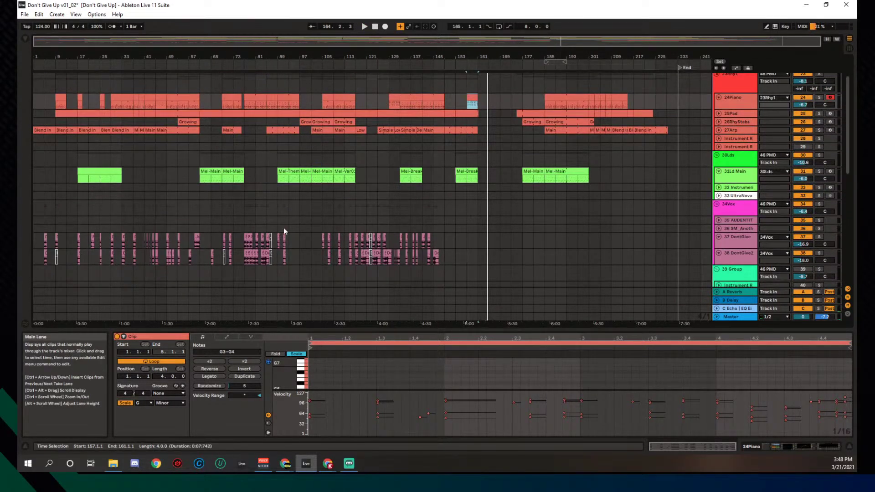
# Select the vocal clips at bars 77–93 on both DontGive tracks, and then the 38 DontGive2 clip at bar 49, to review vocal placement
pyautogui.click(249, 240)
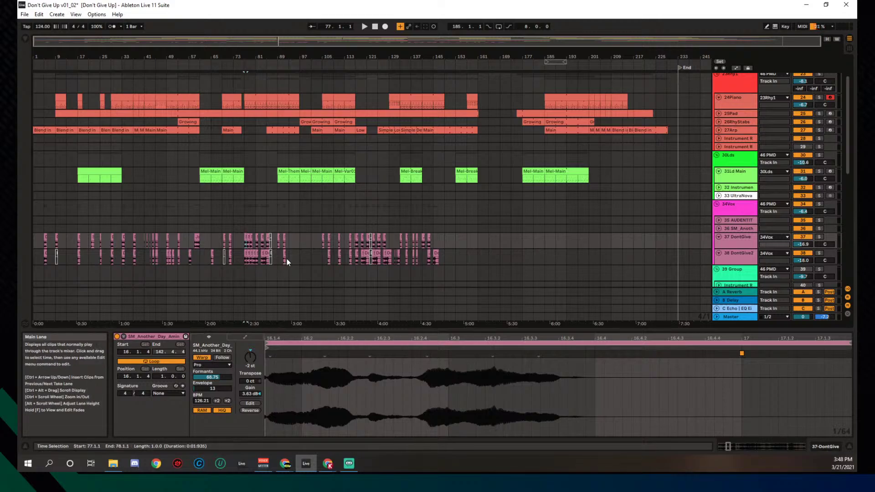
pyautogui.keyDown('shift'); pyautogui.click(287, 258); pyautogui.keyUp('shift')
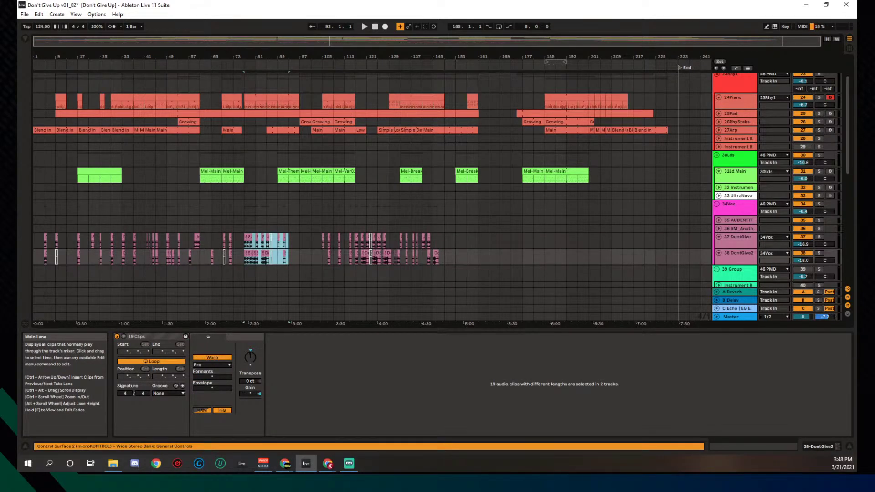
pyautogui.scroll(6, 307, 254)
pyautogui.scroll(-8, 307, 254)
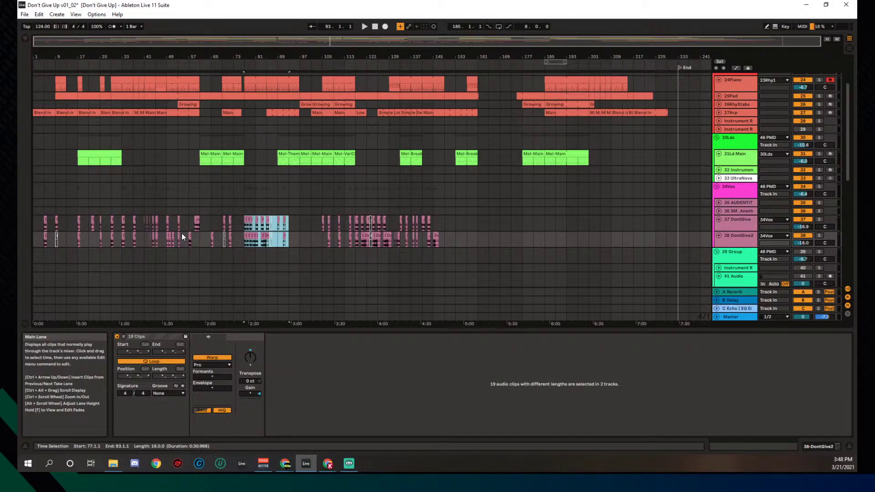
pyautogui.click(169, 236)
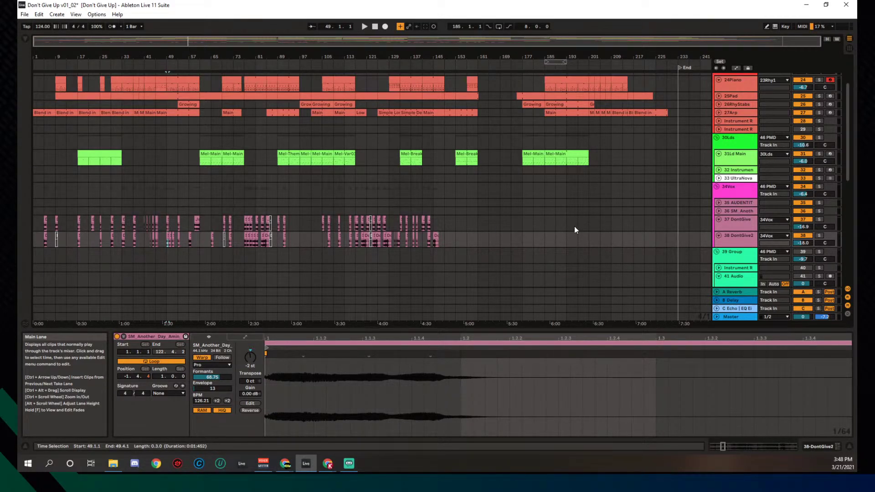
pyautogui.scroll(-3, 573, 226)
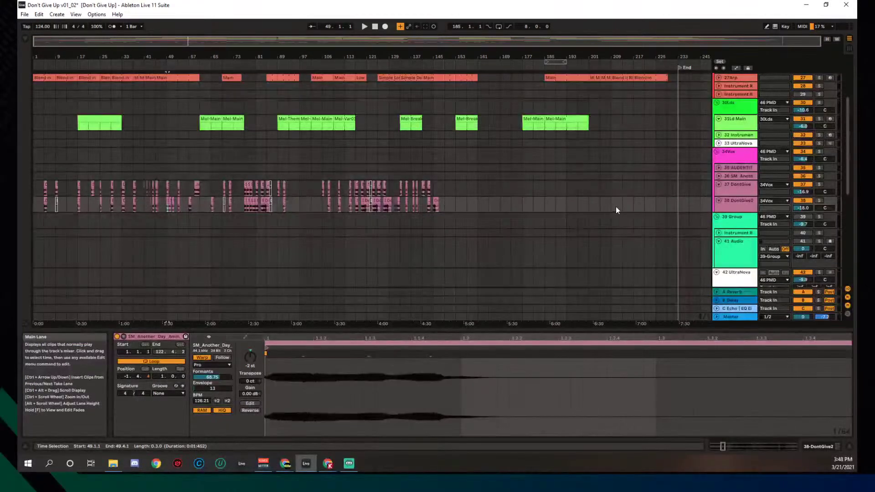
pyautogui.scroll(8, 617, 206)
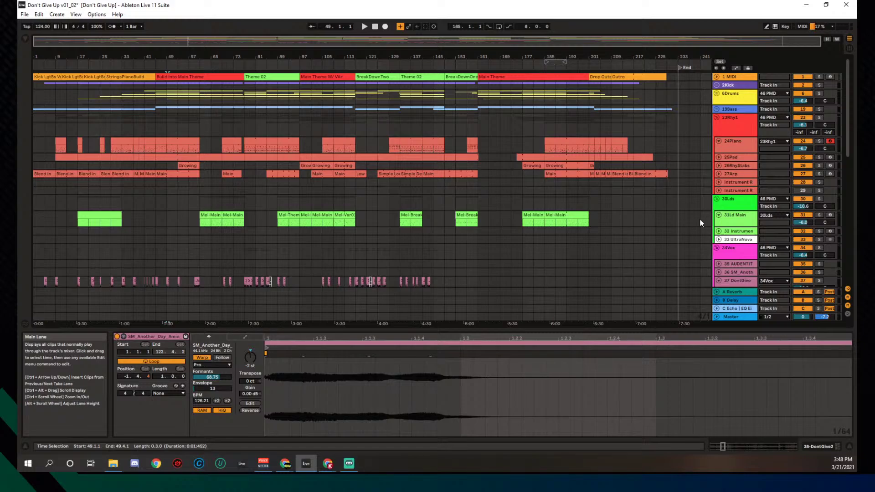
# Turn on automation display and show 31Ld Main's Track Volume, Amp Attack, B-Delay and C-Echo envelopes in separate lanes
pyautogui.click(727, 224)
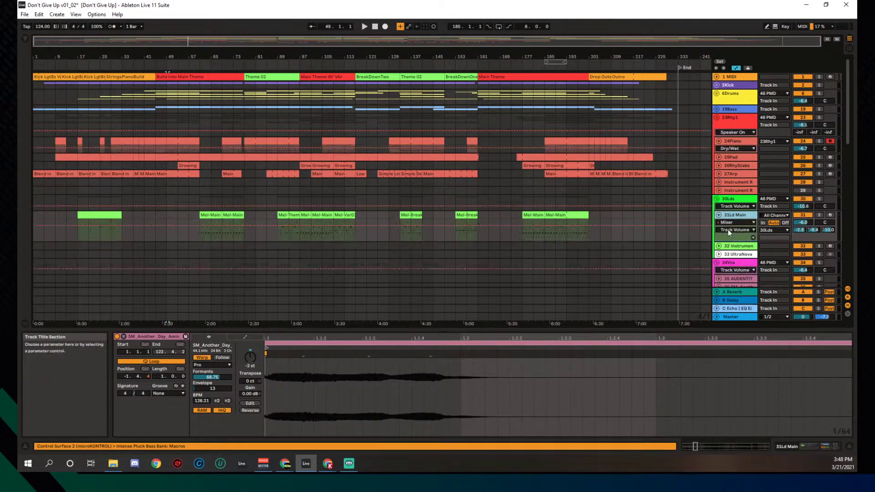
pyautogui.press('a')
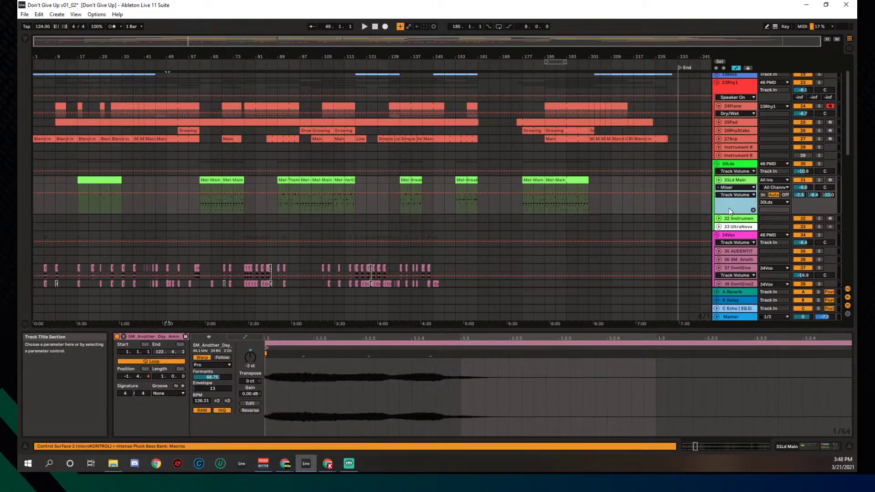
pyautogui.rightClick(735, 208)
pyautogui.click(774, 217)
pyautogui.scroll(-1, 531, 225)
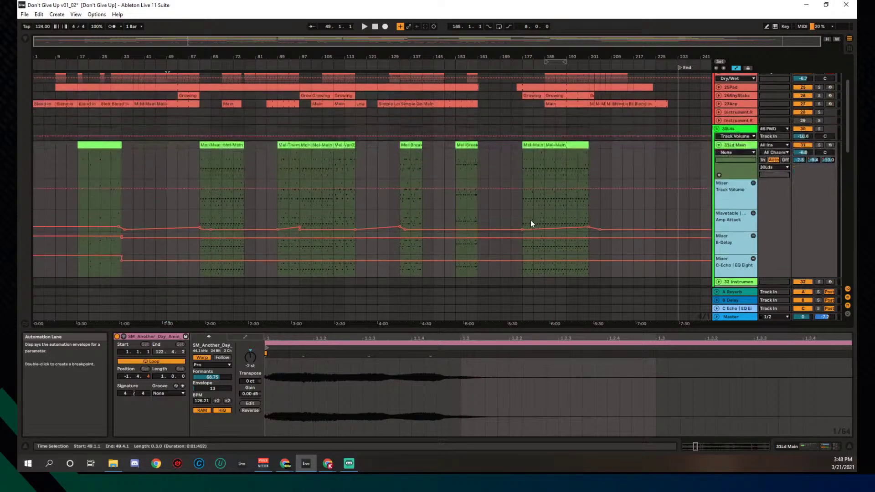
pyautogui.scroll(-1, 311, 228)
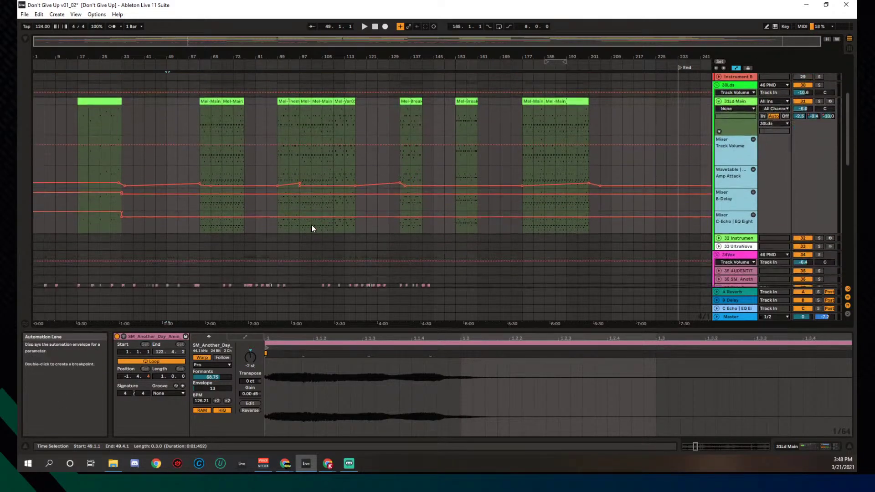
# Play the 31Ld Main clip from bar 17 past its automation changes at bar 33, and select the Mel-Main clip at bar 61
pyautogui.click(99, 113)
pyautogui.press('space')
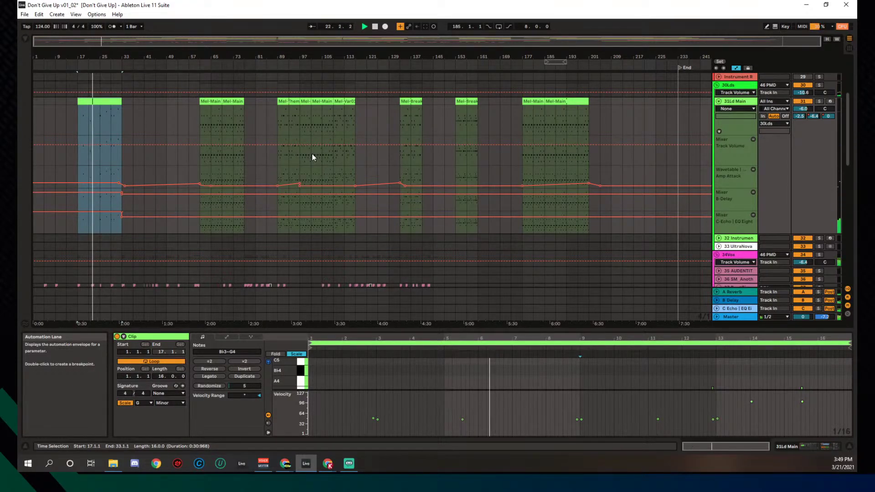
pyautogui.moveTo(117, 189)
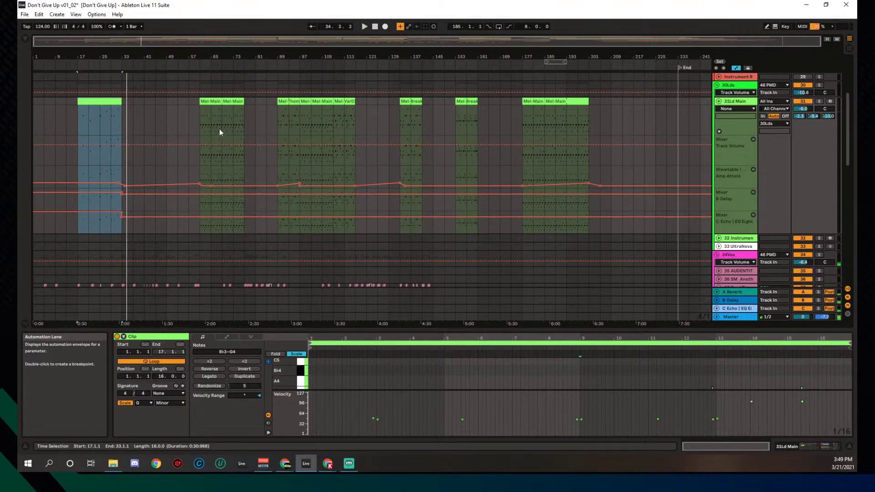
pyautogui.click(219, 107)
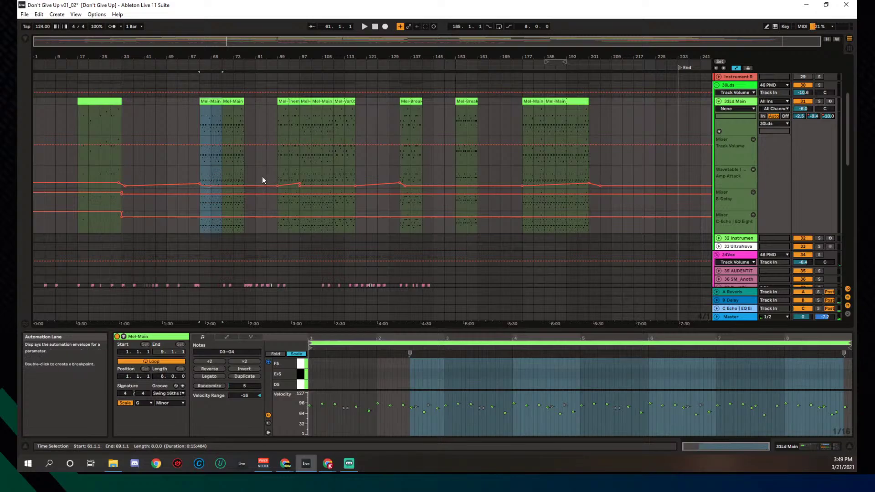
# Play the 31Ld Main lead from the Mel-Main clip at bar 61 and check it against the vocal clips below
pyautogui.press('space')
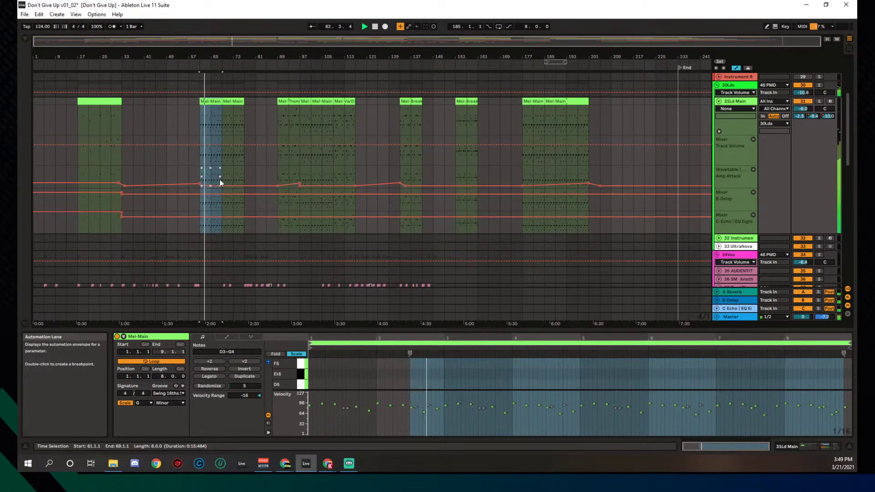
pyautogui.scroll(-1, 226, 176)
pyautogui.scroll(-2, 226, 179)
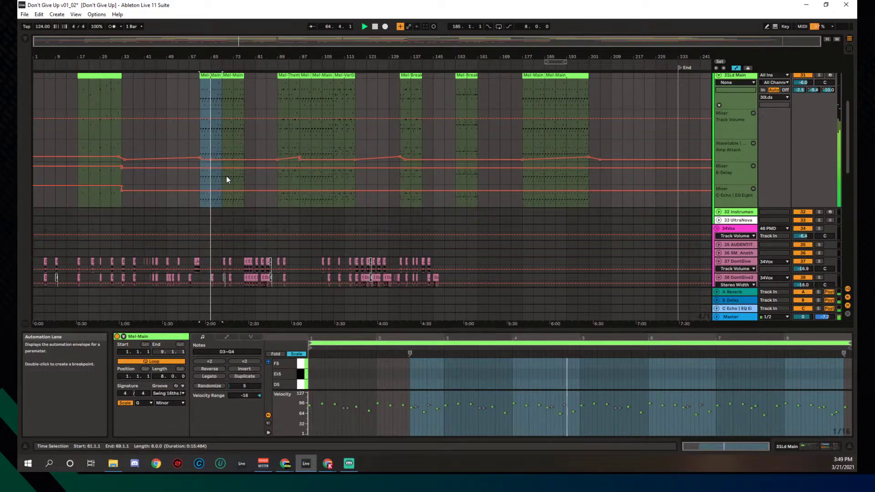
# Play the Mel-Theme02 clip from bar 89 and solo 31Ld Main to isolate its Amp Attack rise toward bar 97
pyautogui.click(277, 146)
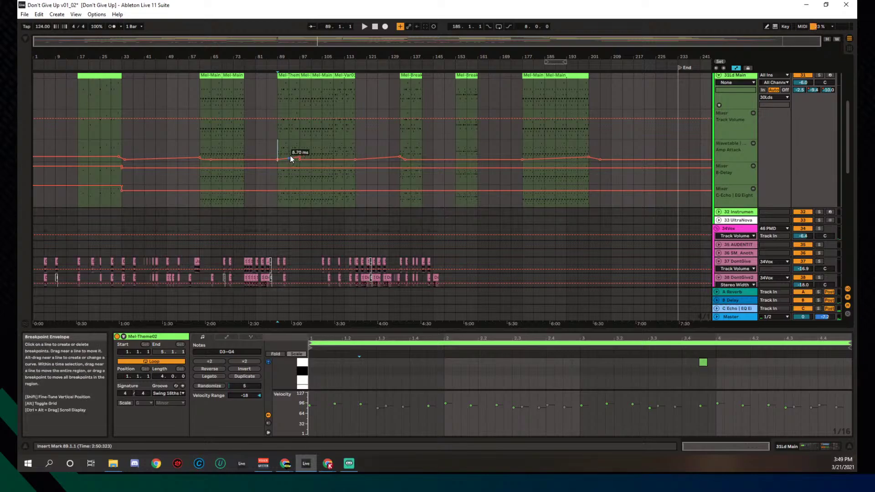
pyautogui.moveTo(301, 160); pyautogui.dragTo(314, 155)
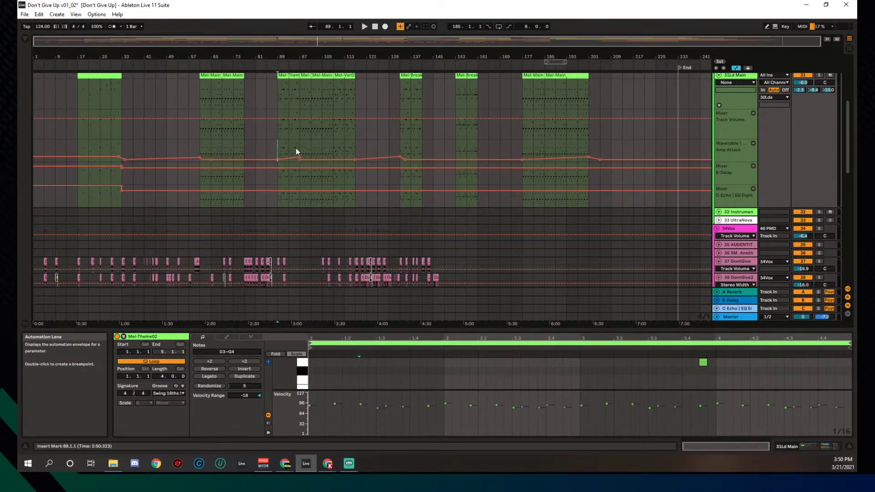
pyautogui.press('space')
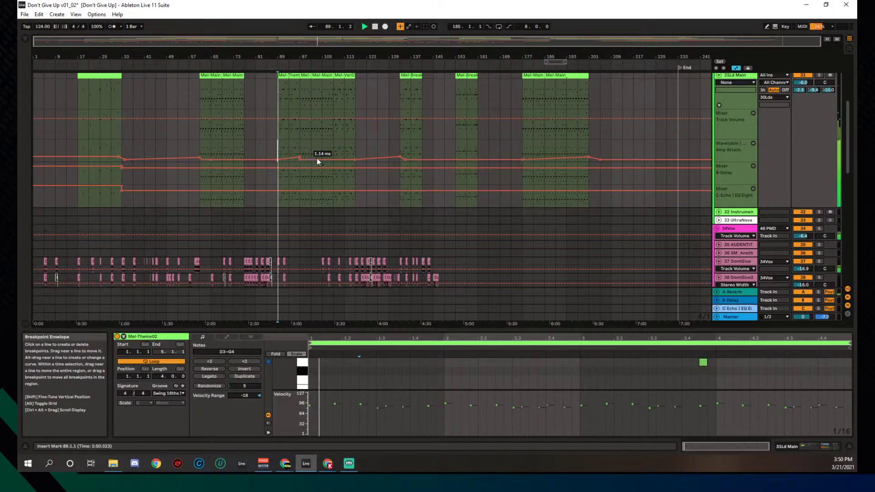
pyautogui.click(819, 75)
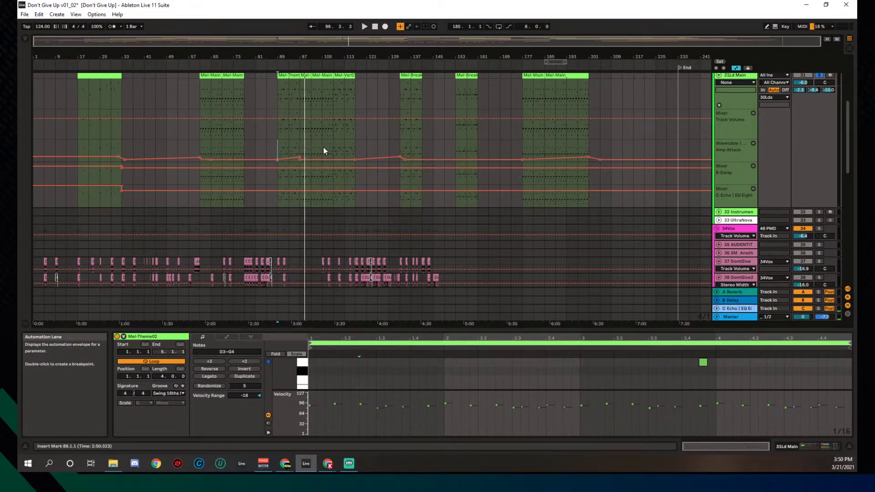
# Unsolo 31Ld Main and play the full mix from bar 93 across the Amp Attack drop at bar 97
pyautogui.click(289, 75)
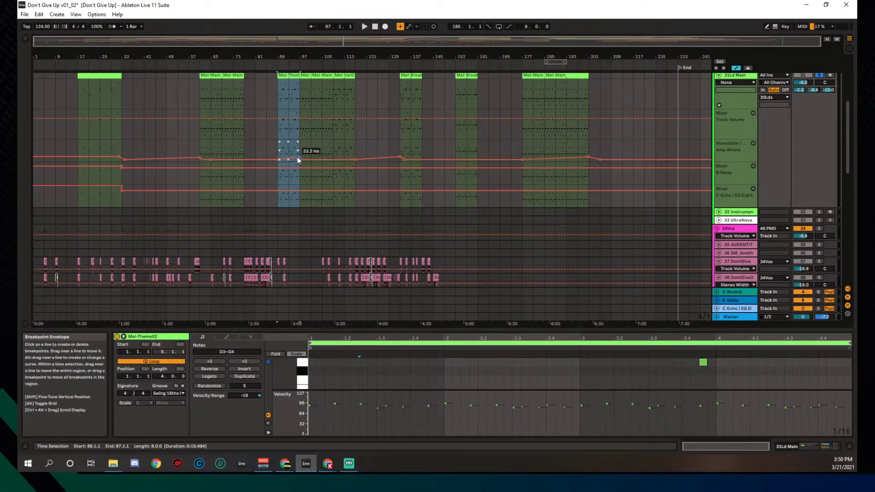
pyautogui.moveTo(301, 158); pyautogui.dragTo(309, 161)
pyautogui.click(819, 76)
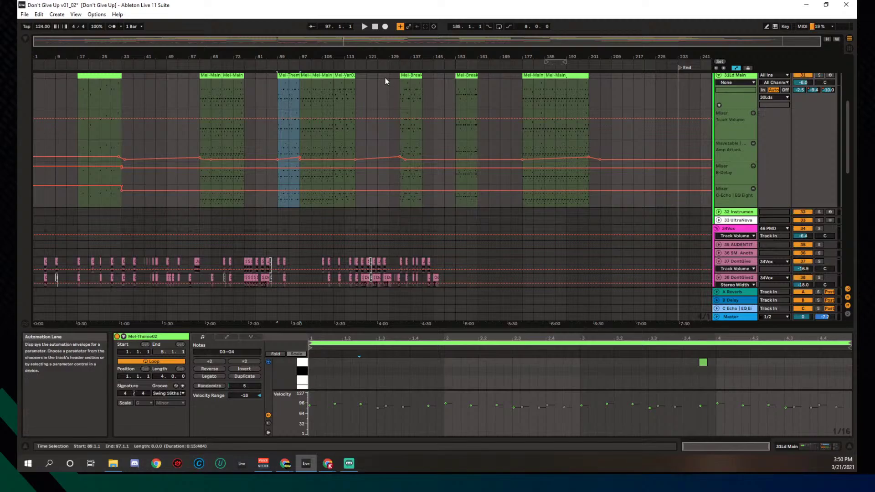
pyautogui.click(289, 134)
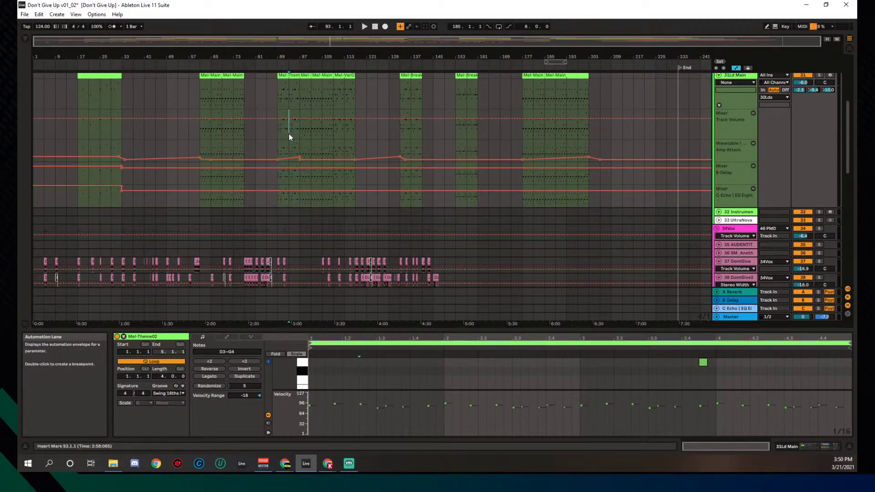
pyautogui.press('space')
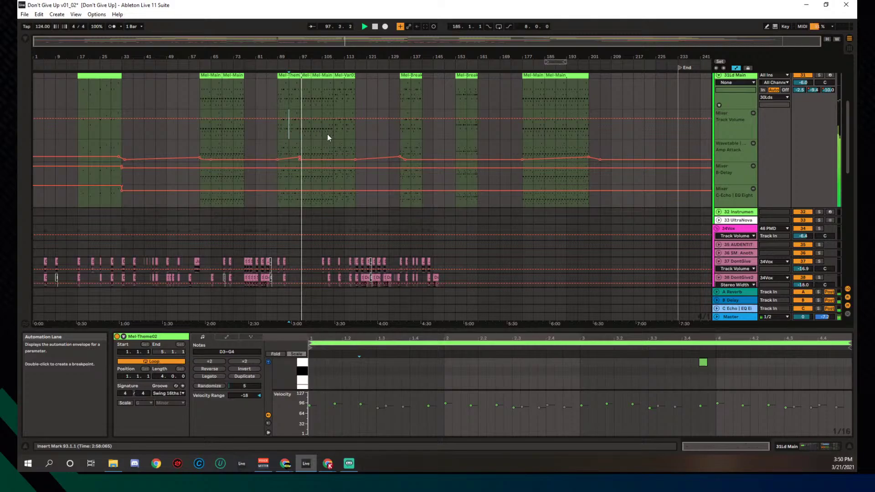
pyautogui.scroll(3, 327, 134)
pyautogui.scroll(-2, 328, 133)
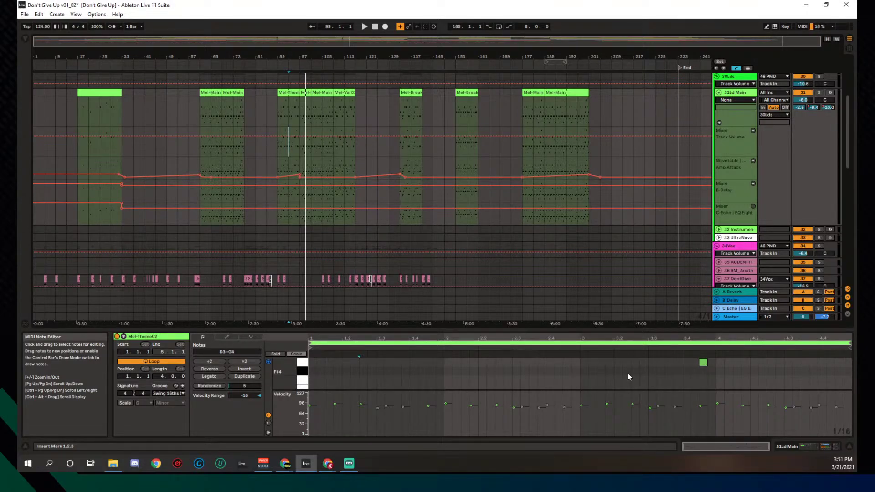
pyautogui.moveTo(465, 331)
pyautogui.mouseDown()
pyautogui.moveTo(459, 271)
pyautogui.moveTo(478, 285)
pyautogui.moveTo(478, 329)
pyautogui.mouseUp()
pyautogui.scroll(5, 495, 282)
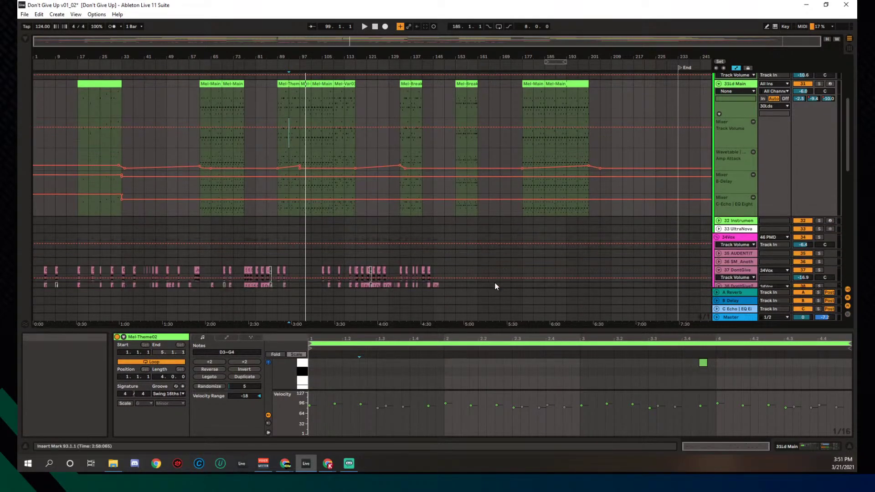
# Select the Mel-Break01 clip at bar 133 and play through bar 141, comparing the lead with the vocals and section markers
pyautogui.scroll(-4, 495, 282)
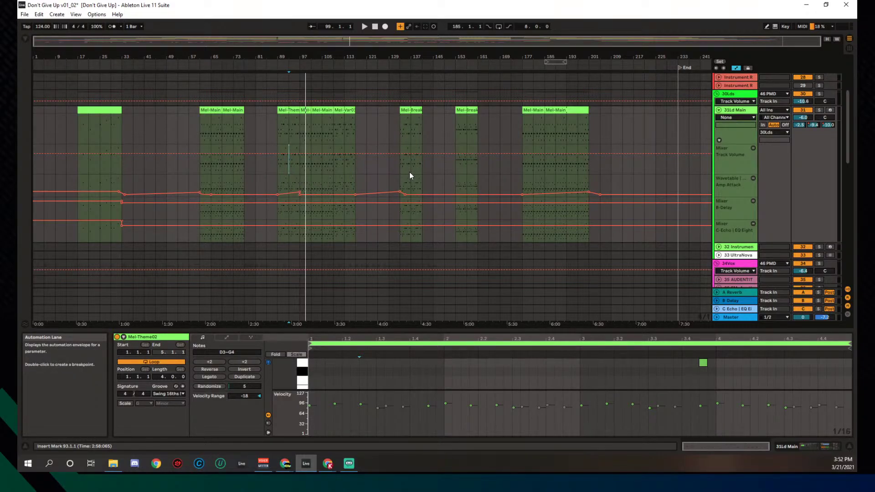
pyautogui.click(404, 110)
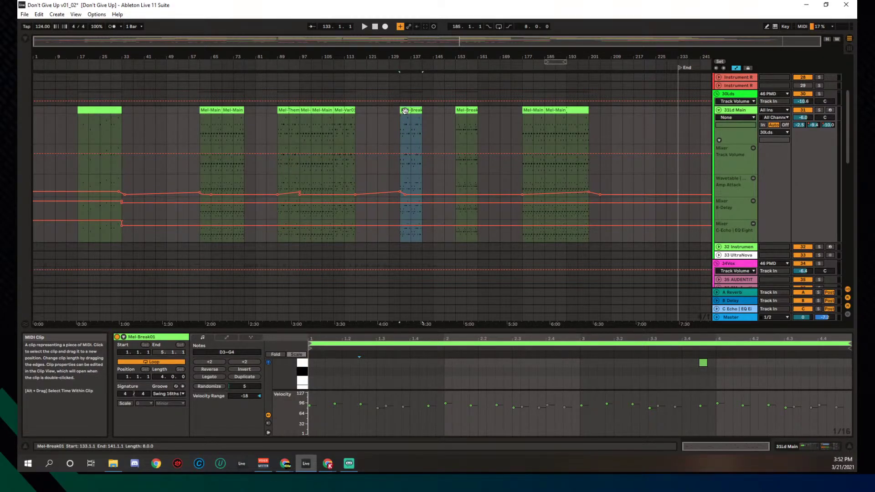
pyautogui.press('space')
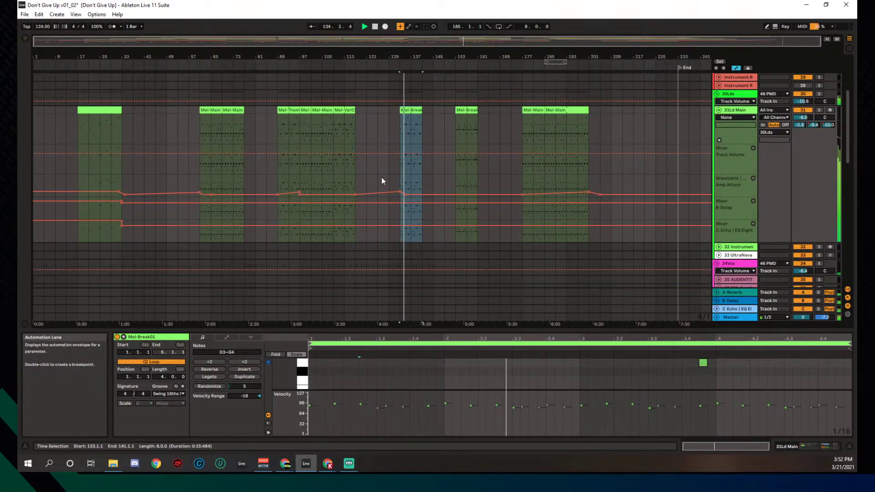
pyautogui.scroll(-5, 382, 180)
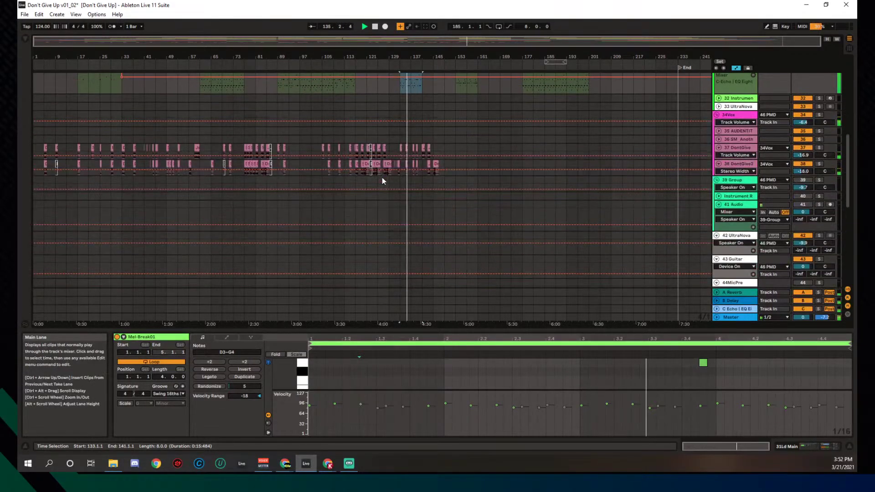
pyautogui.scroll(6, 381, 177)
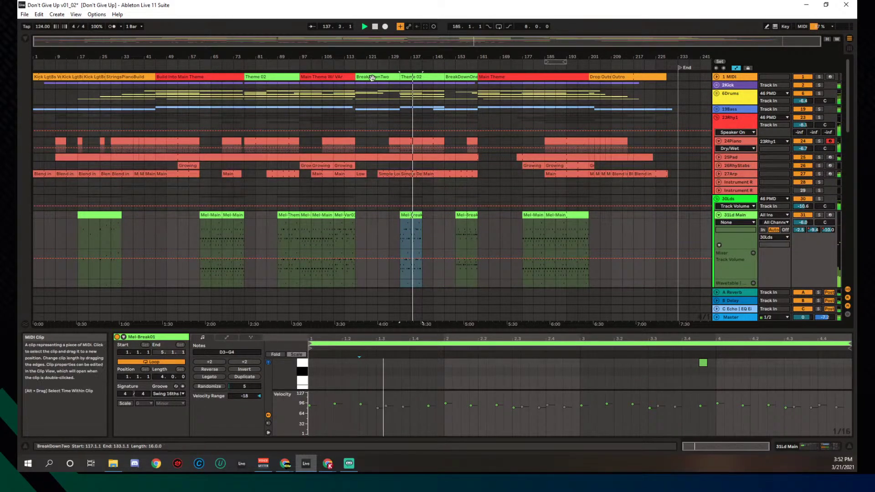
pyautogui.scroll(-6, 380, 128)
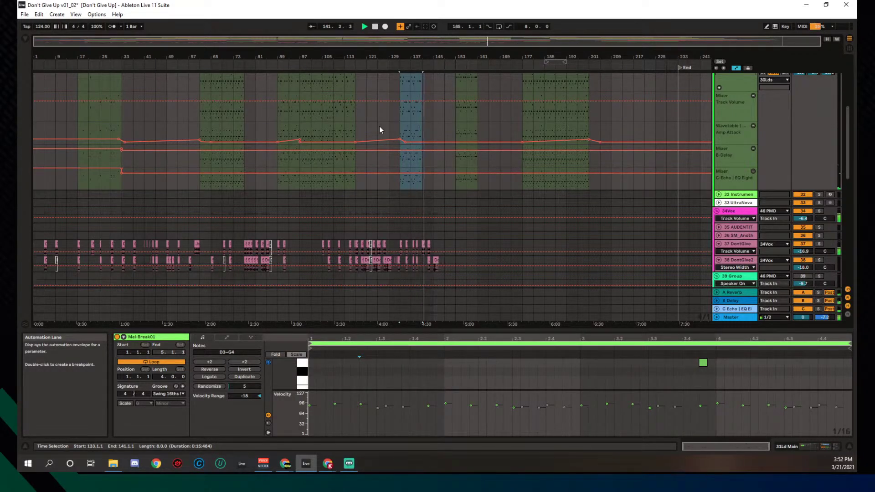
pyautogui.scroll(-2, 379, 126)
pyautogui.press('space')
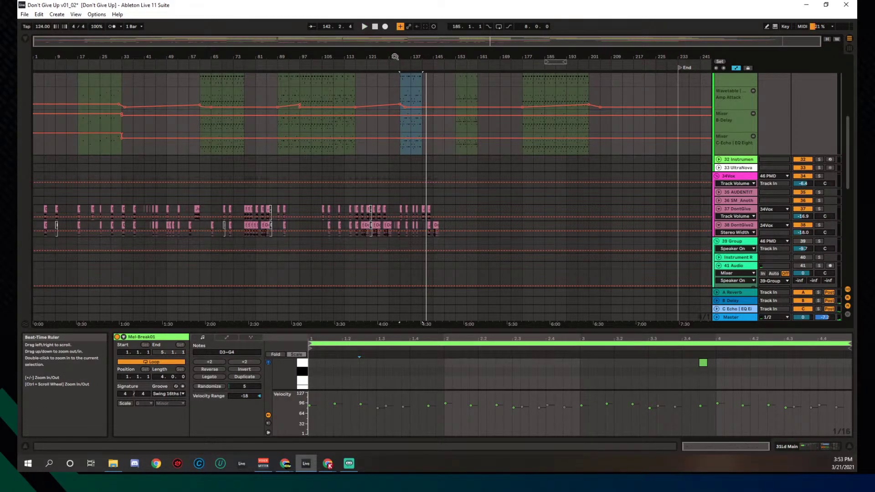
# Select the Main Theme section marker at bar 161 and the 24Piano clip at bar 157 to review the breakdown's lead-in
pyautogui.scroll(8, 430, 142)
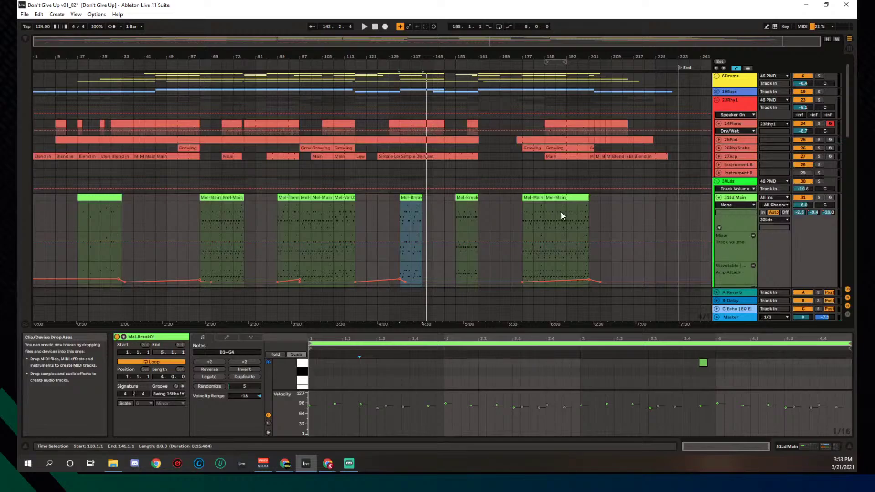
pyautogui.scroll(-3, 561, 211)
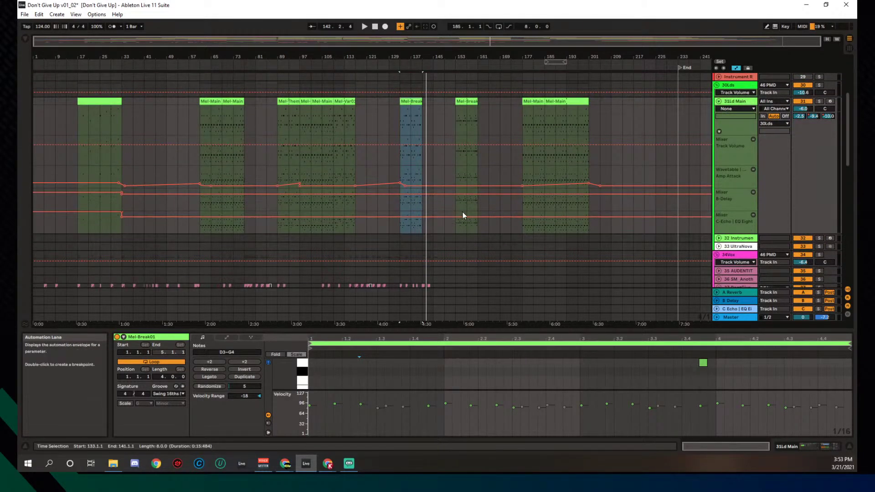
pyautogui.scroll(-2, 462, 212)
pyautogui.scroll(4, 306, 254)
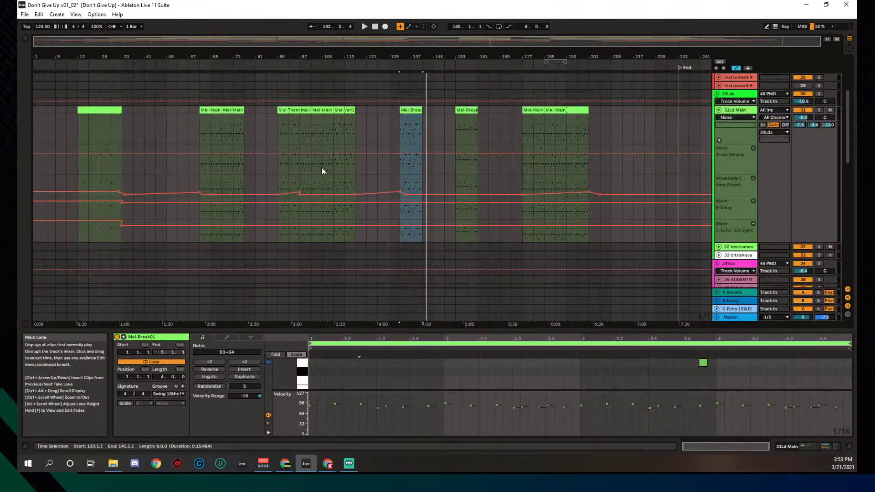
pyautogui.scroll(2, 438, 168)
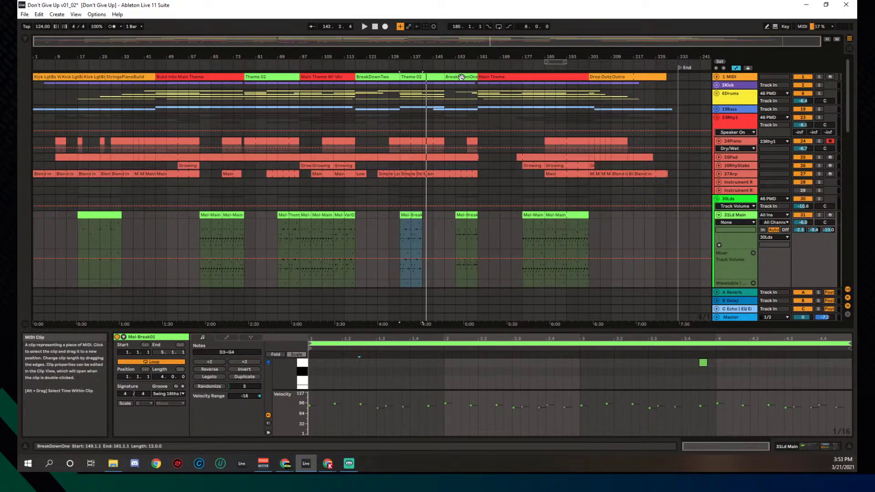
pyautogui.click(486, 77)
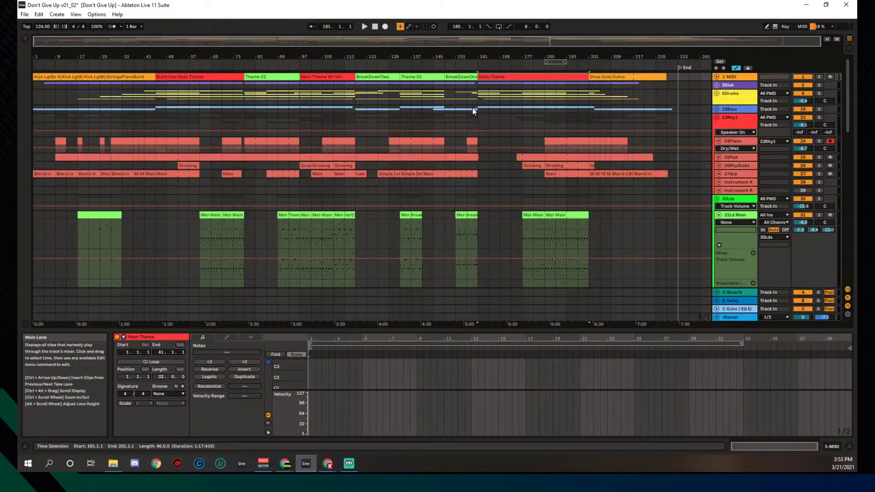
pyautogui.click(470, 140)
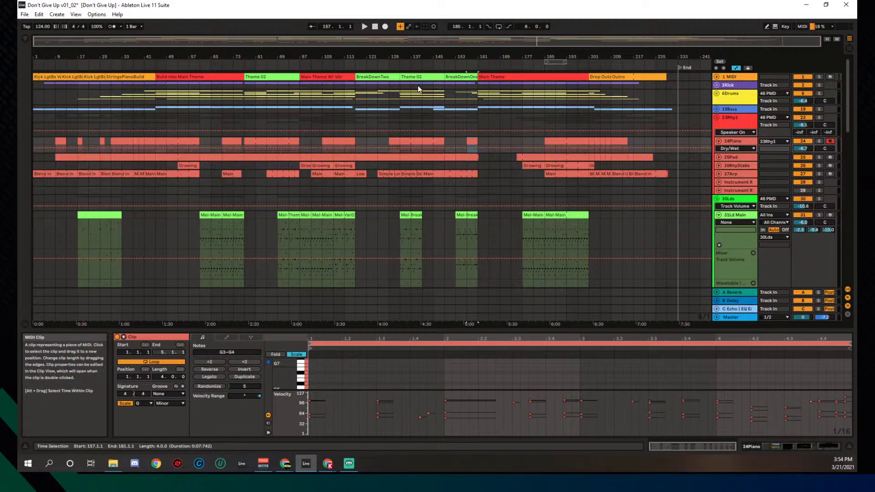
# Examine how the 31Ld Main automation and DontGive vocal clips line up with the breakdown, Theme 02 and final Main Theme sections
pyautogui.scroll(-5, 421, 114)
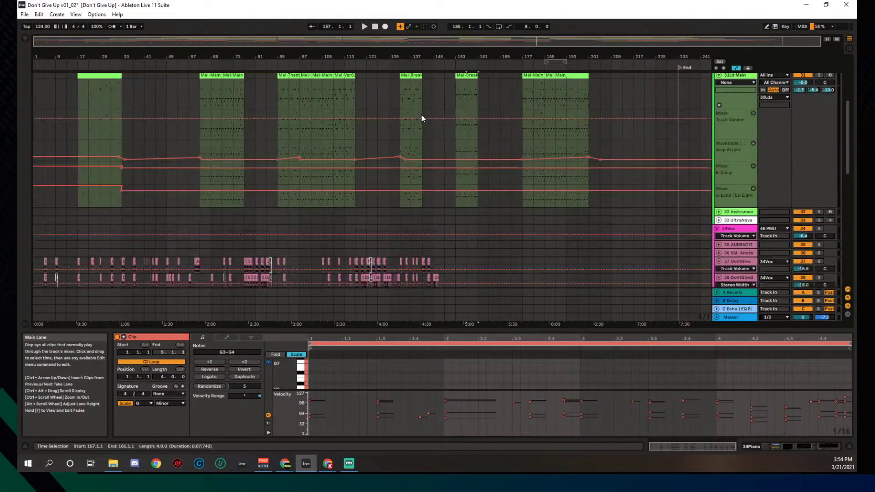
pyautogui.scroll(1, 421, 114)
pyautogui.scroll(3, 421, 115)
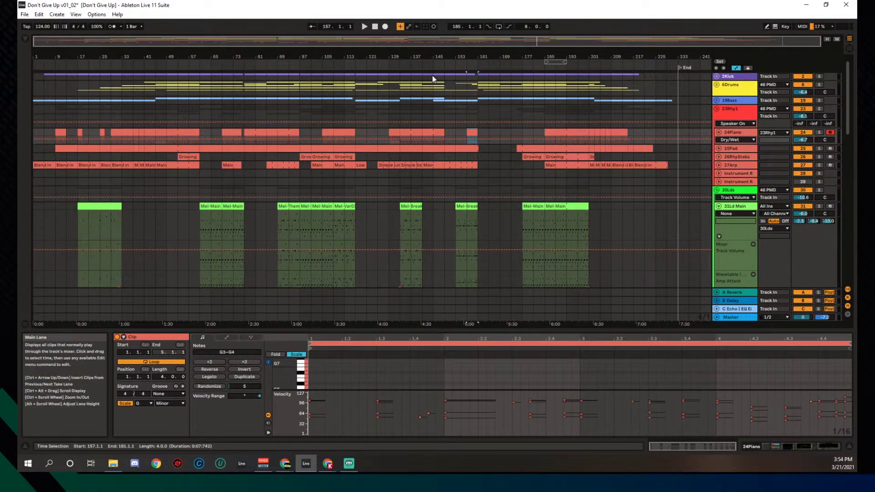
pyautogui.scroll(-3, 337, 141)
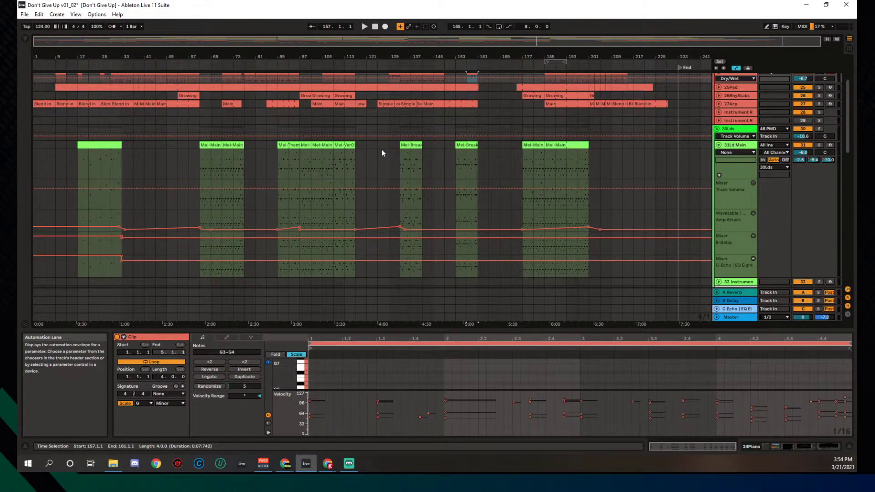
pyautogui.scroll(-4, 311, 169)
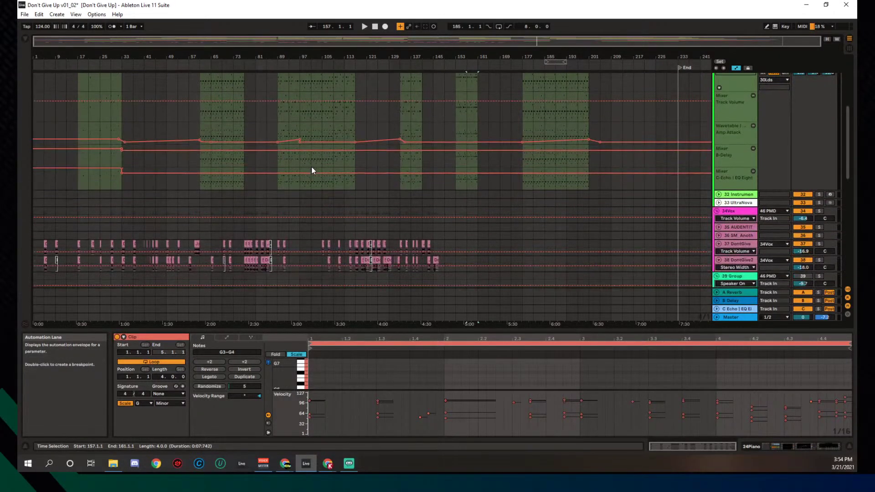
pyautogui.scroll(-2, 350, 182)
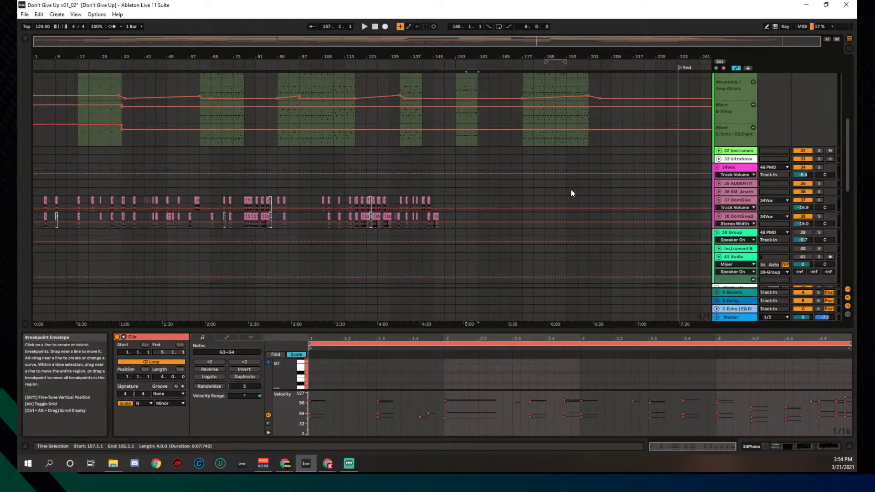
pyautogui.scroll(-1, 568, 192)
pyautogui.scroll(2, 568, 190)
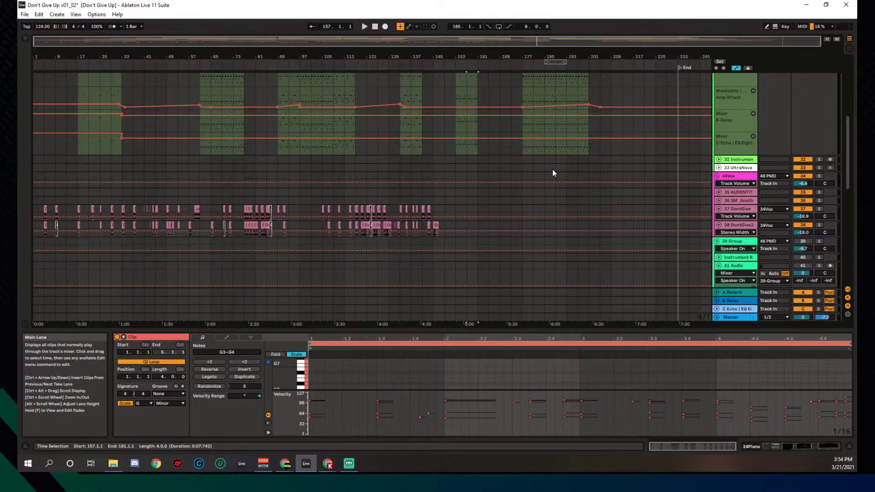
pyautogui.scroll(5, 552, 171)
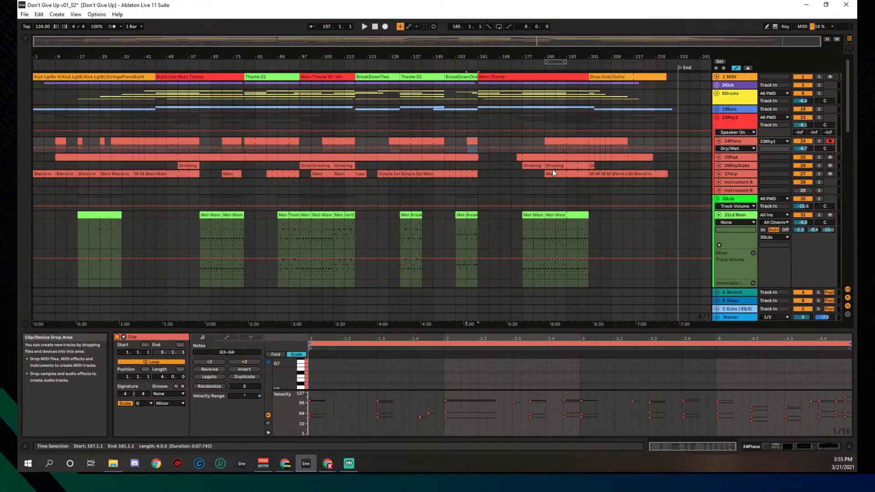
# Turn off automation display in the arrangement and reduce the height of the 31Ld Main track
pyautogui.scroll(-3, 622, 215)
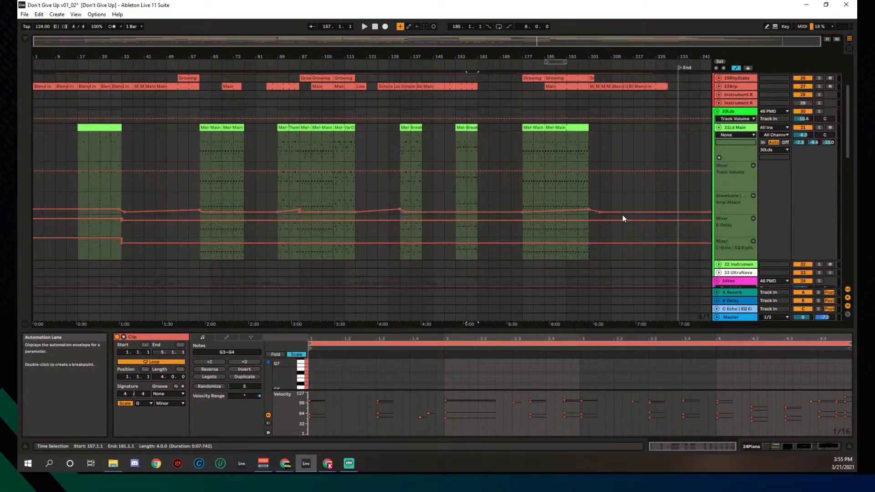
pyautogui.press('a')
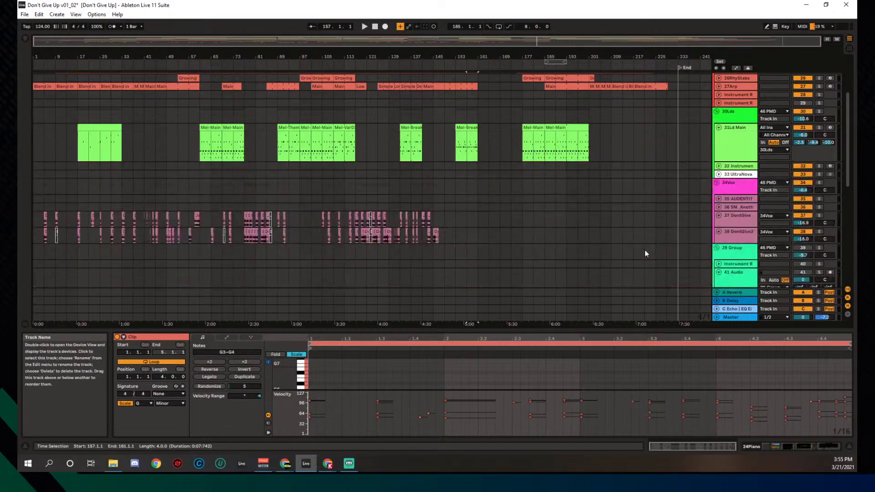
pyautogui.scroll(3, 603, 250)
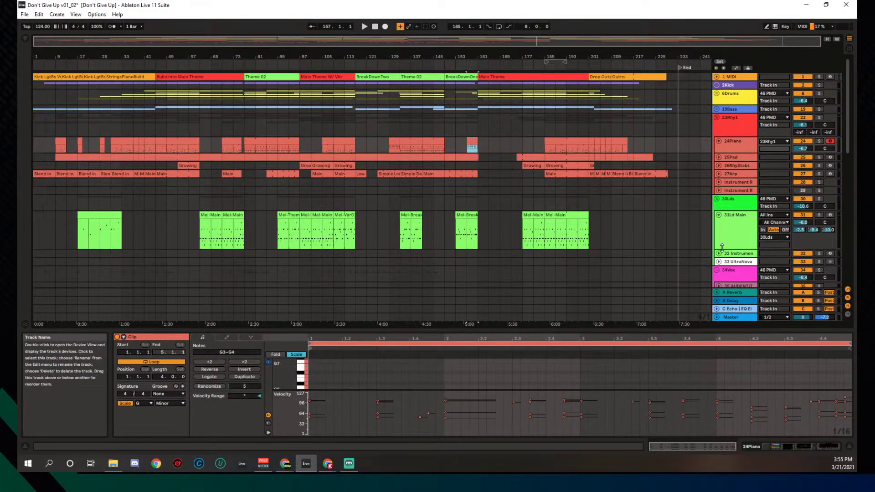
pyautogui.moveTo(722, 248); pyautogui.dragTo(722, 232)
pyautogui.scroll(-2, 583, 250)
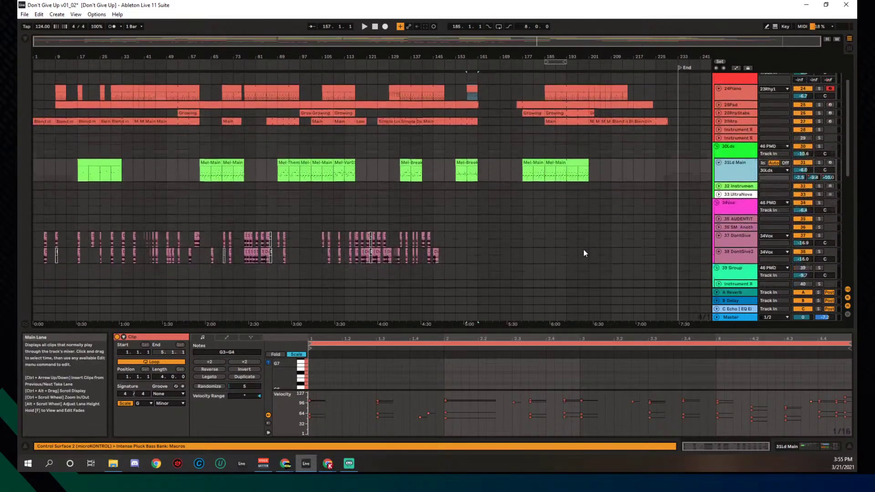
# Play the outro from bar 205, just after the last 31Ld Main clip
pyautogui.scroll(2, 583, 249)
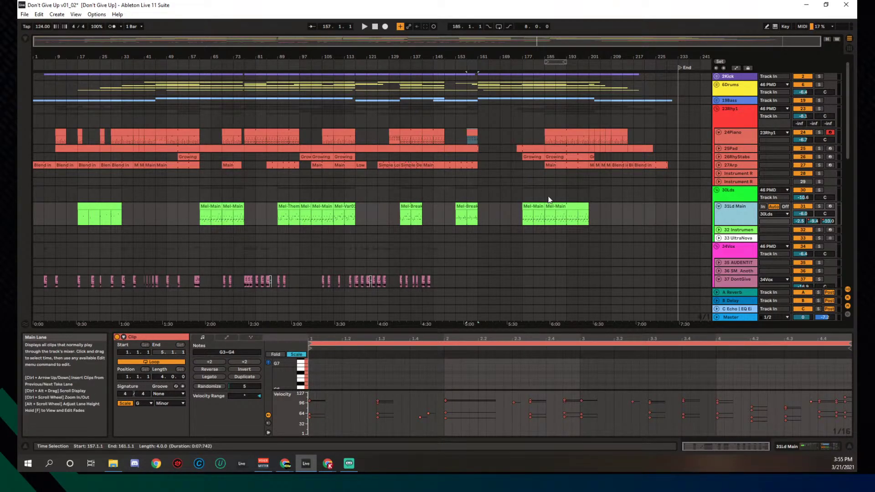
pyautogui.click(603, 222)
pyautogui.press('space')
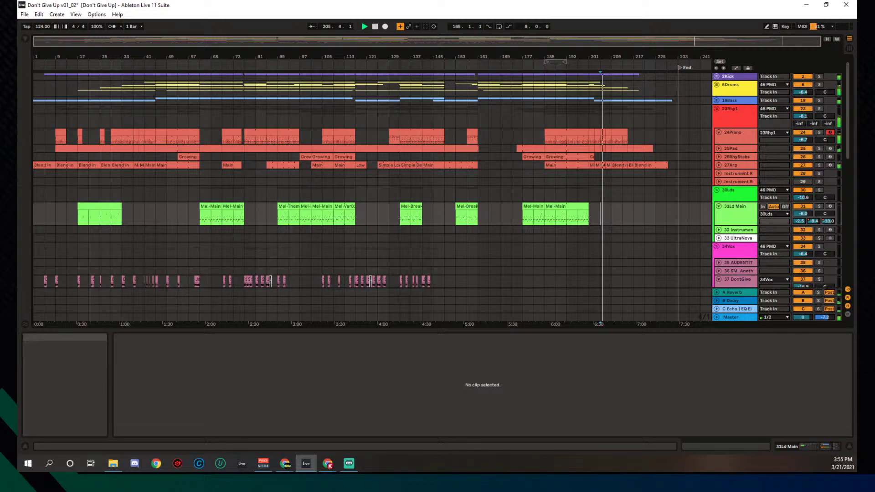